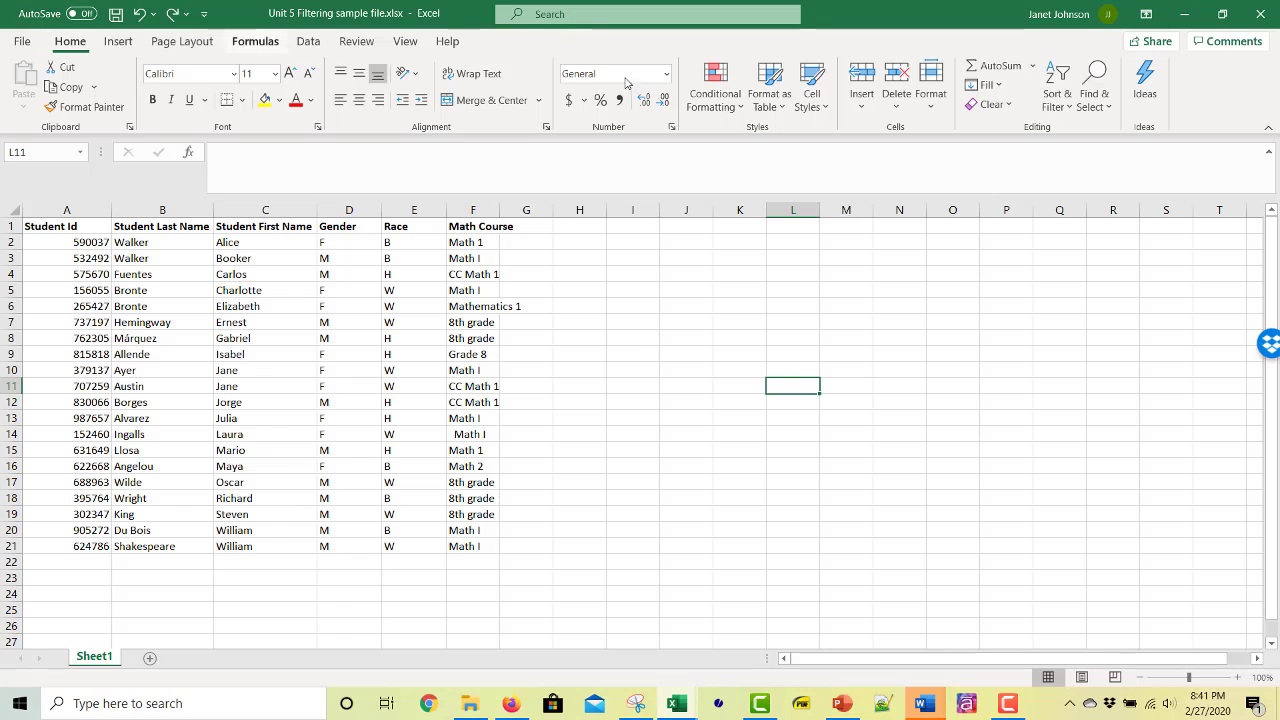
pyautogui.click(1070, 111)
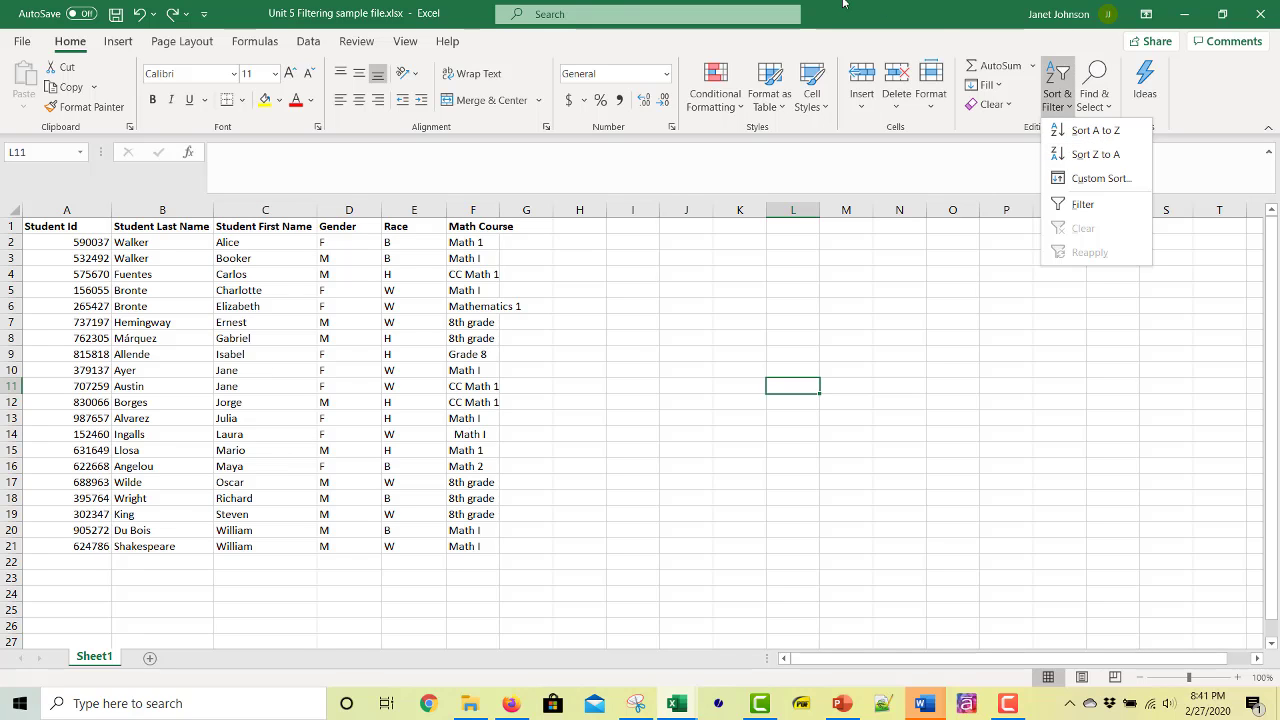
pyautogui.click(314, 41)
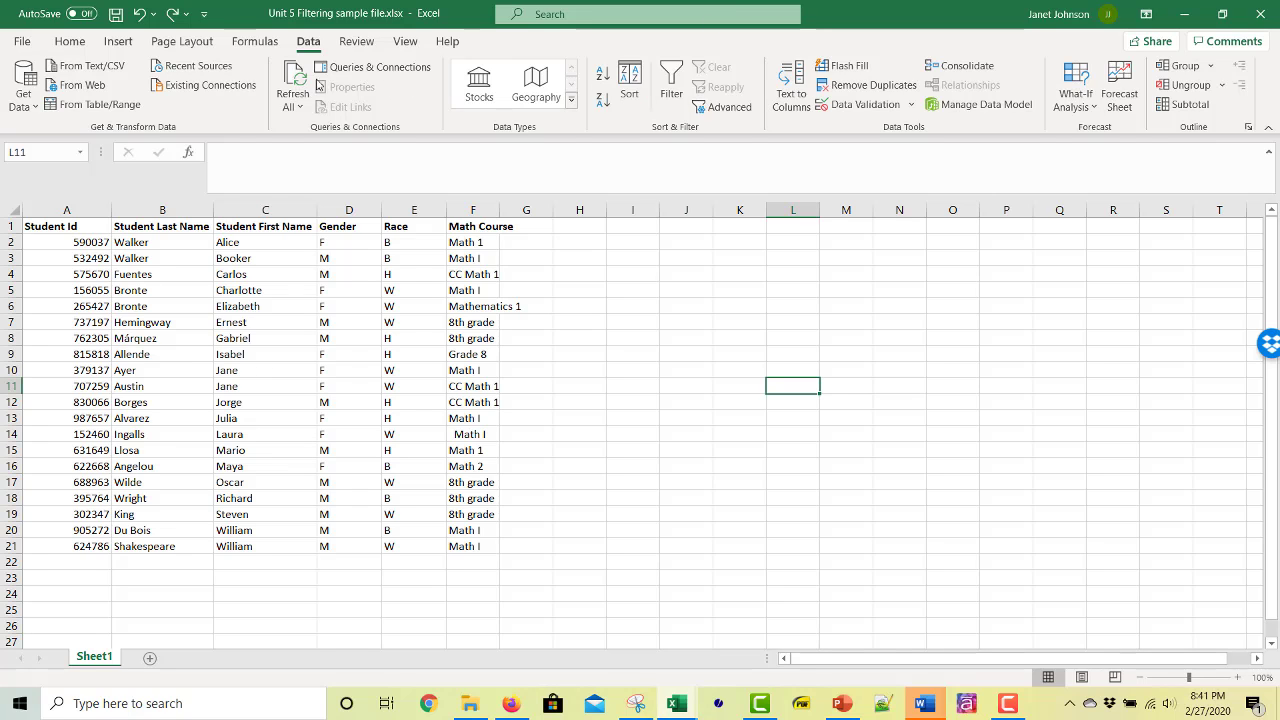
pyautogui.click(72, 43)
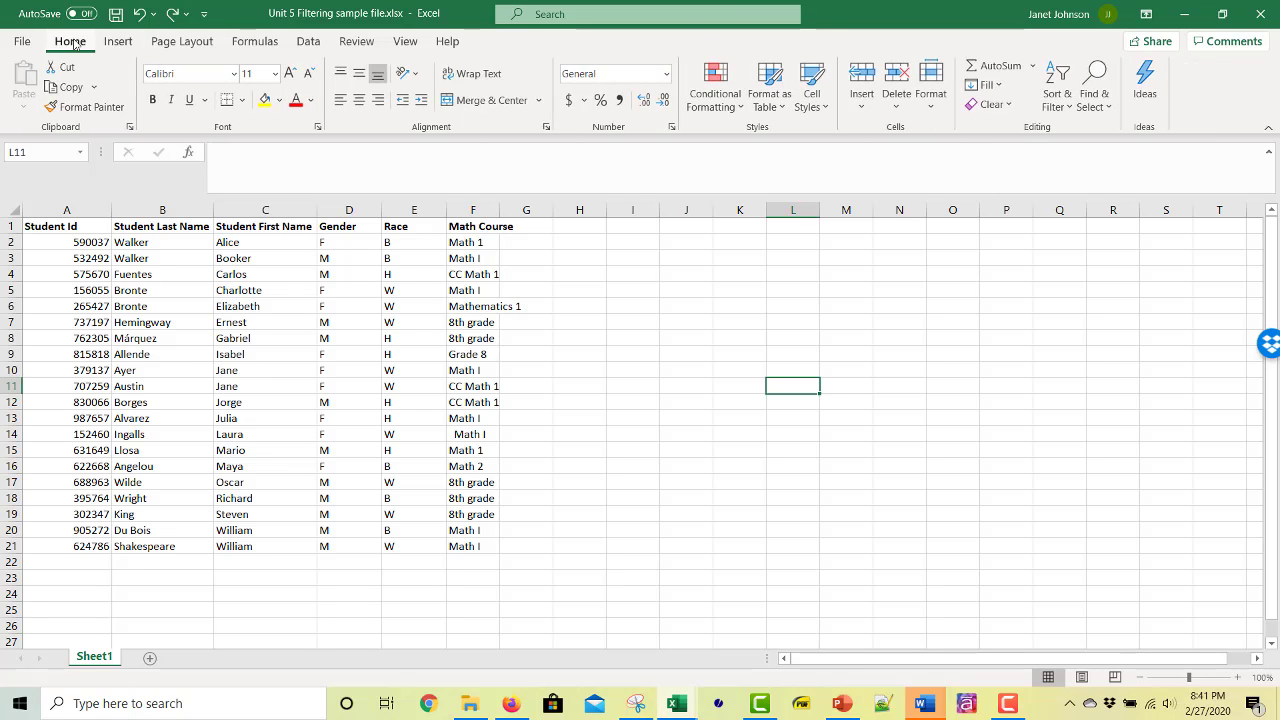
pyautogui.click(721, 356)
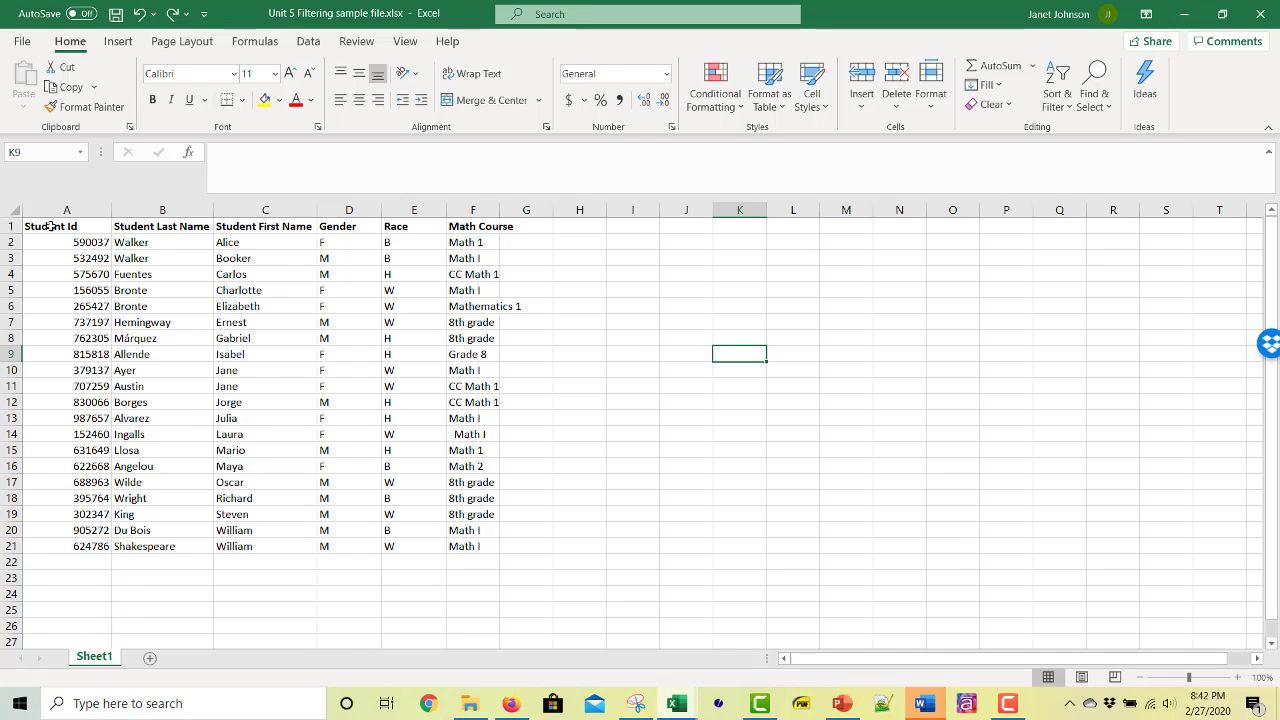
# - Select the entire header row 1 and turn on filtering for the student table
pyautogui.moveTo(49, 226); pyautogui.dragTo(478, 227)
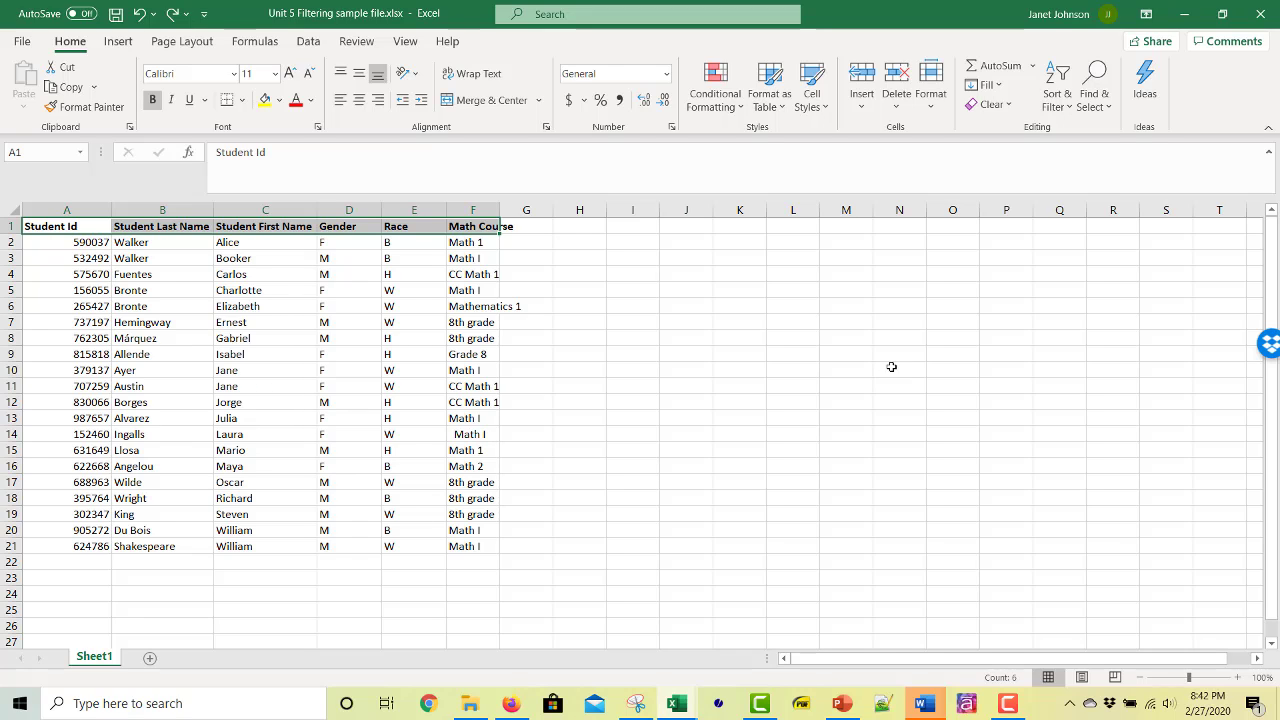
pyautogui.hotkey('shift', 'space')
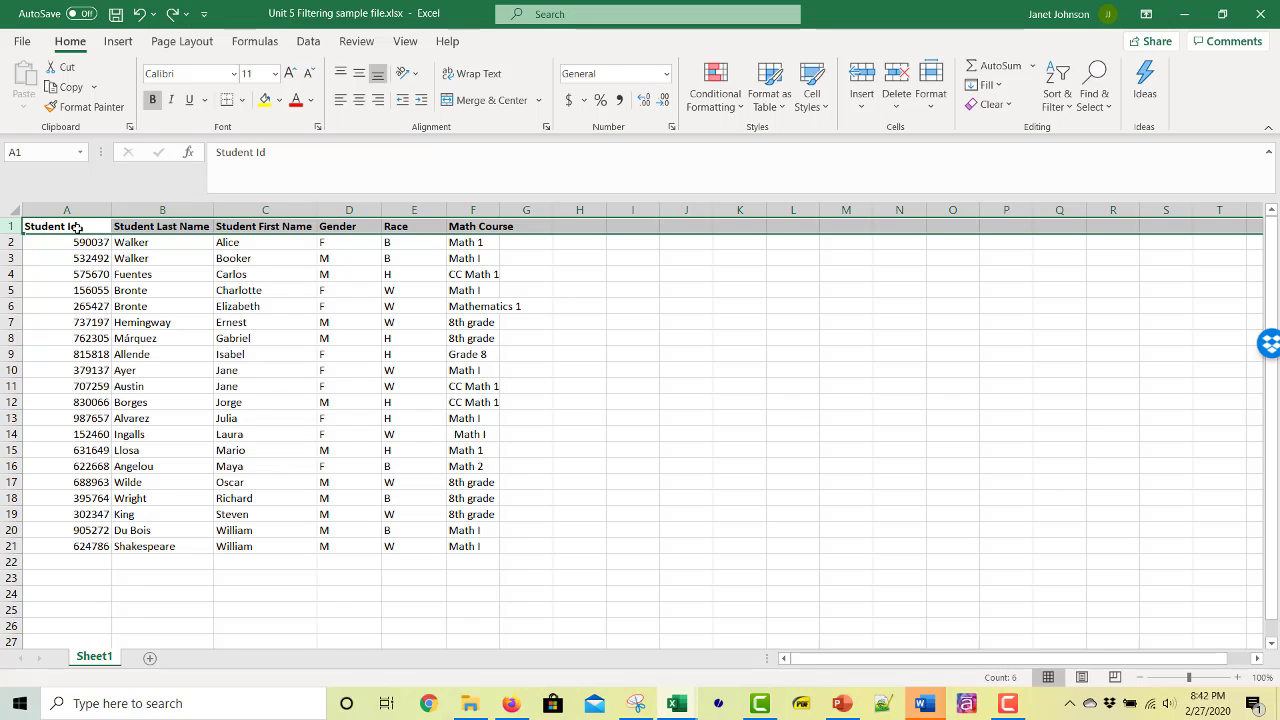
pyautogui.moveTo(76, 228); pyautogui.dragTo(470, 228)
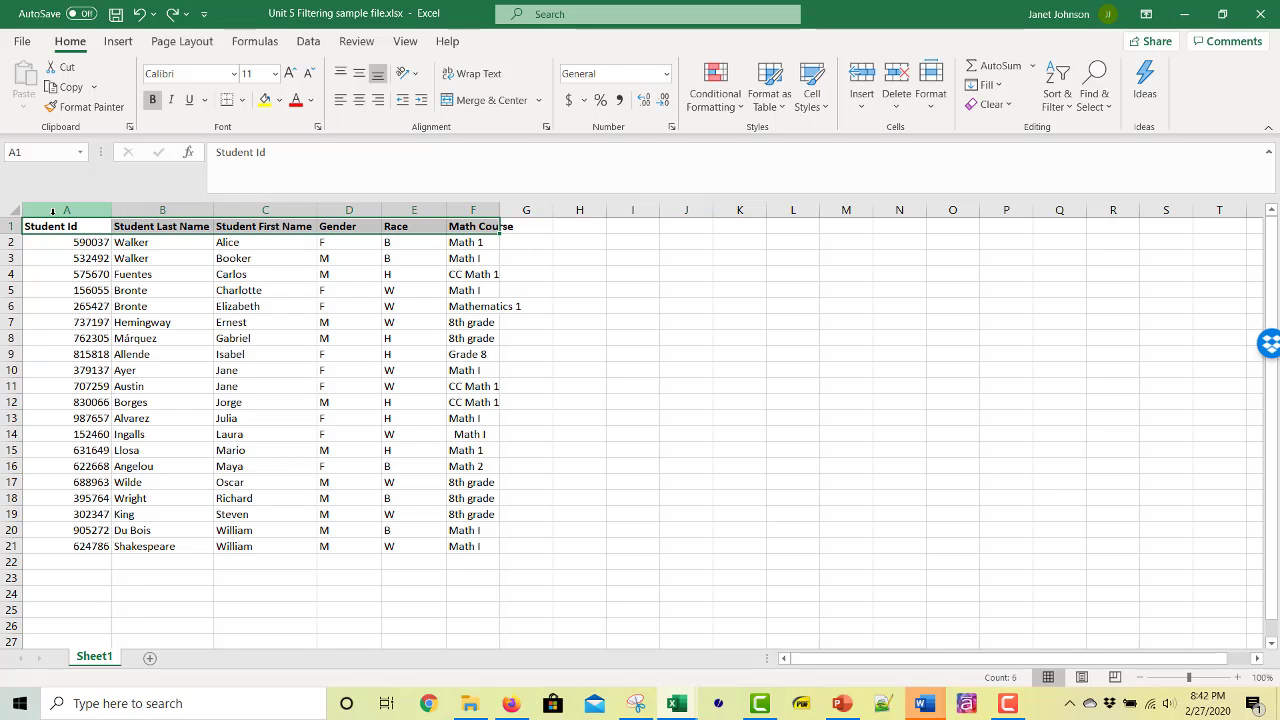
pyautogui.click(10, 226)
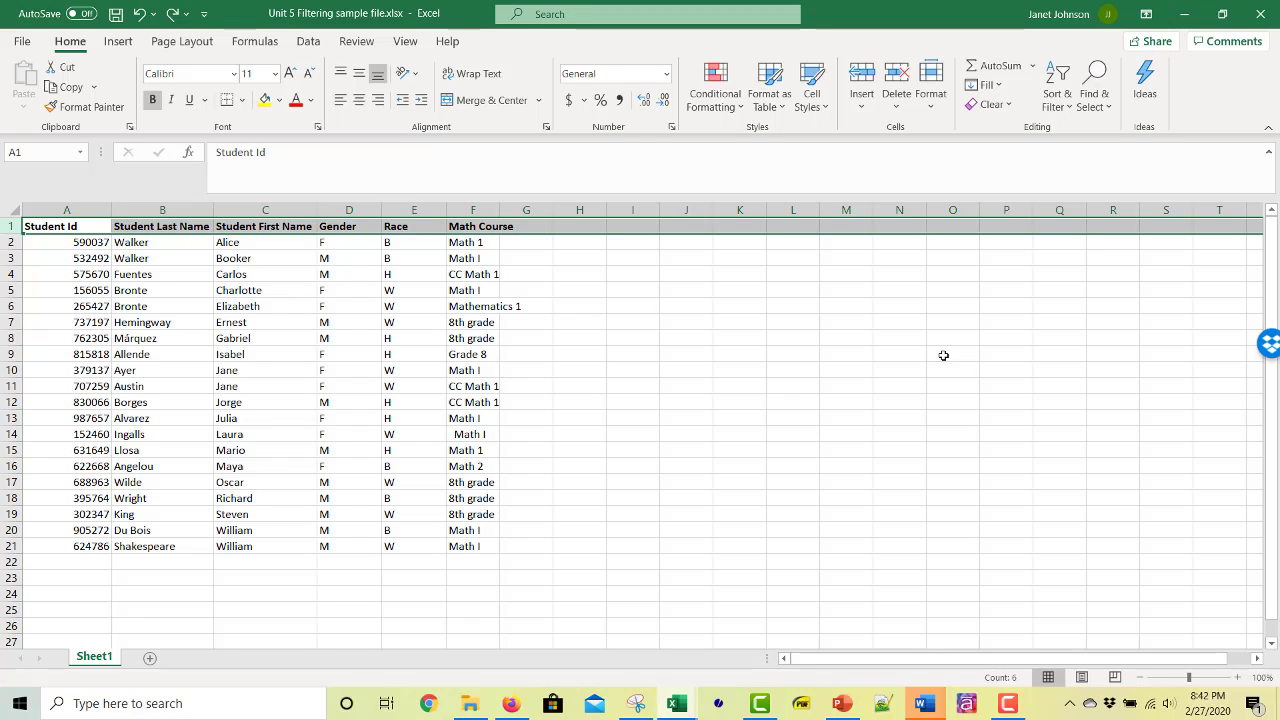
pyautogui.click(1070, 108)
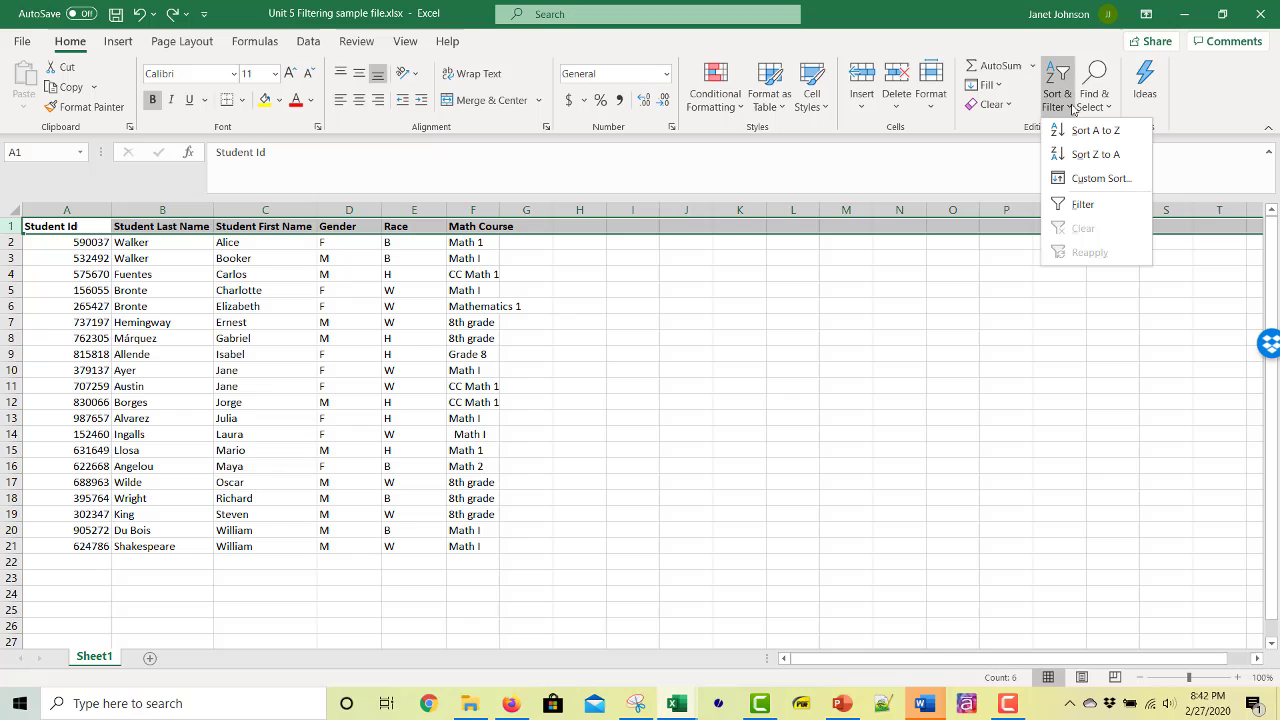
pyautogui.click(1078, 205)
pyautogui.click(840, 416)
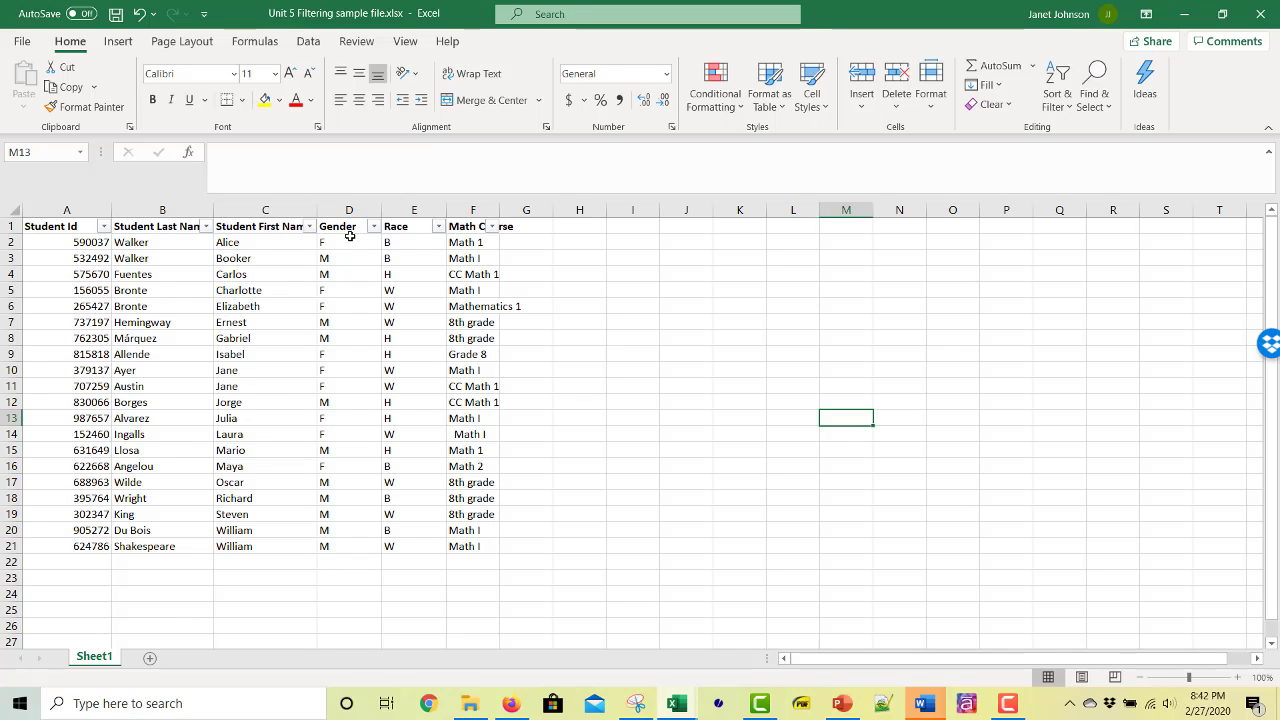
# - Filter the Race column to show only the W records
pyautogui.click(438, 227)
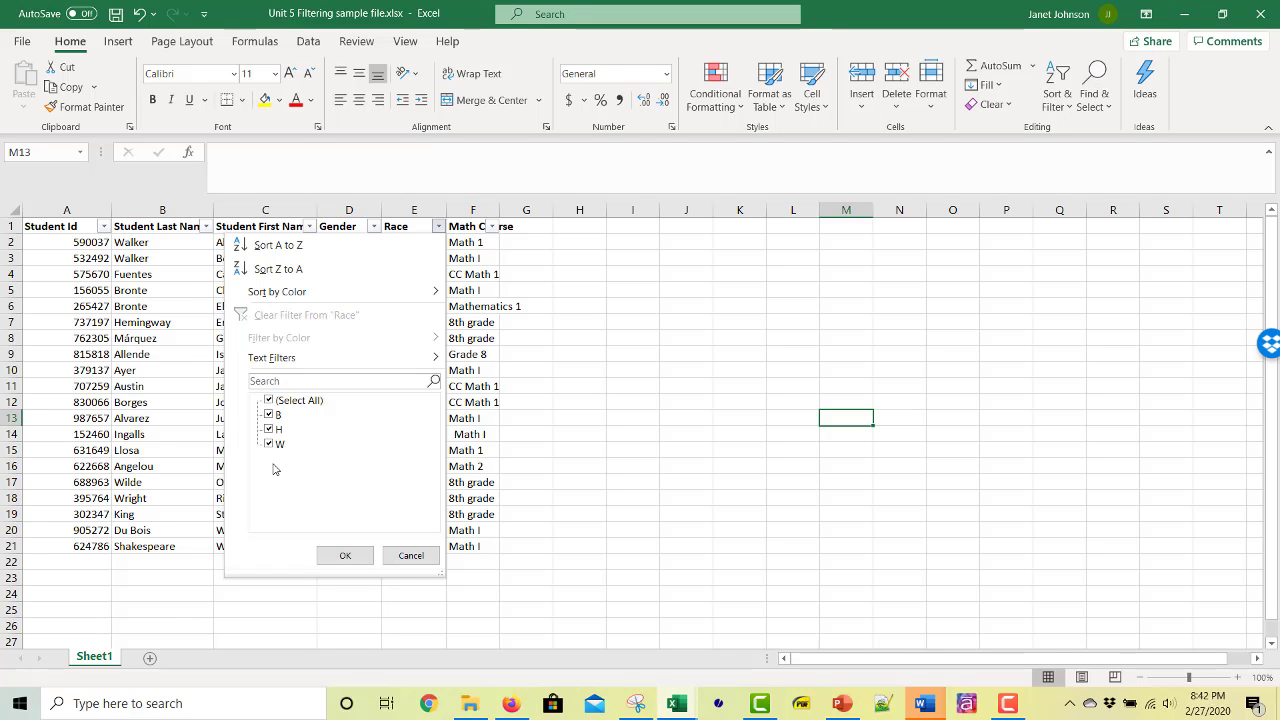
pyautogui.click(268, 400)
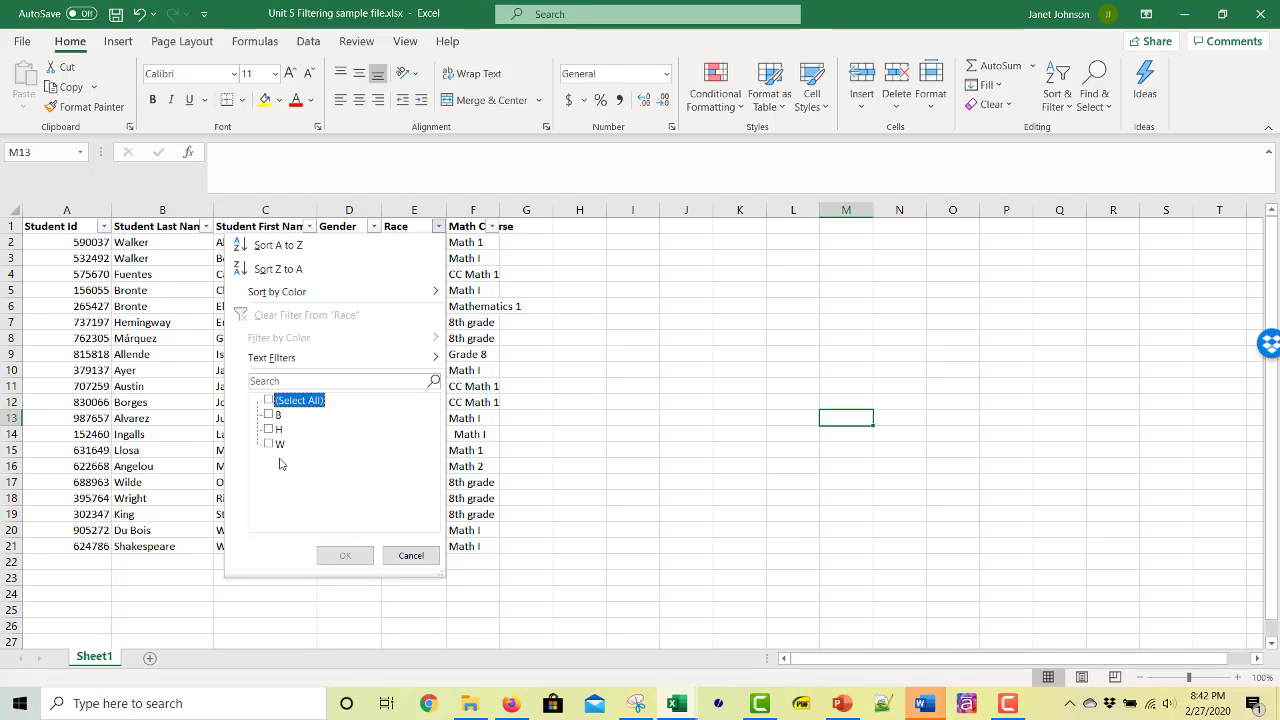
pyautogui.click(269, 429)
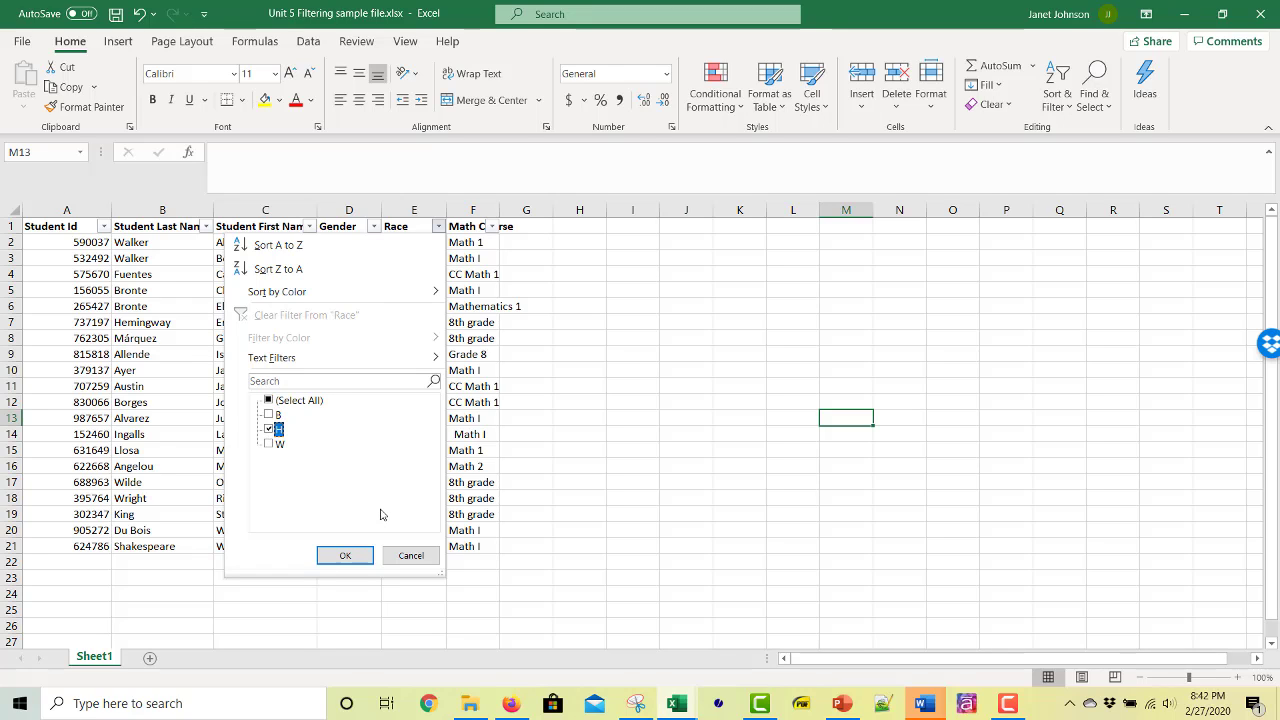
pyautogui.click(269, 430)
pyautogui.click(269, 429)
pyautogui.click(268, 401)
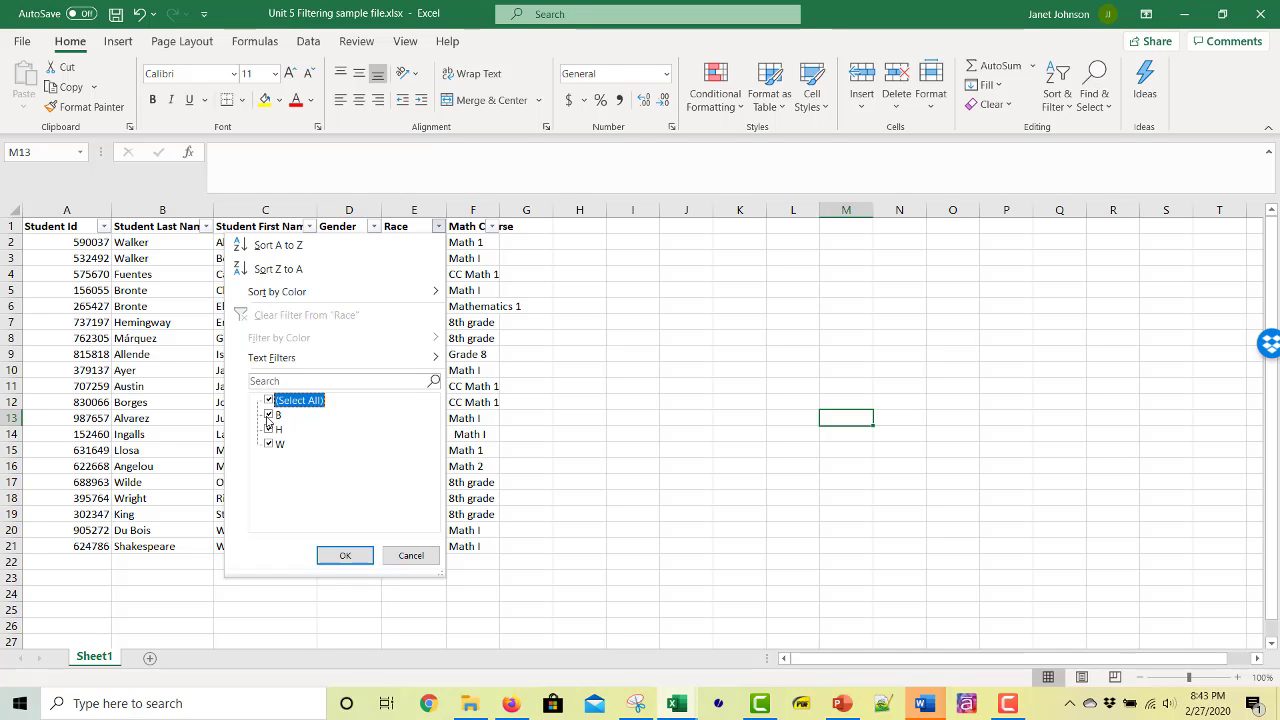
pyautogui.click(268, 401)
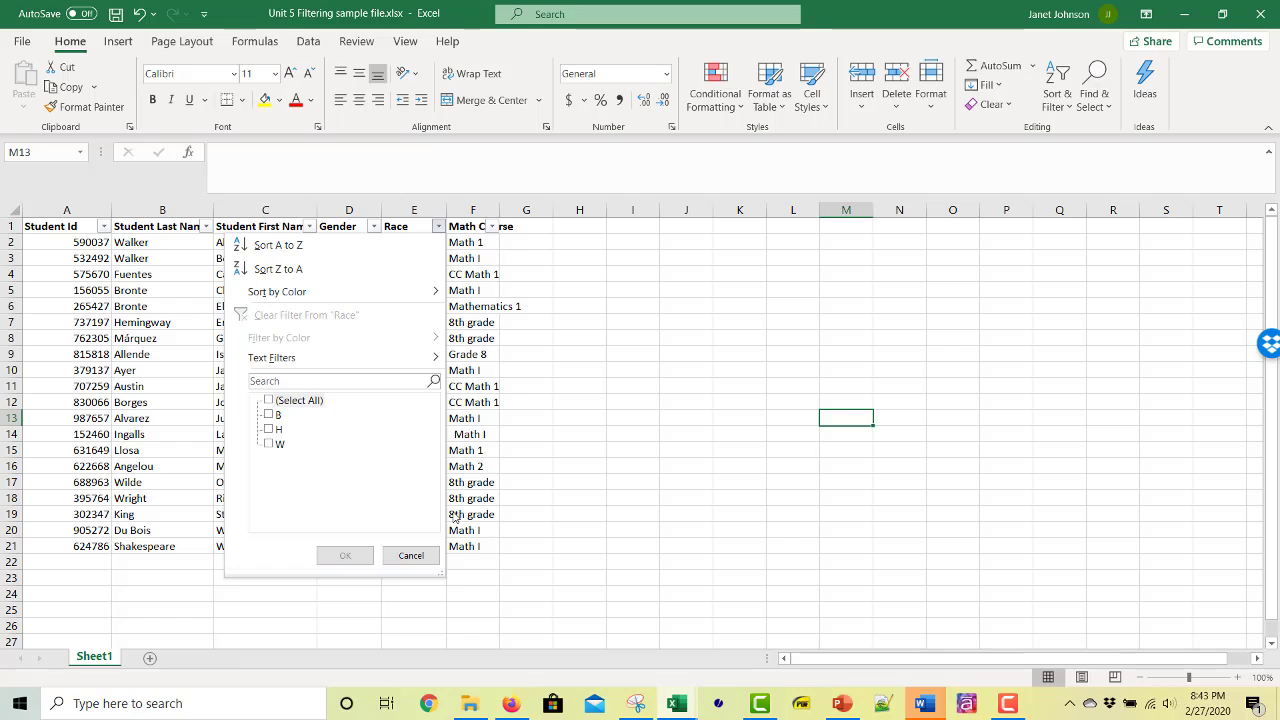
pyautogui.click(270, 444)
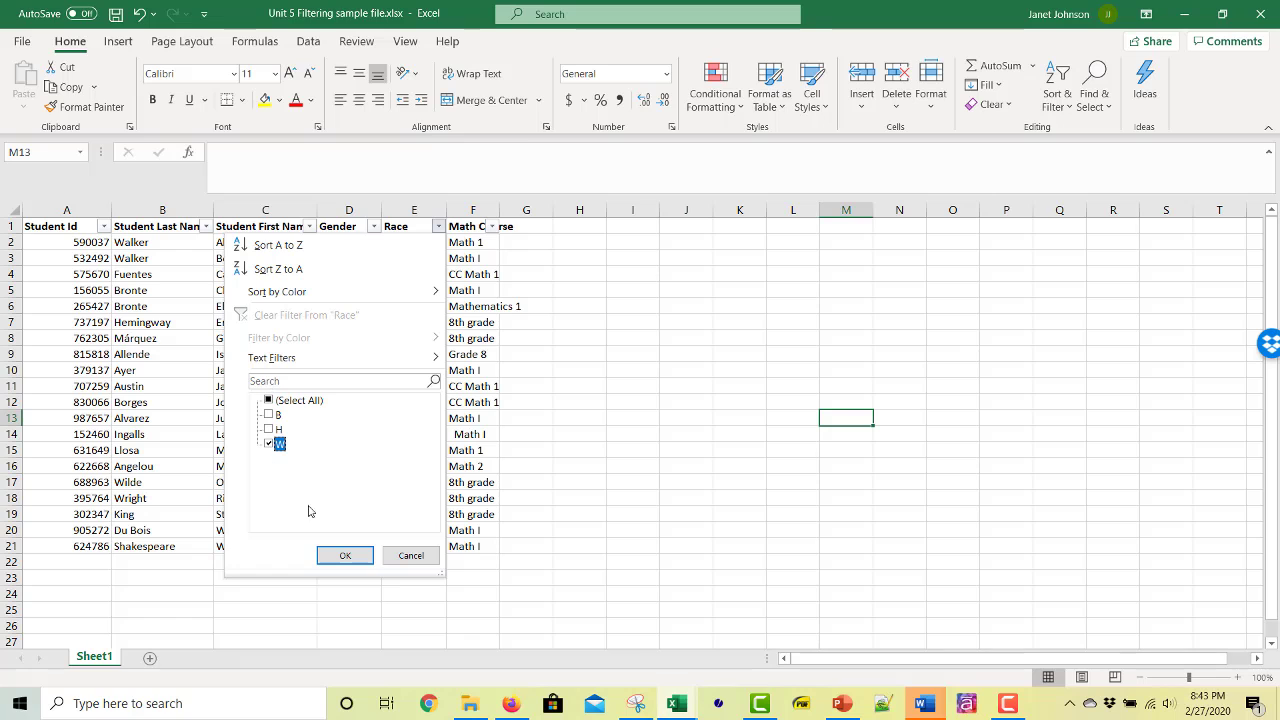
pyautogui.click(347, 557)
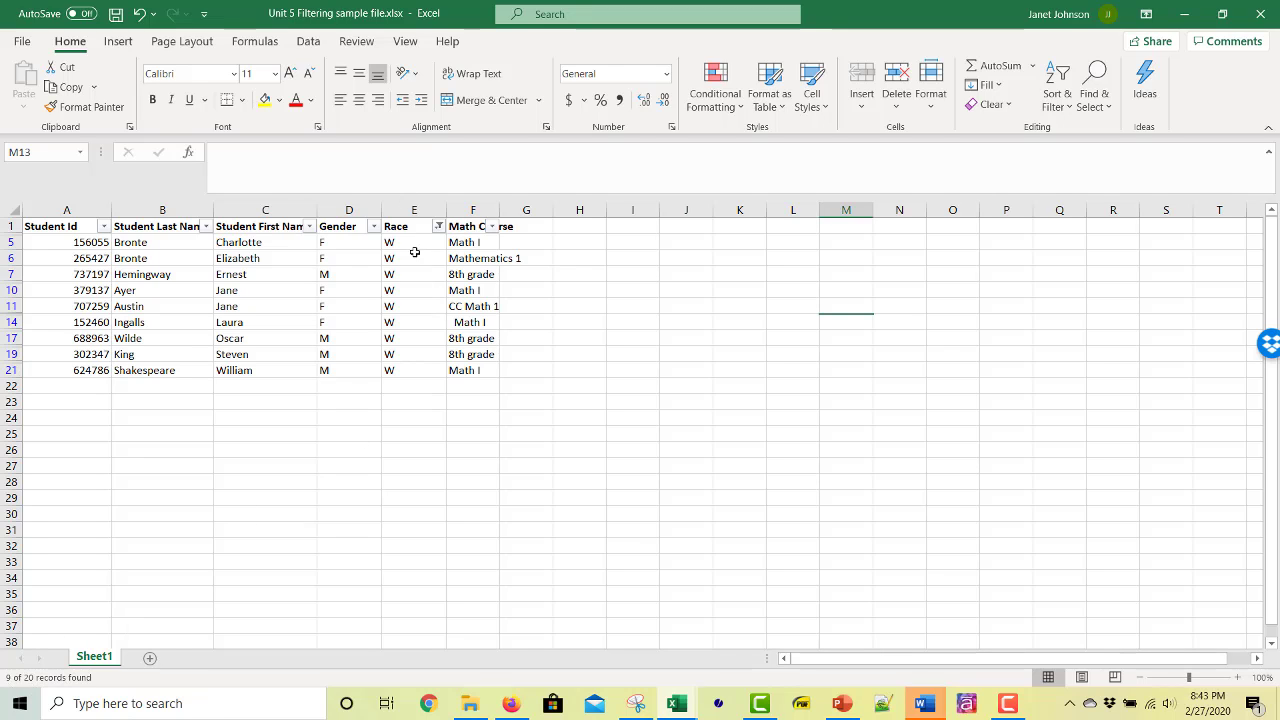
# - Change the Race column filter to show only H instead of W
pyautogui.click(438, 226)
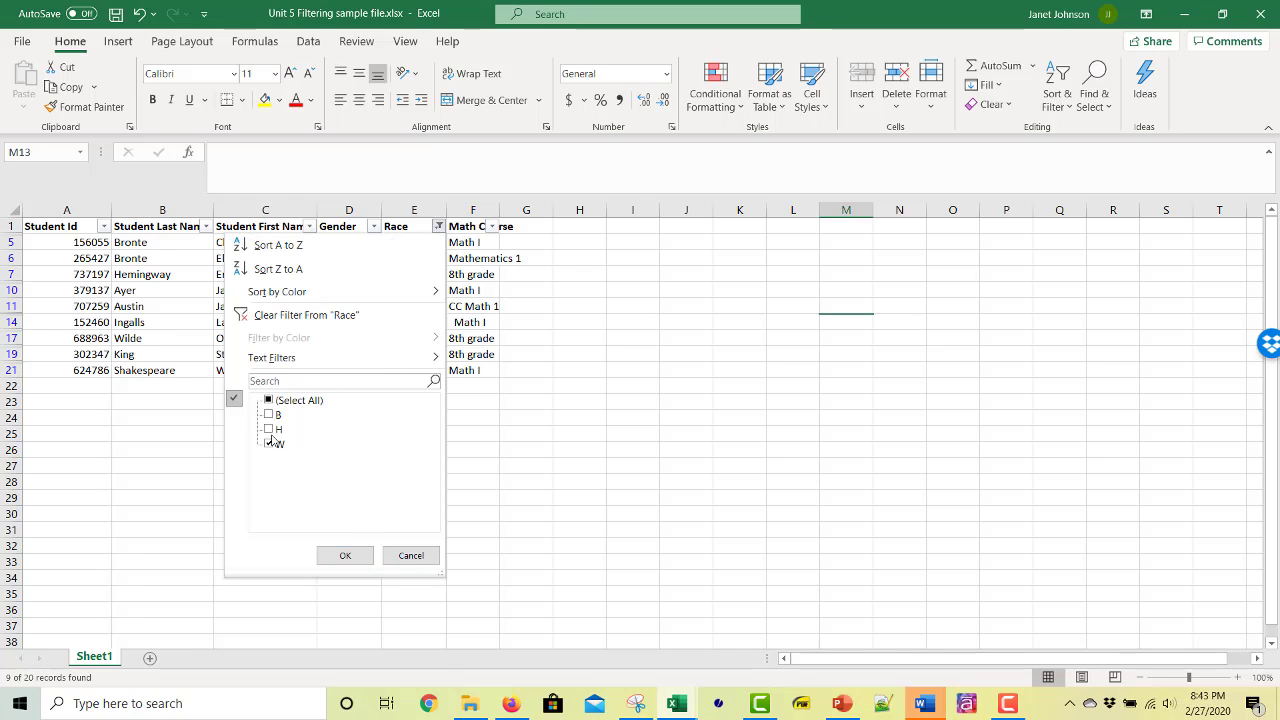
pyautogui.click(272, 430)
pyautogui.click(272, 444)
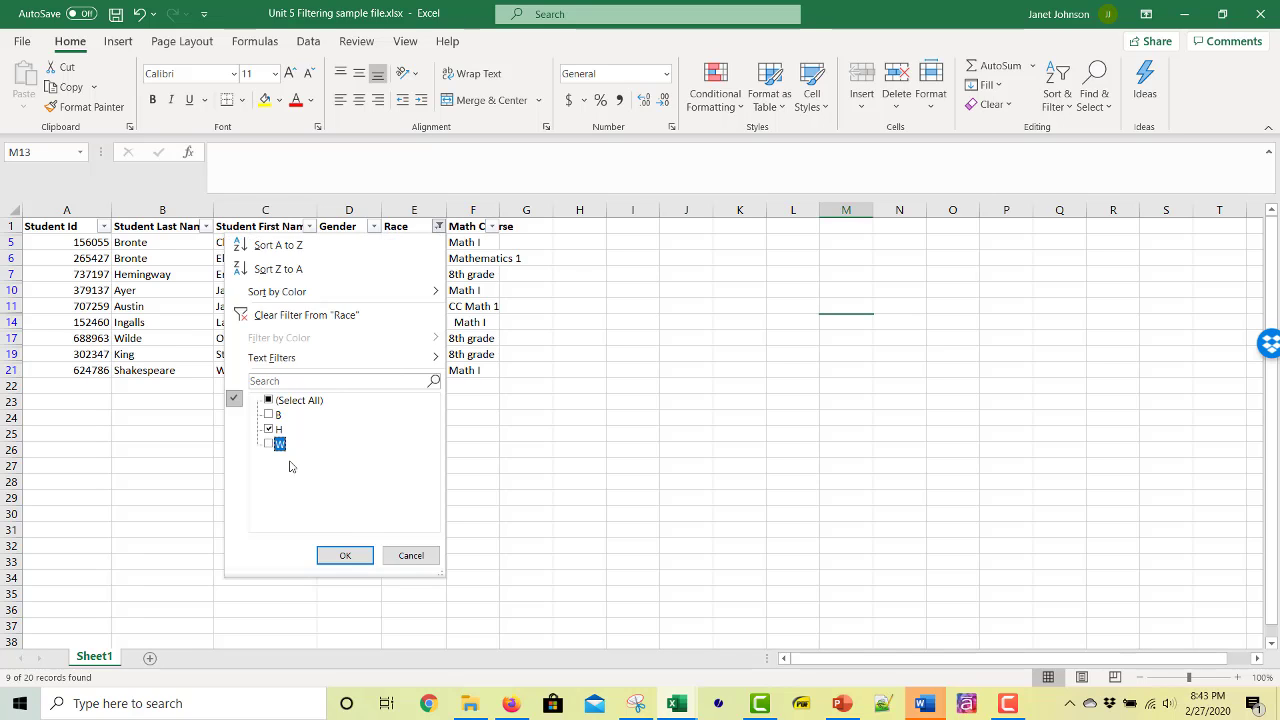
pyautogui.click(344, 556)
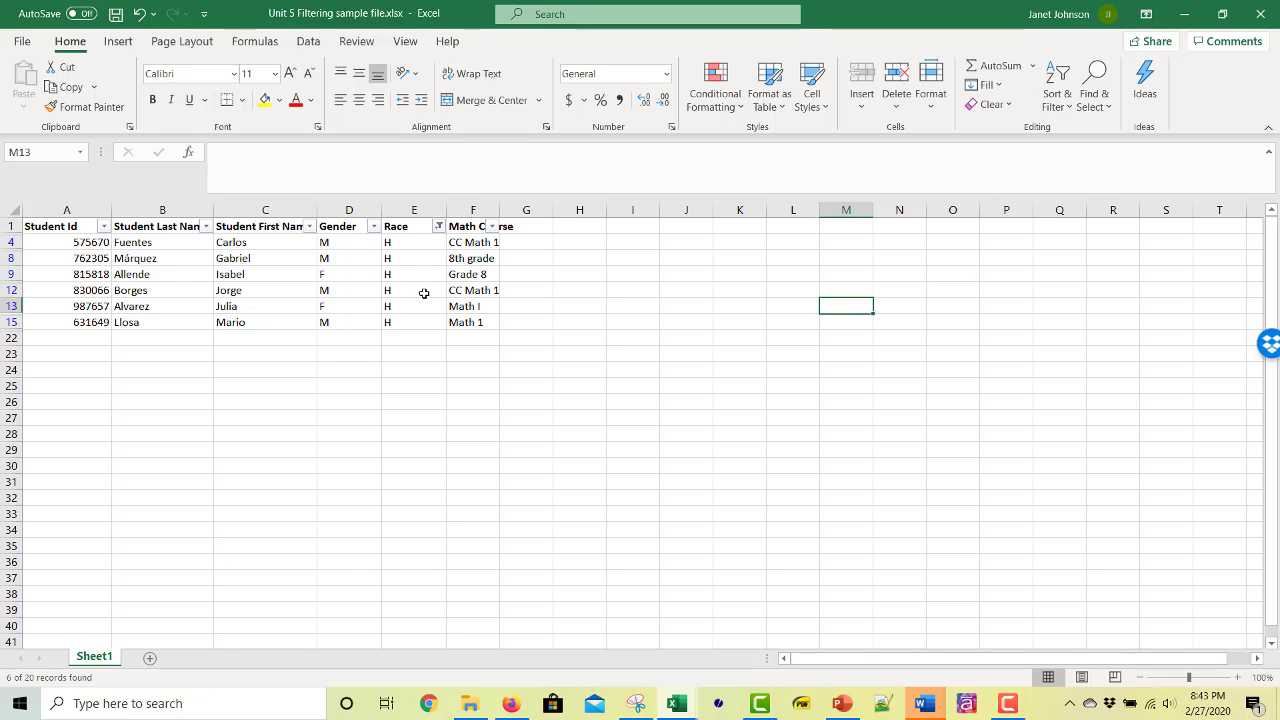
# - Reselect all values in the Race column filter to show every student record
pyautogui.click(438, 226)
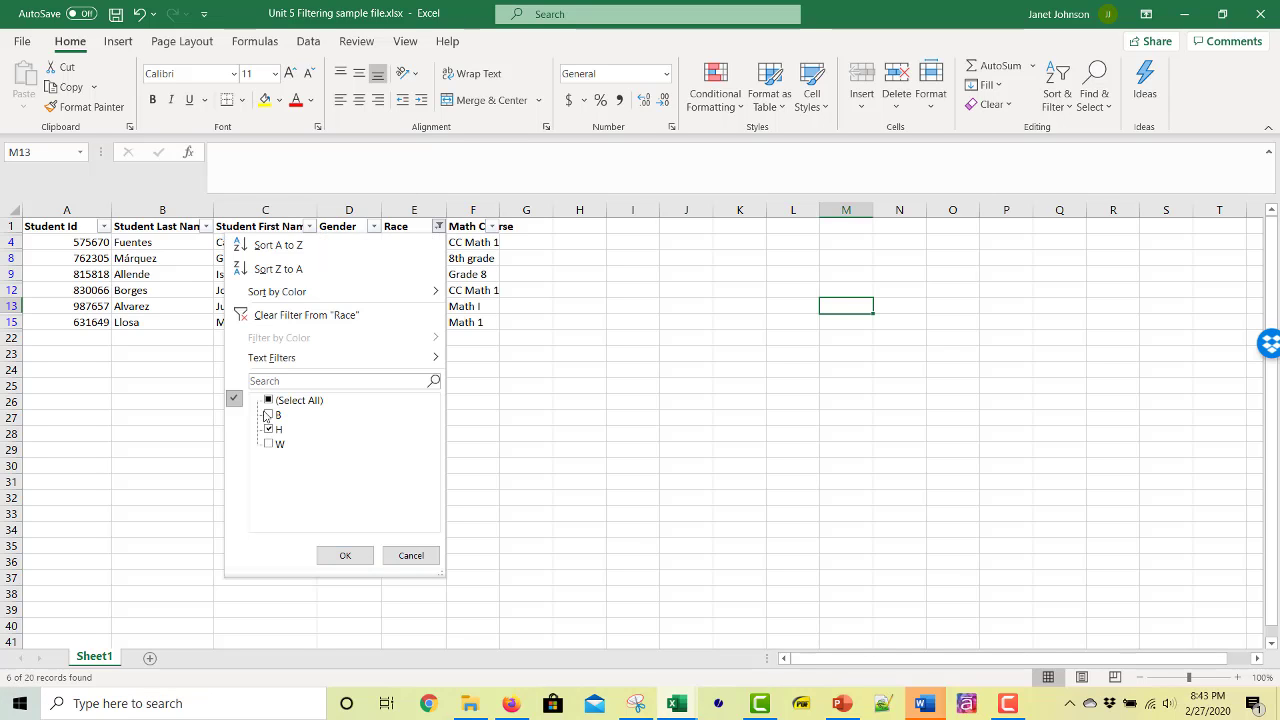
pyautogui.click(268, 400)
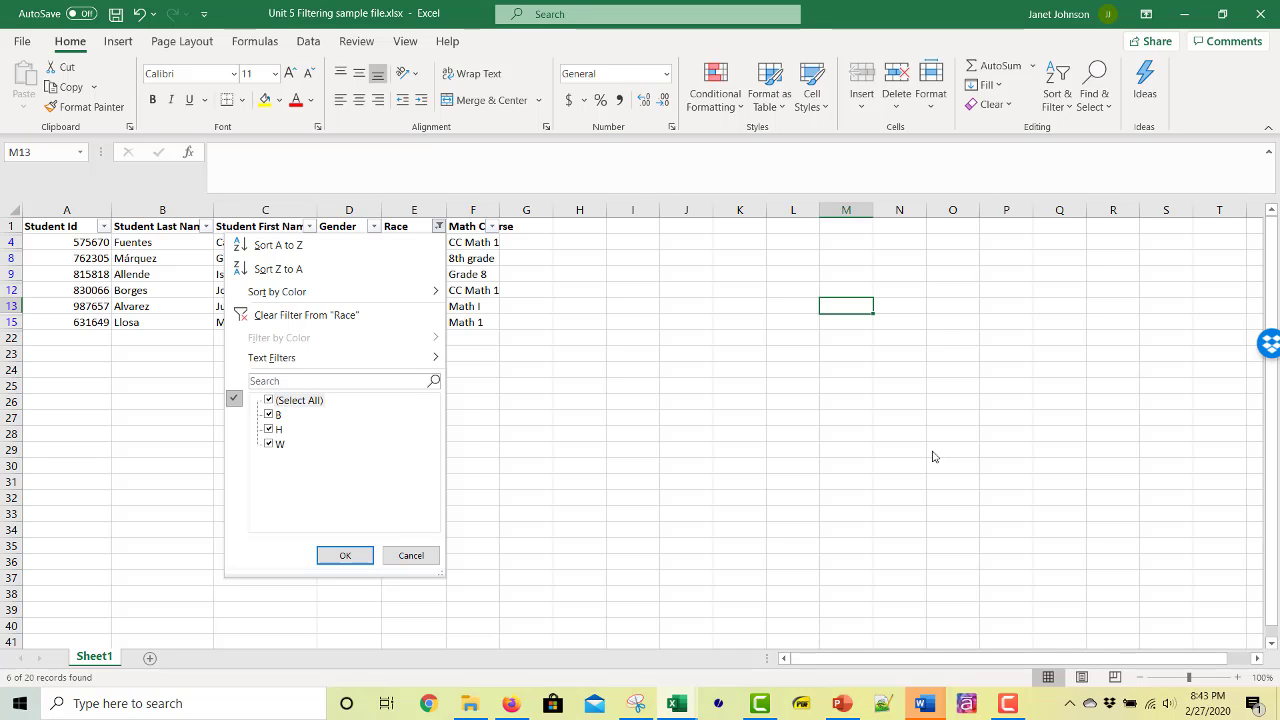
pyautogui.click(345, 556)
pyautogui.click(703, 462)
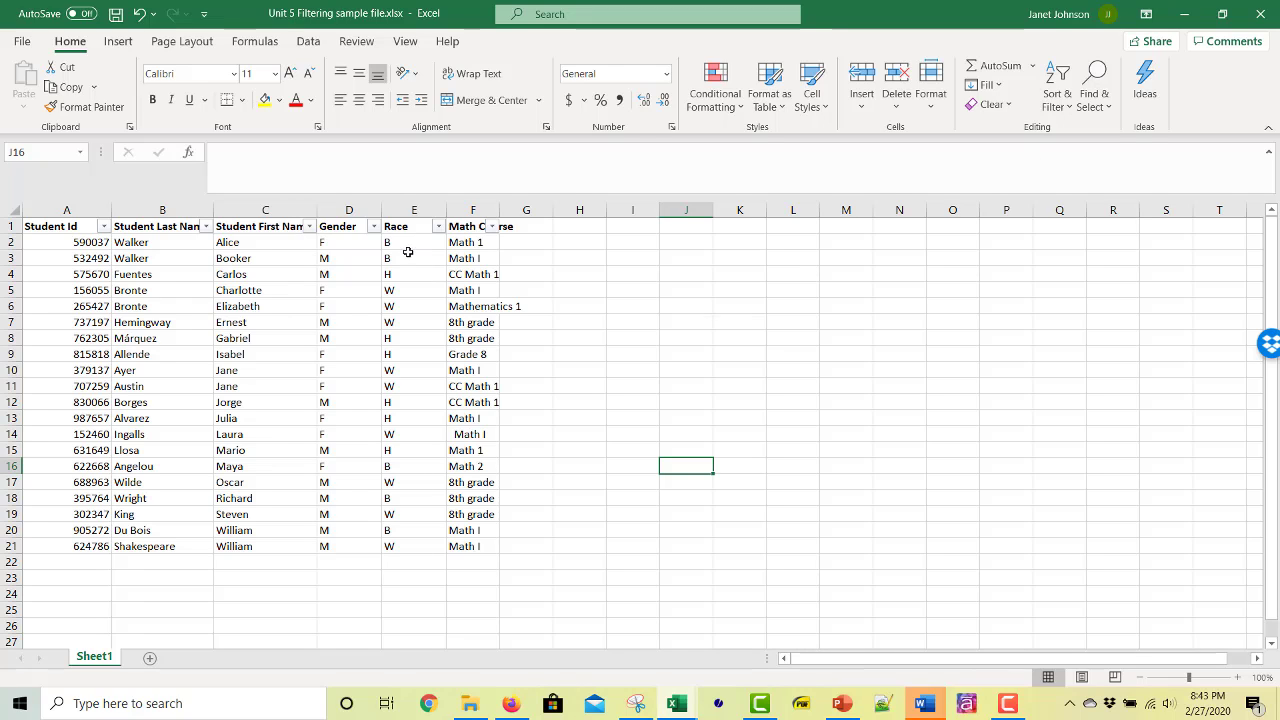
# - Filter the Gender column to show only the F records
pyautogui.click(373, 226)
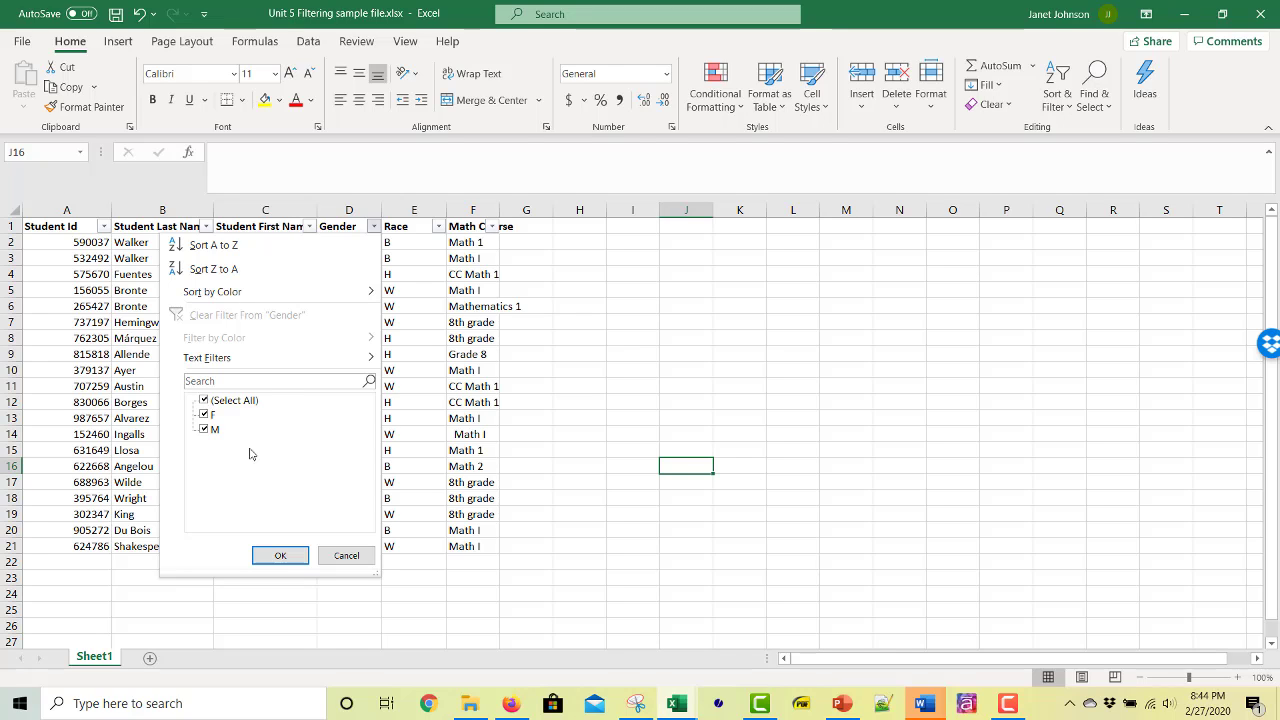
pyautogui.click(202, 402)
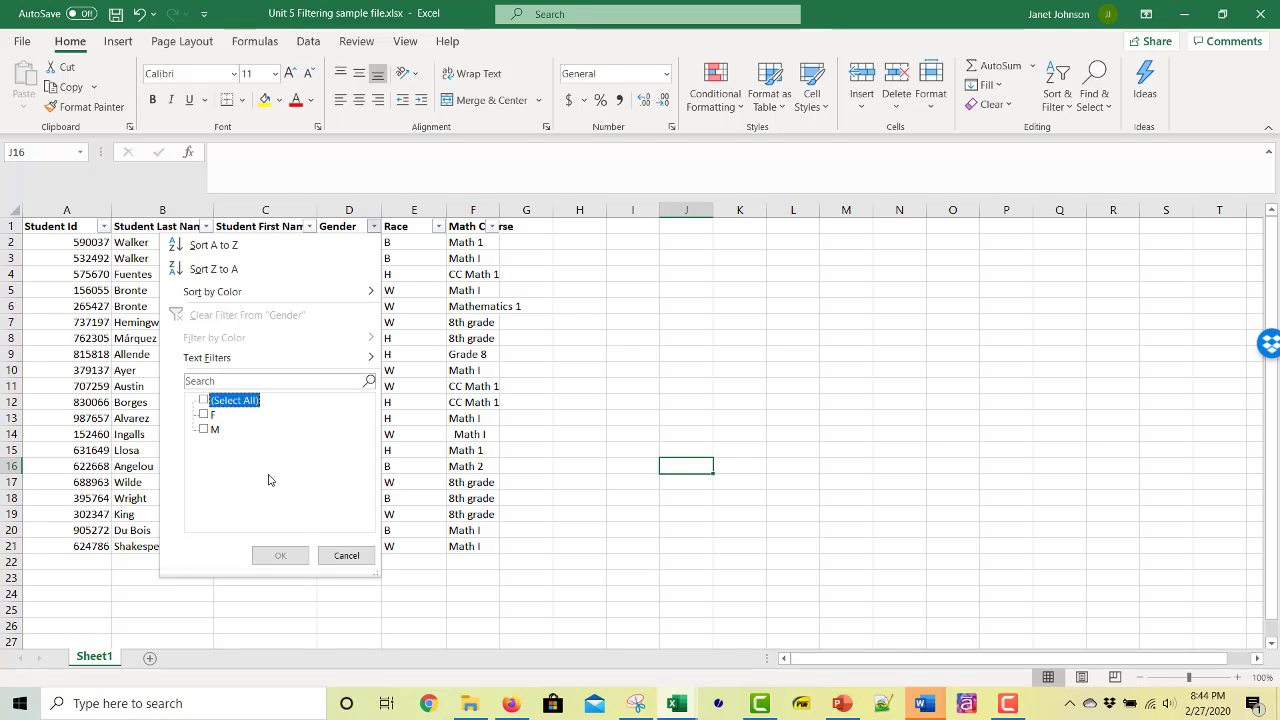
pyautogui.click(203, 415)
pyautogui.click(280, 555)
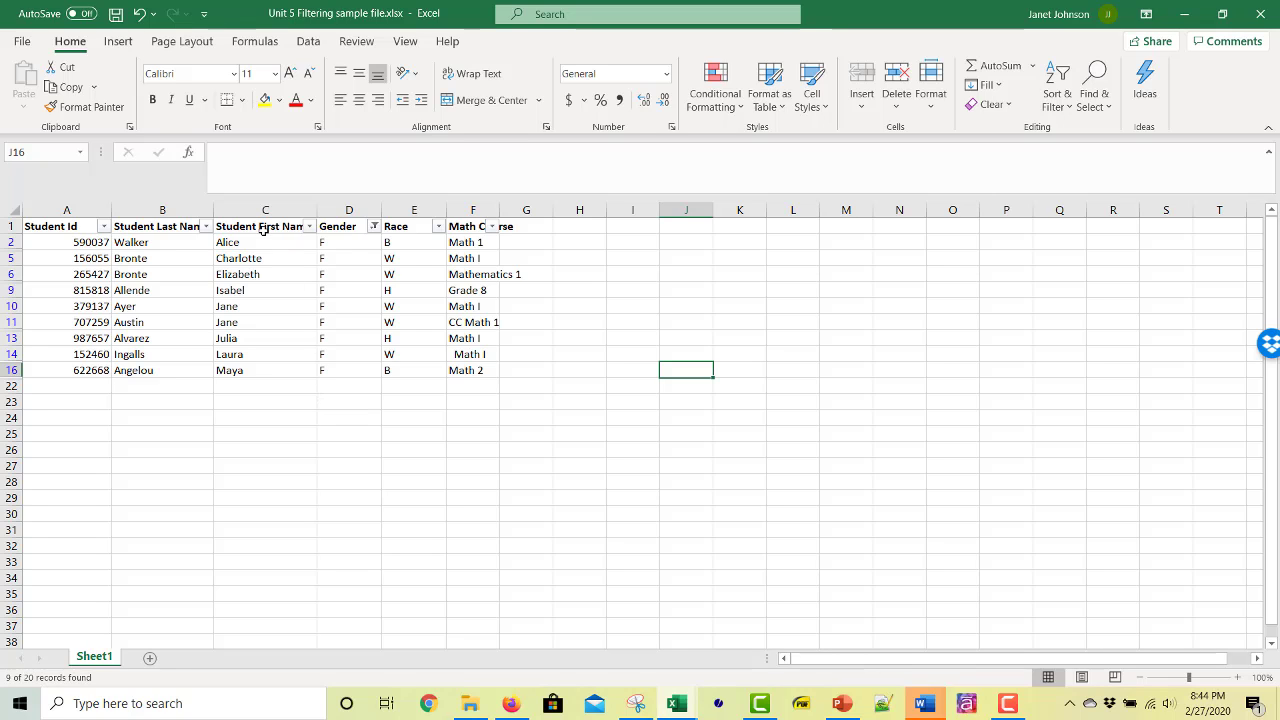
# - Narrow the Gender-filtered list further by filtering the Race column to B only
pyautogui.click(438, 227)
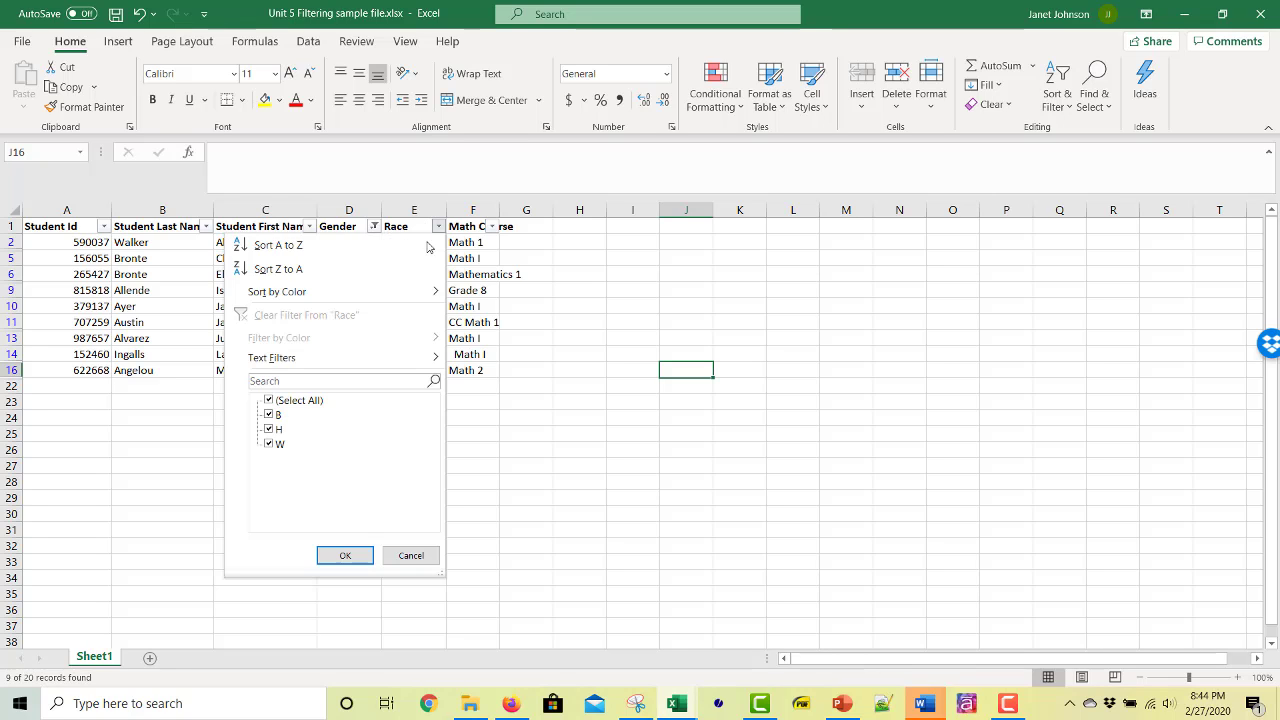
pyautogui.click(268, 400)
pyautogui.click(268, 414)
pyautogui.click(345, 555)
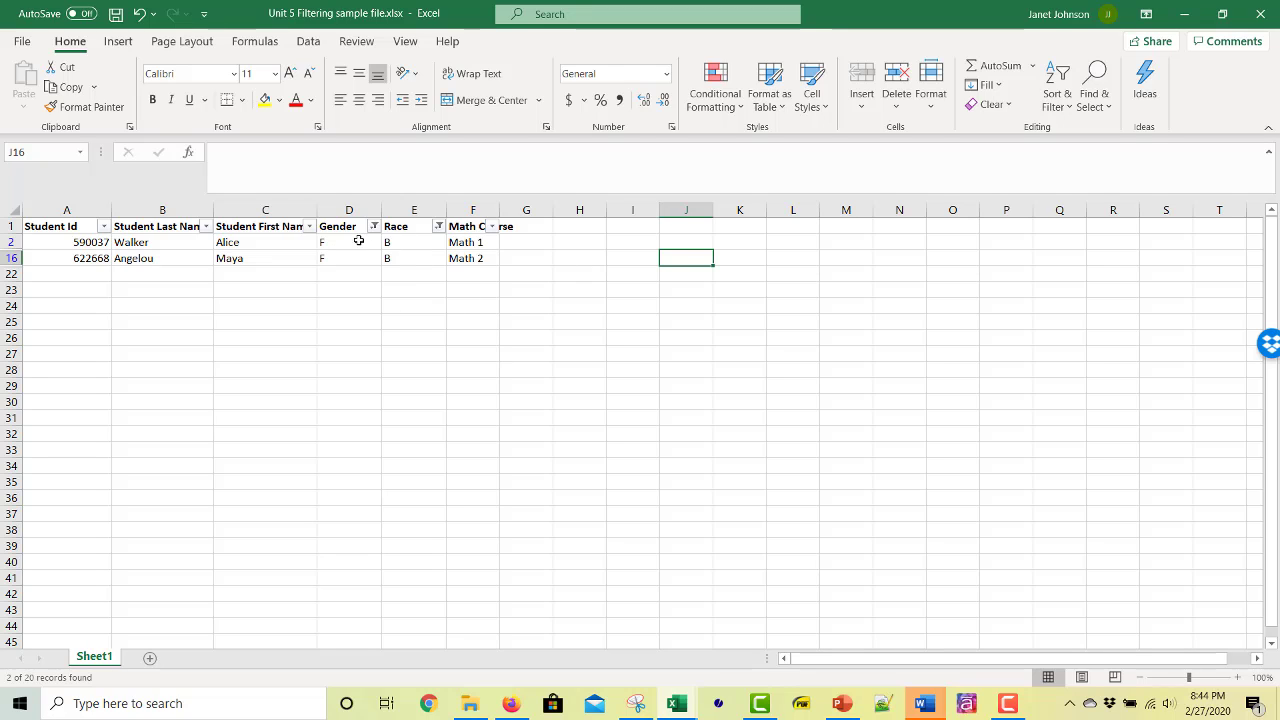
# - Clear the Gender and Race filters together while keeping filtering turned on
pyautogui.click(1076, 110)
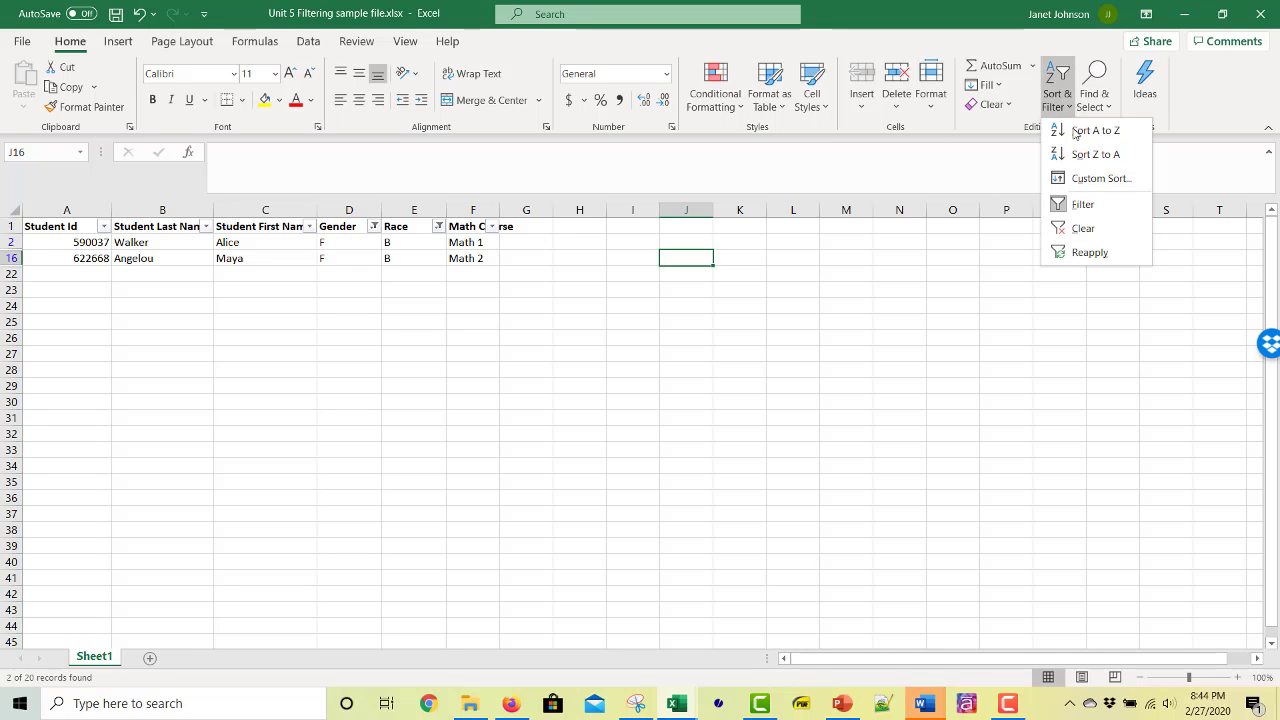
pyautogui.click(1084, 229)
pyautogui.click(1068, 100)
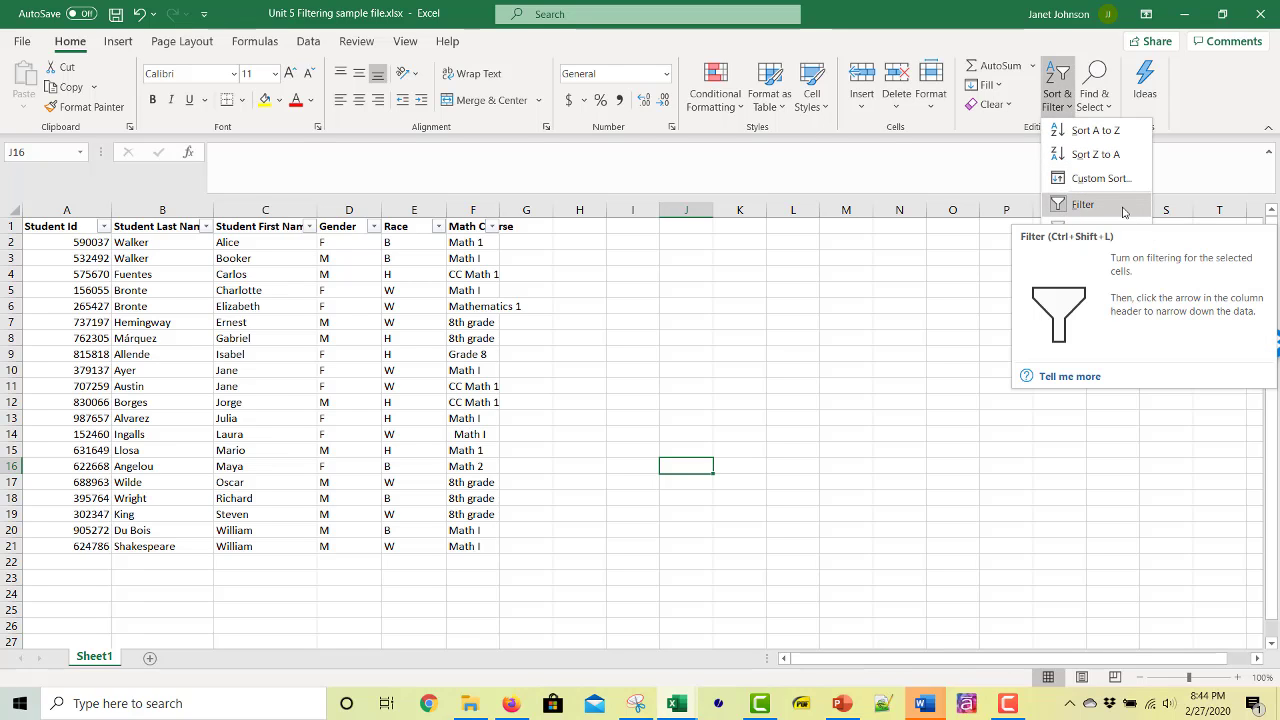
pyautogui.click(878, 335)
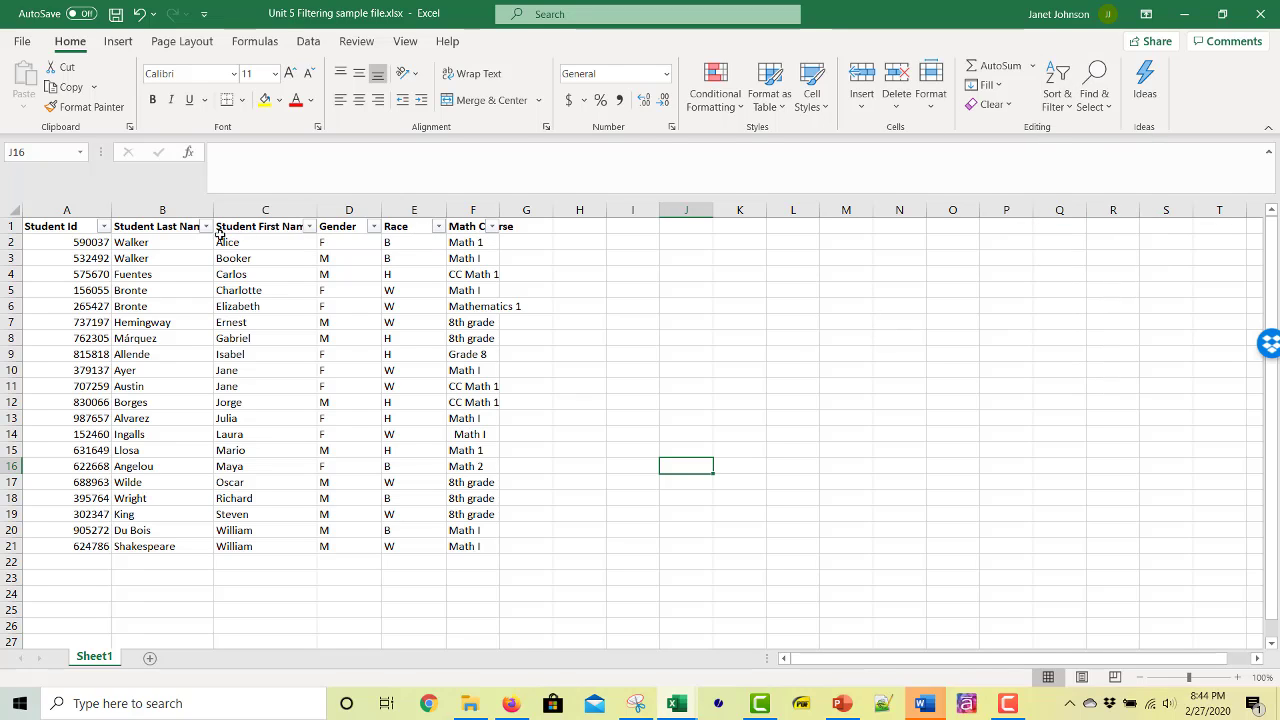
# - Filter the Race column of the full student list to B only
pyautogui.click(439, 227)
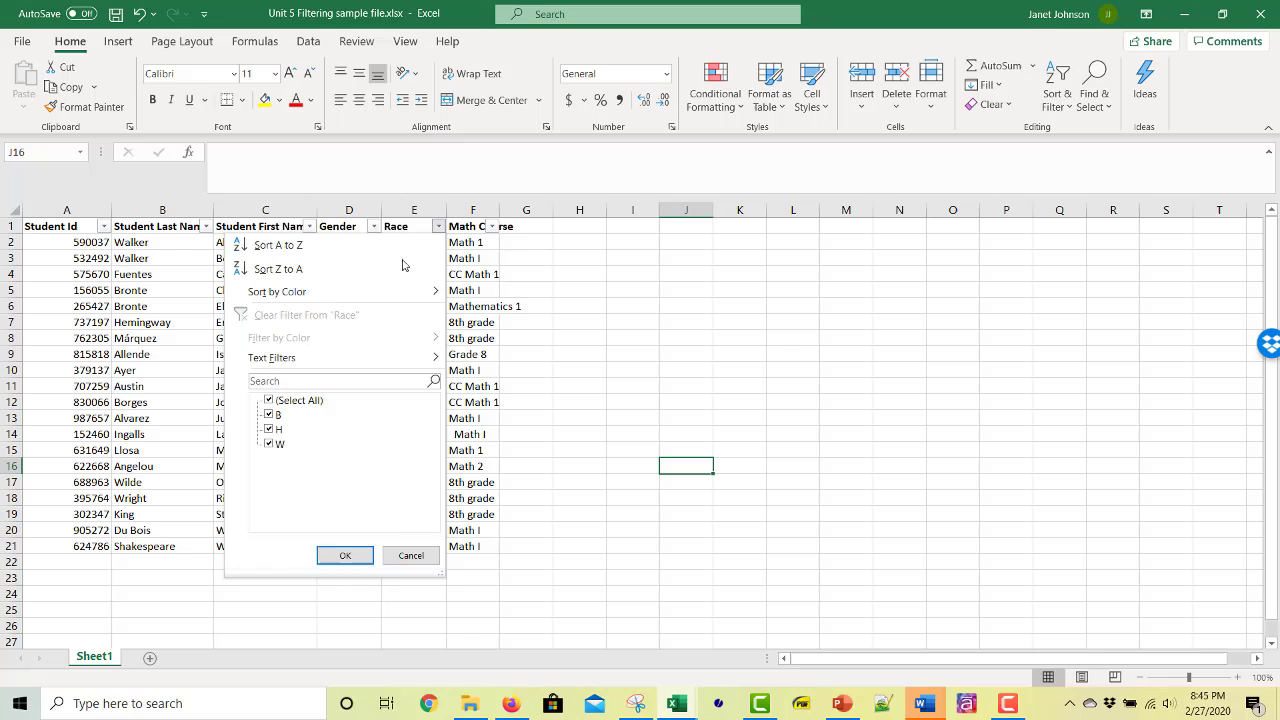
pyautogui.click(269, 400)
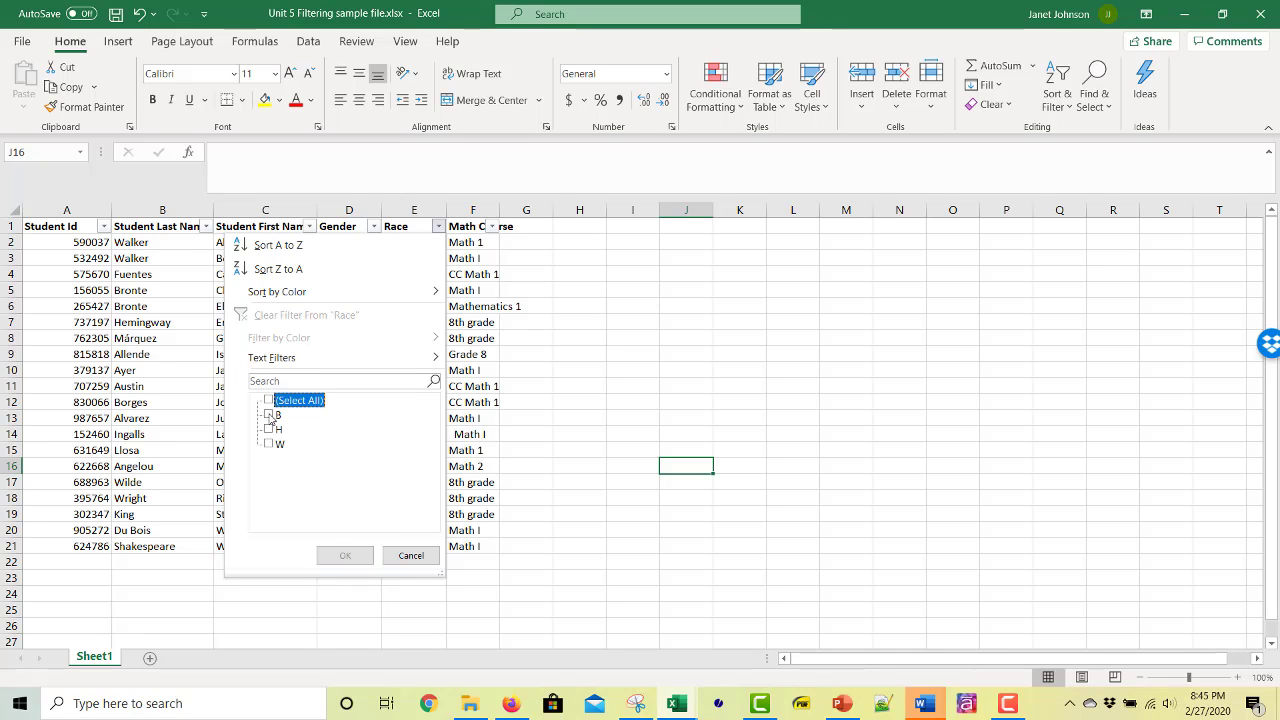
pyautogui.click(269, 414)
pyautogui.click(345, 555)
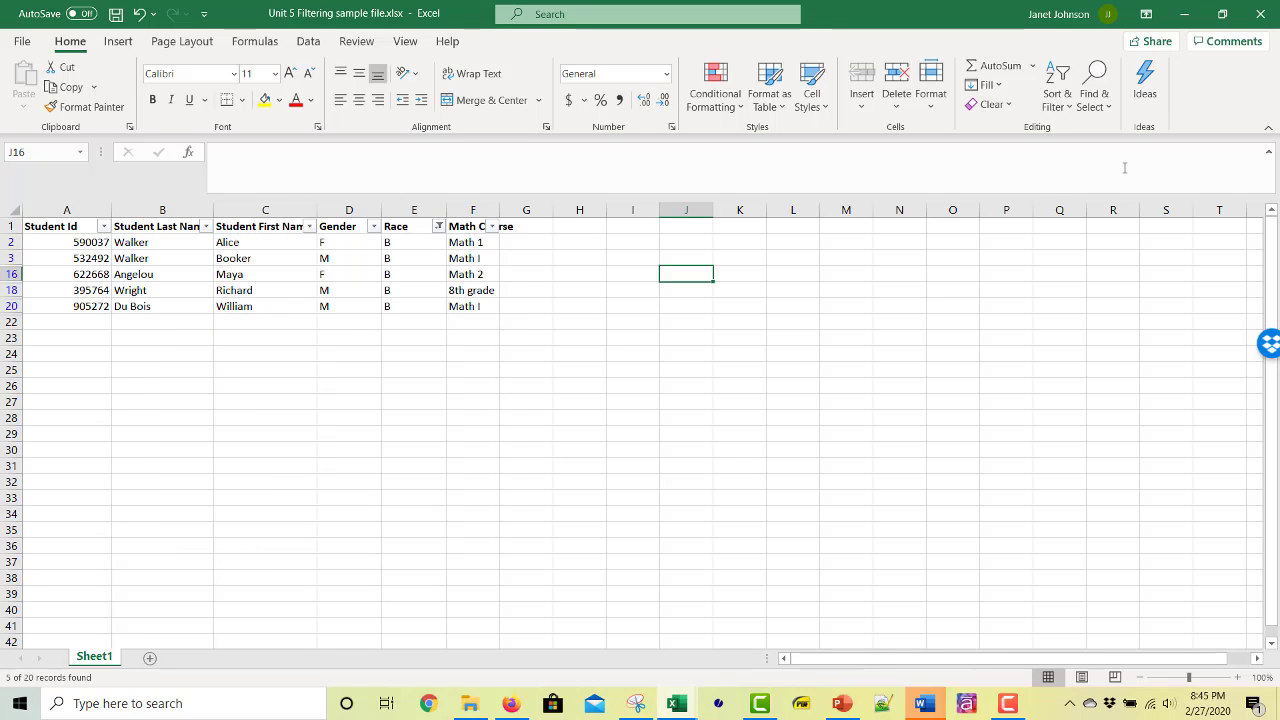
# - Clear the Race filter from the student list while keeping the filter controls on the headers
pyautogui.click(1066, 104)
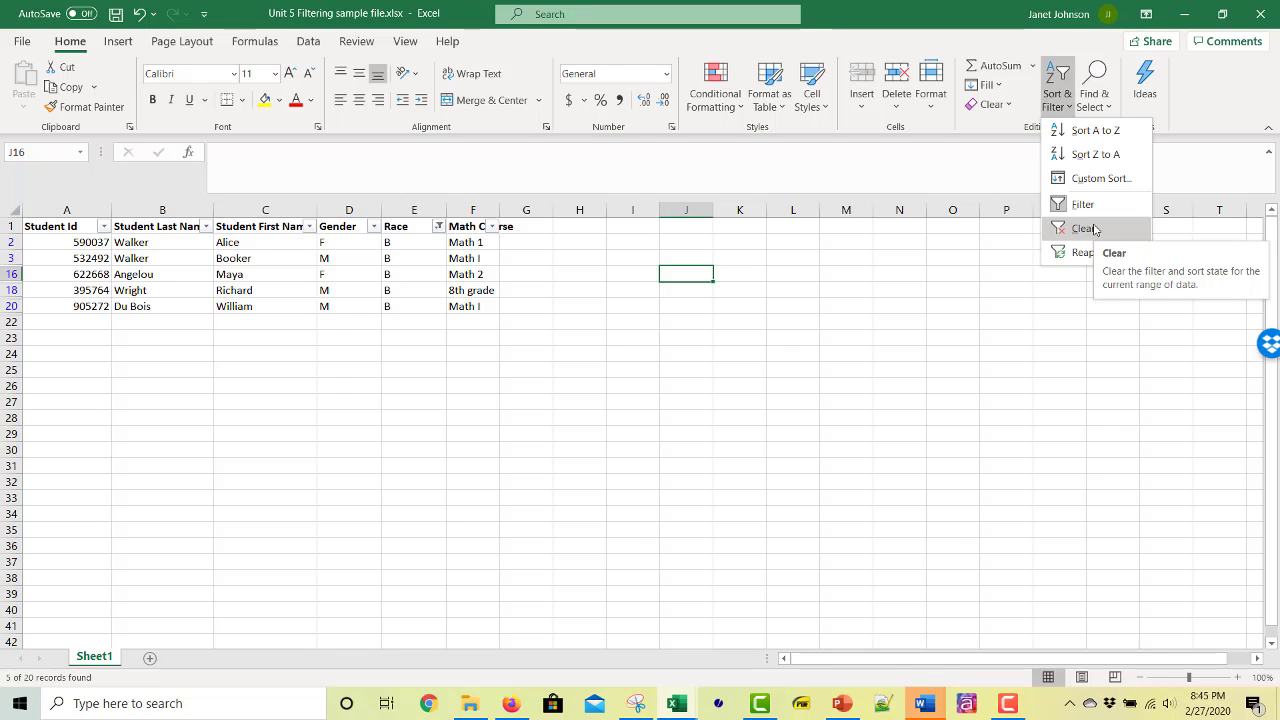
pyautogui.click(720, 512)
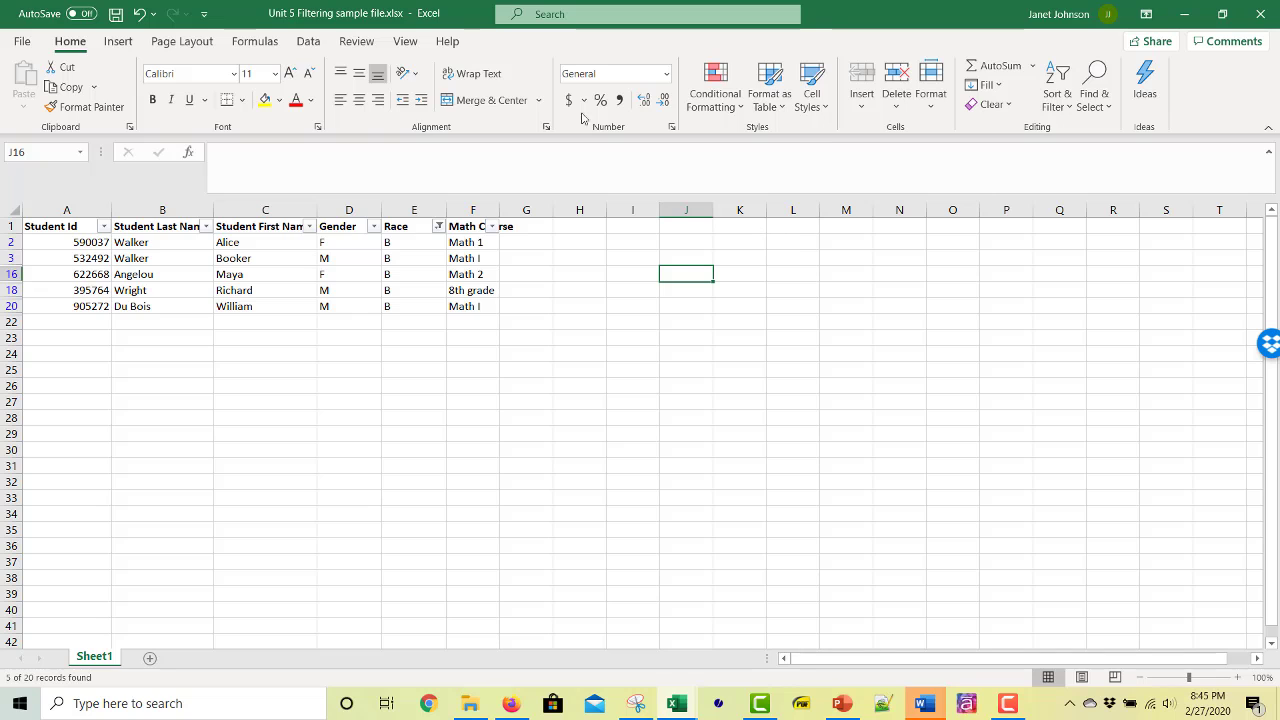
pyautogui.click(1060, 95)
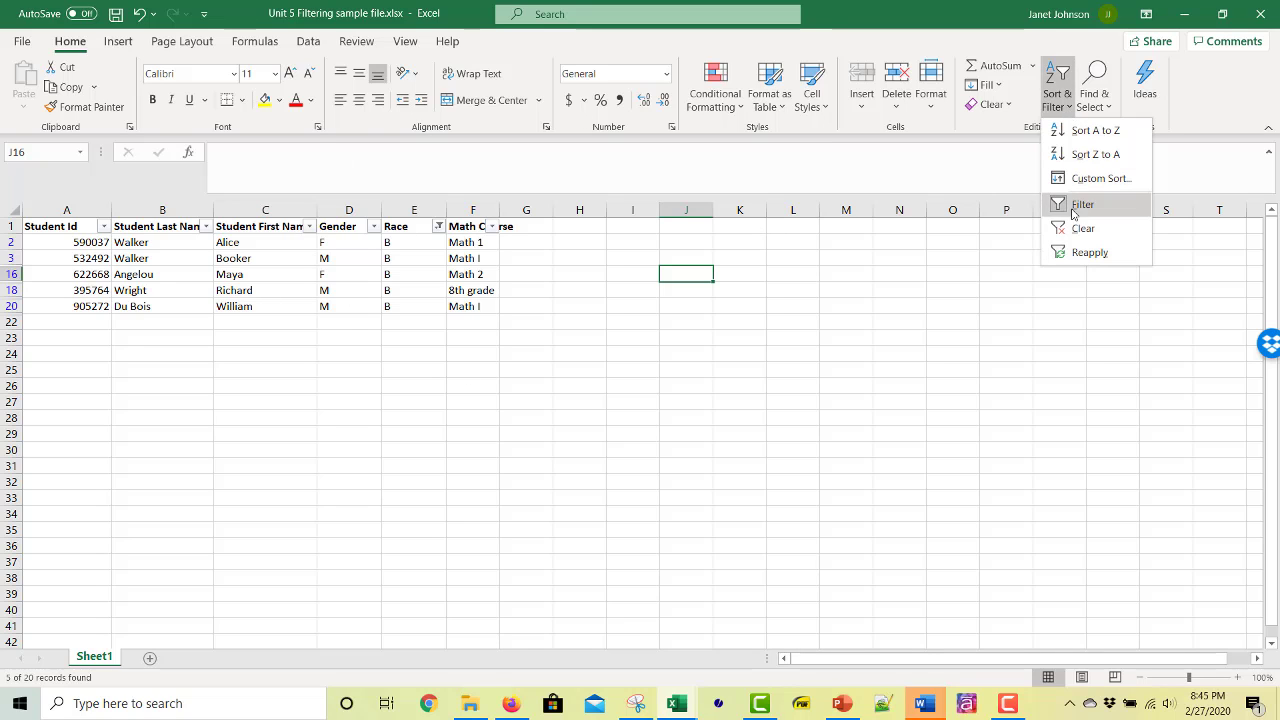
pyautogui.click(1078, 229)
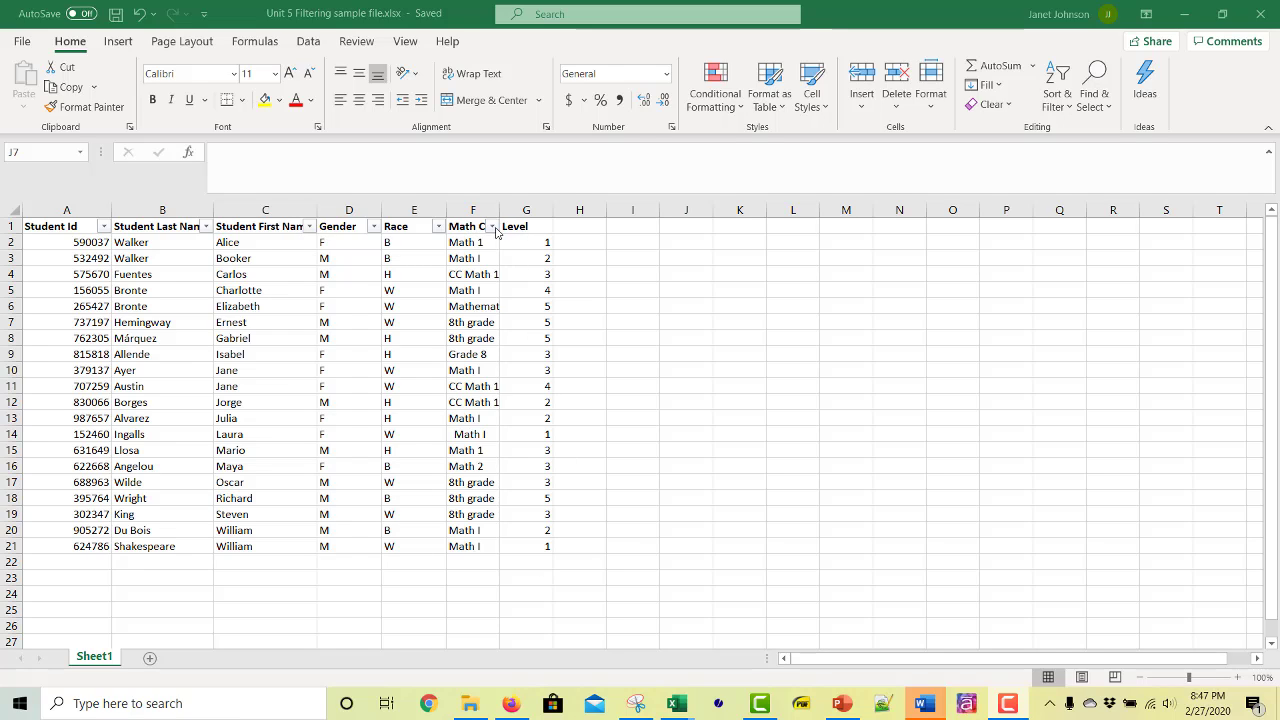
# - Turn filtering off and back on for the header row so that the new Level column is included
pyautogui.click(11, 226)
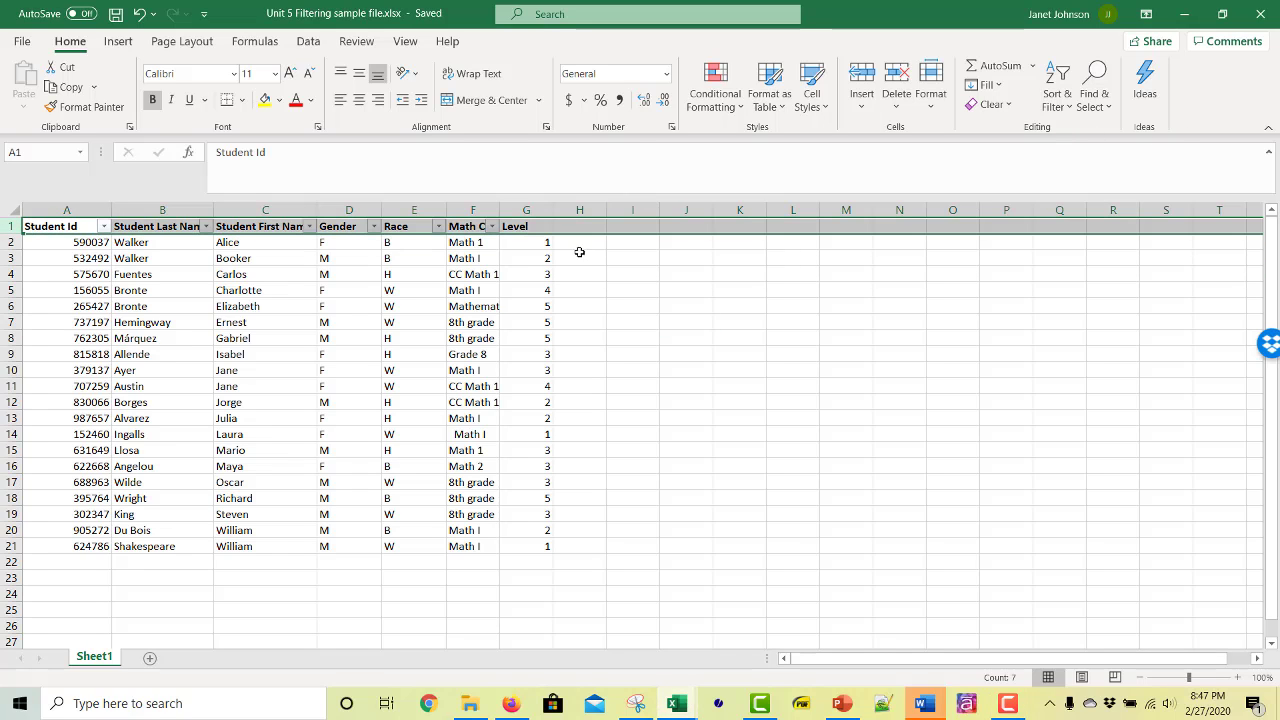
pyautogui.click(1073, 110)
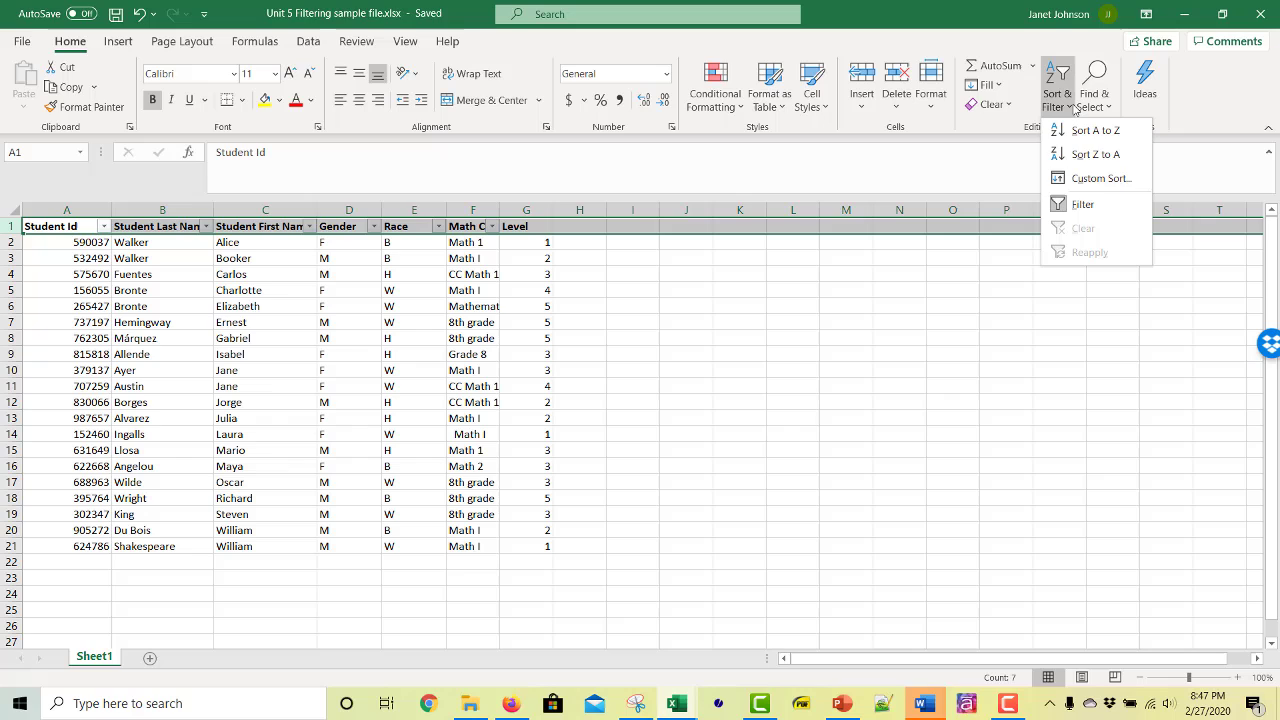
pyautogui.click(1092, 210)
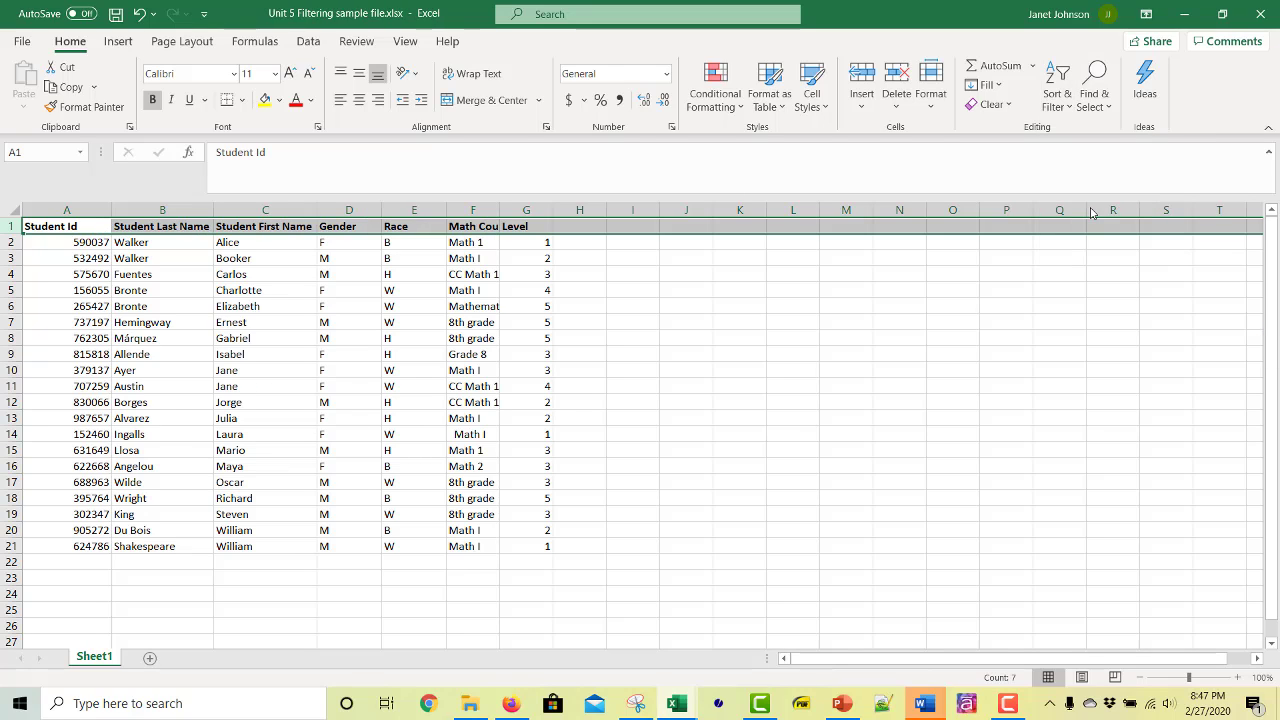
pyautogui.click(1060, 108)
pyautogui.click(1083, 205)
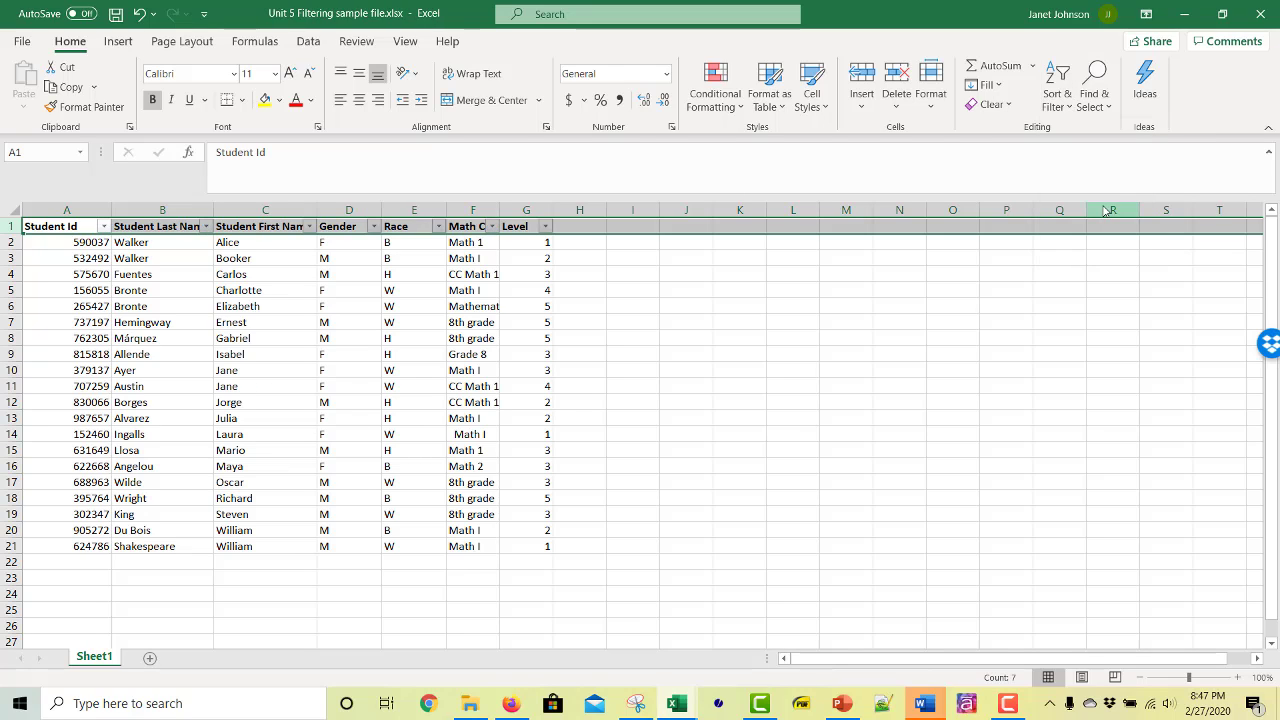
pyautogui.click(831, 372)
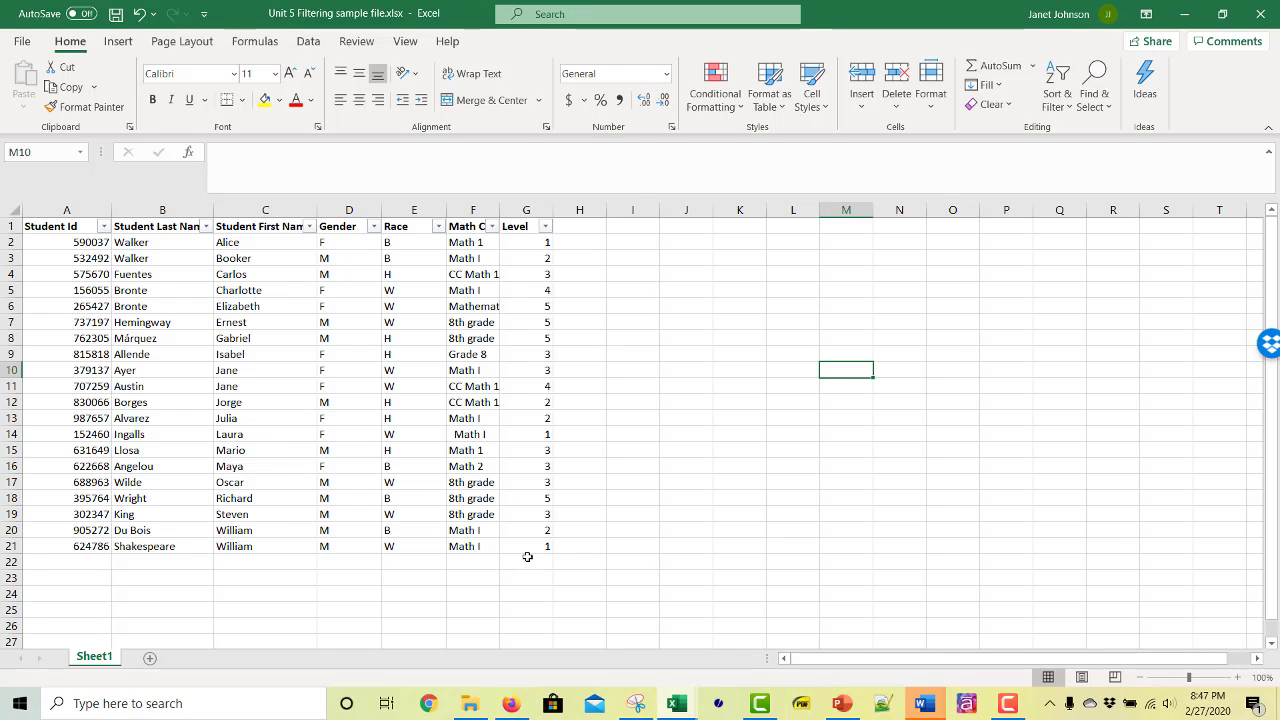
# - Filter the Level column to show only the students at level 2
pyautogui.click(545, 226)
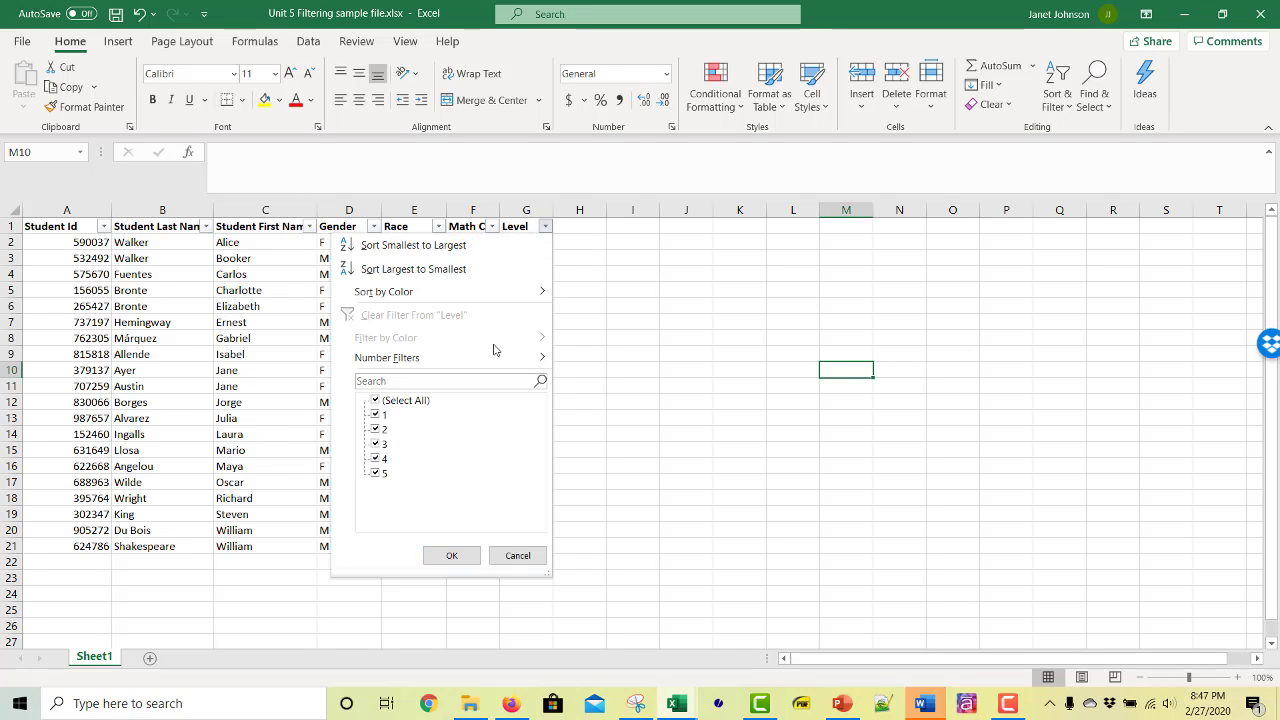
pyautogui.click(381, 403)
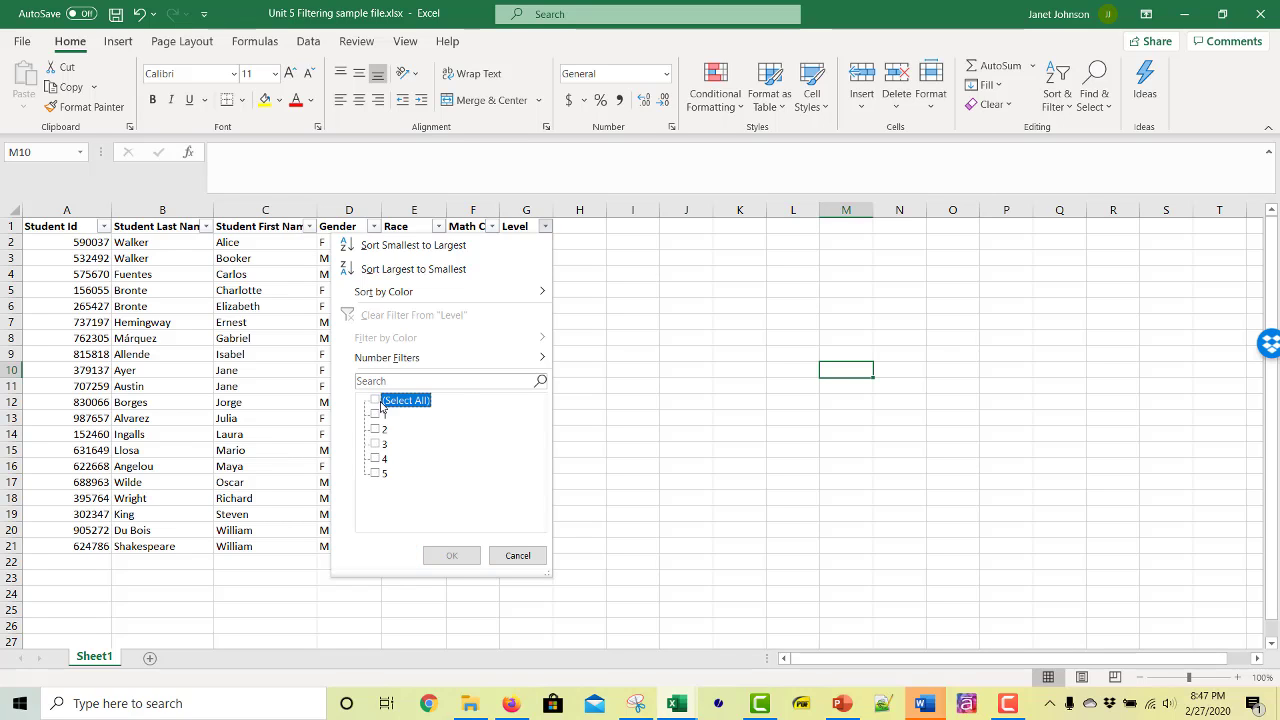
pyautogui.click(375, 429)
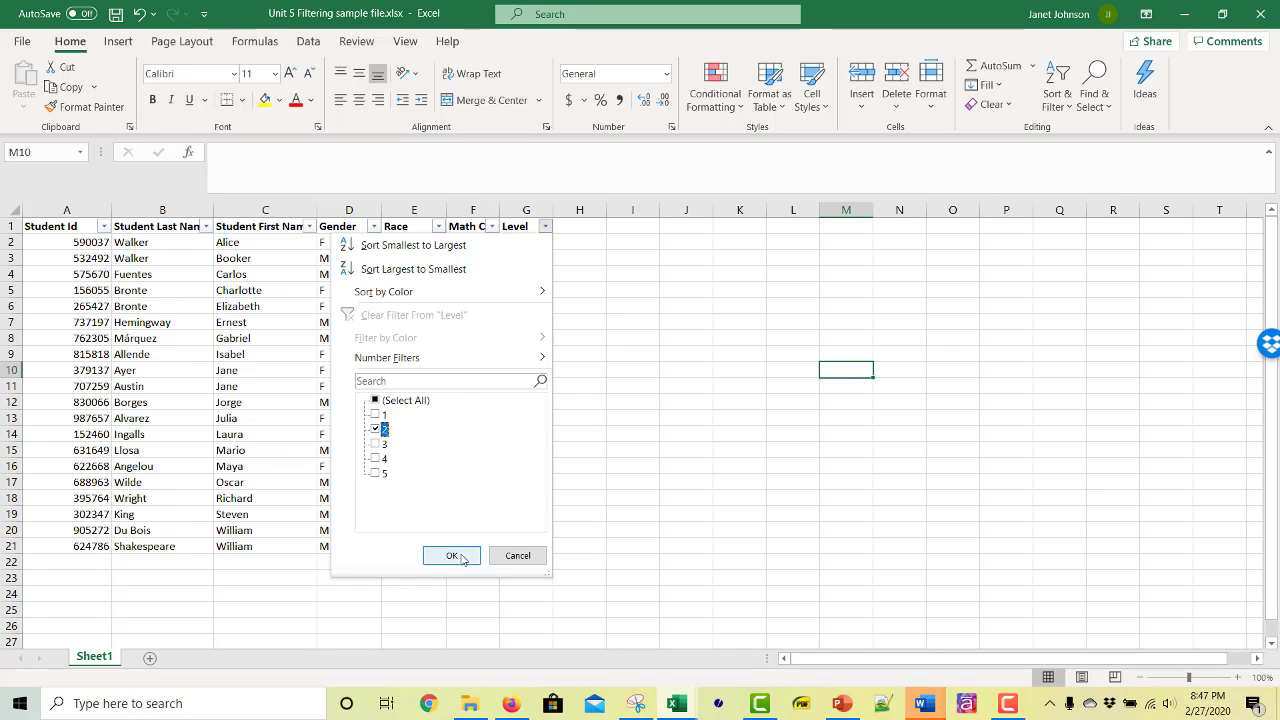
pyautogui.click(458, 555)
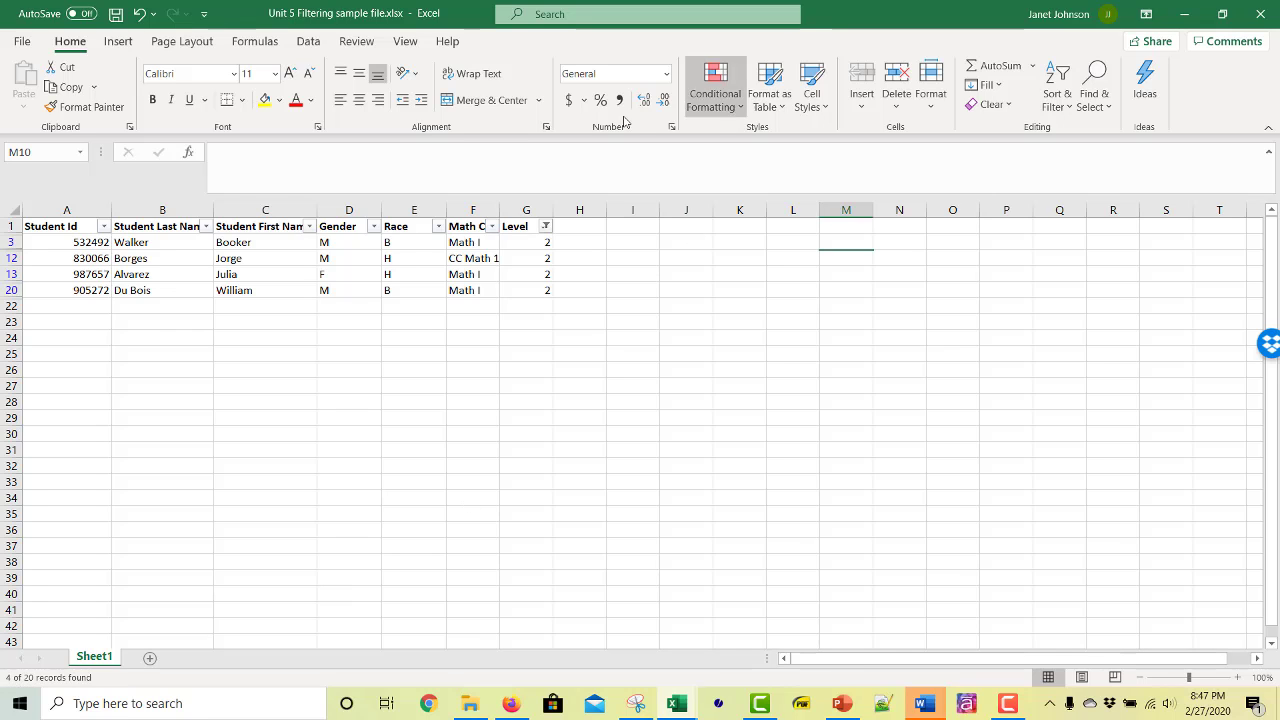
# - Change the Level column's filter to show levels 3, 4 and 5 instead of level 2
pyautogui.click(545, 227)
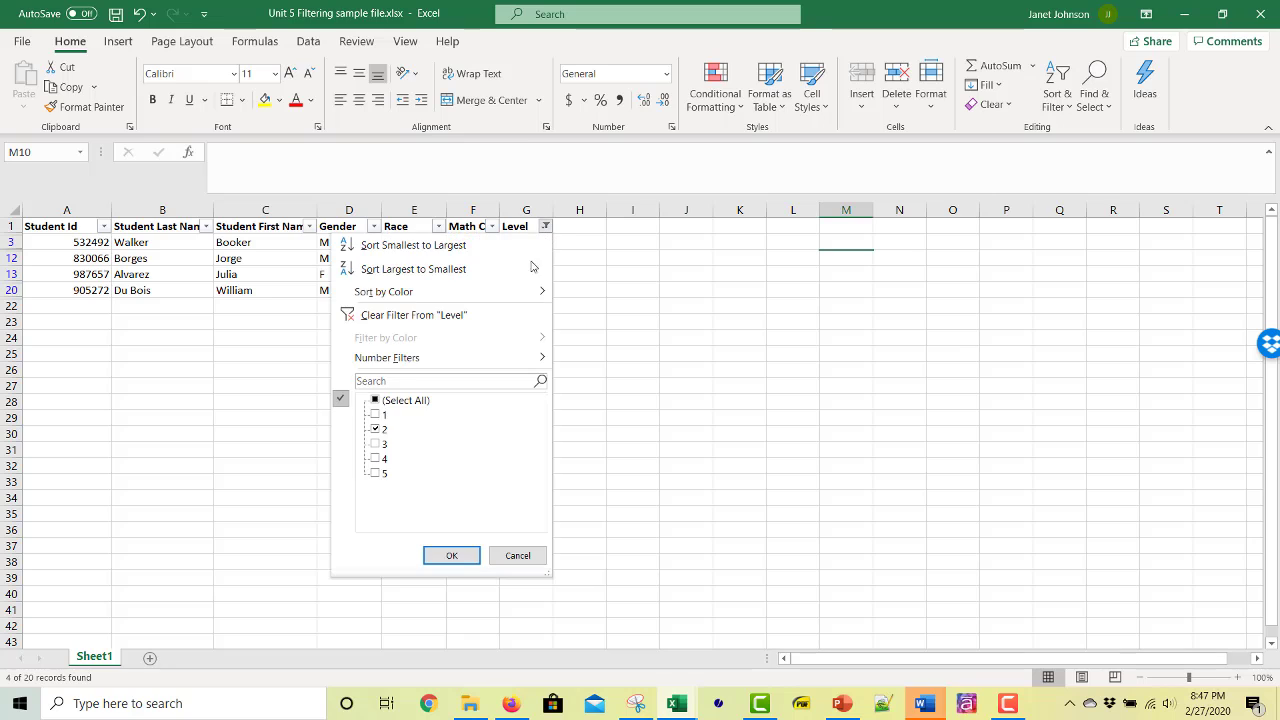
pyautogui.click(376, 444)
pyautogui.click(377, 459)
pyautogui.click(377, 473)
pyautogui.click(377, 429)
pyautogui.click(462, 556)
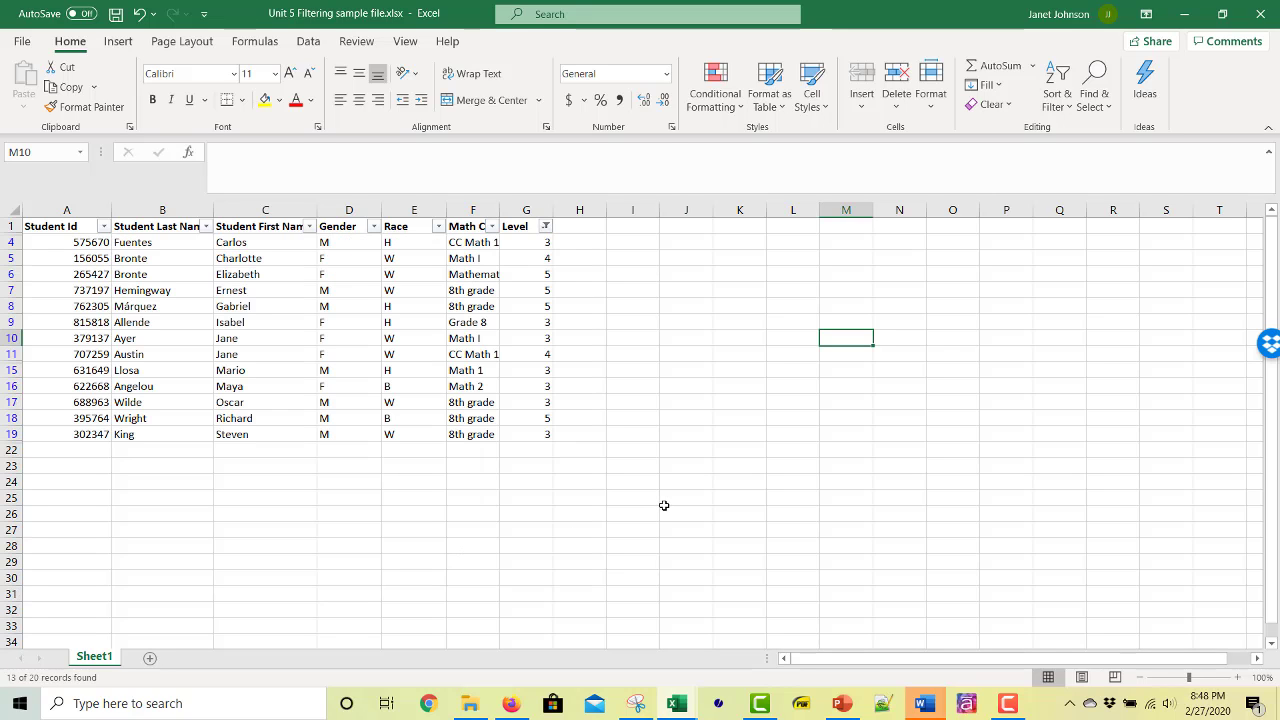
# - Replace the Level value selection with a number filter for levels greater than or equal to 3
pyautogui.click(545, 226)
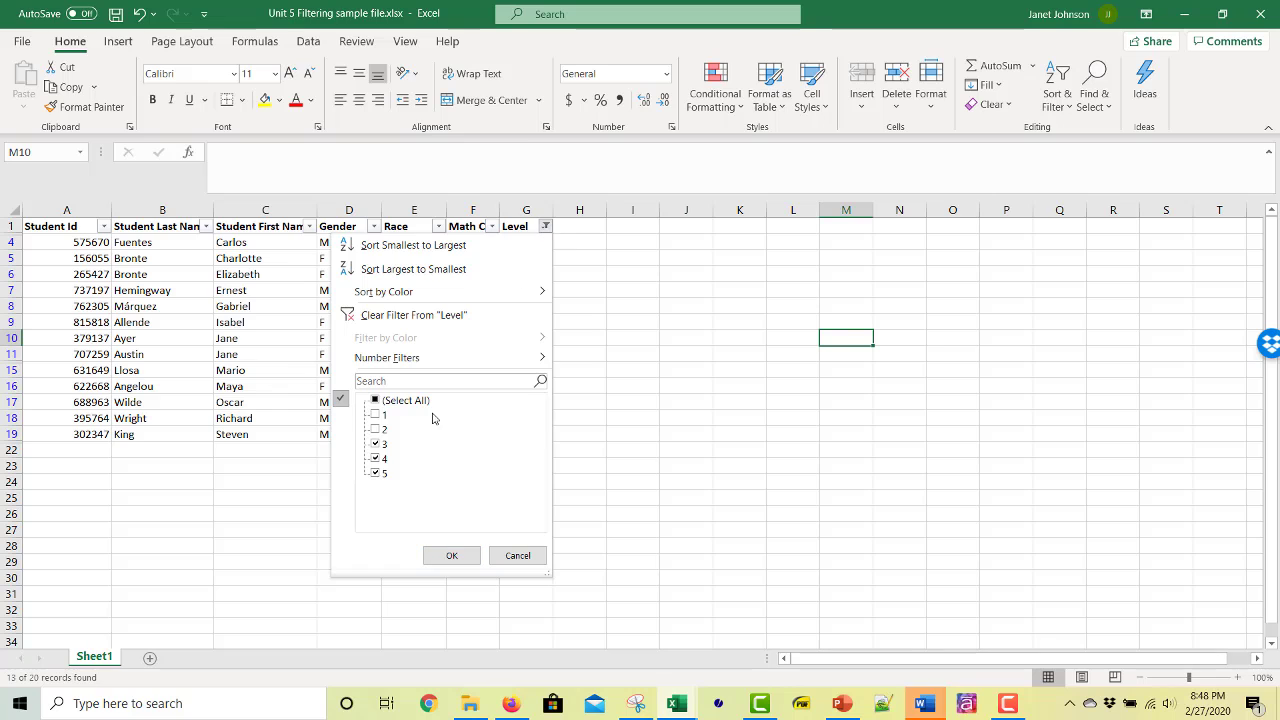
pyautogui.click(376, 401)
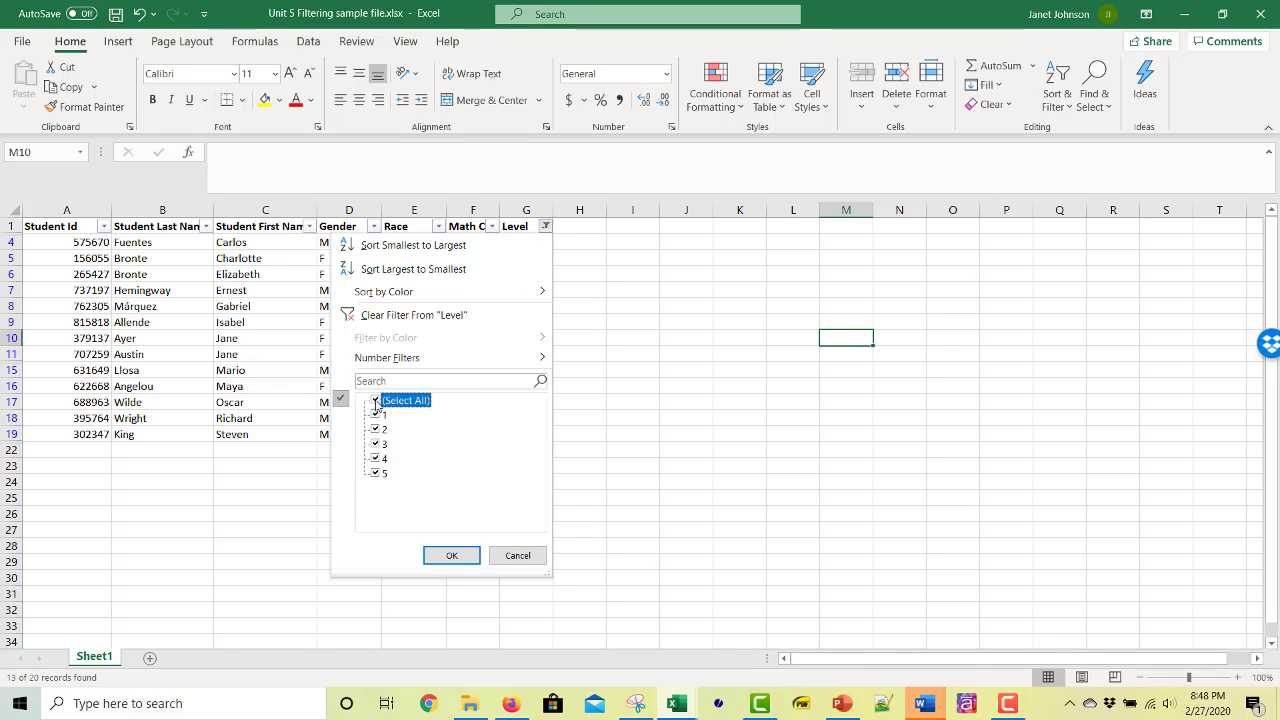
pyautogui.moveTo(424, 358)
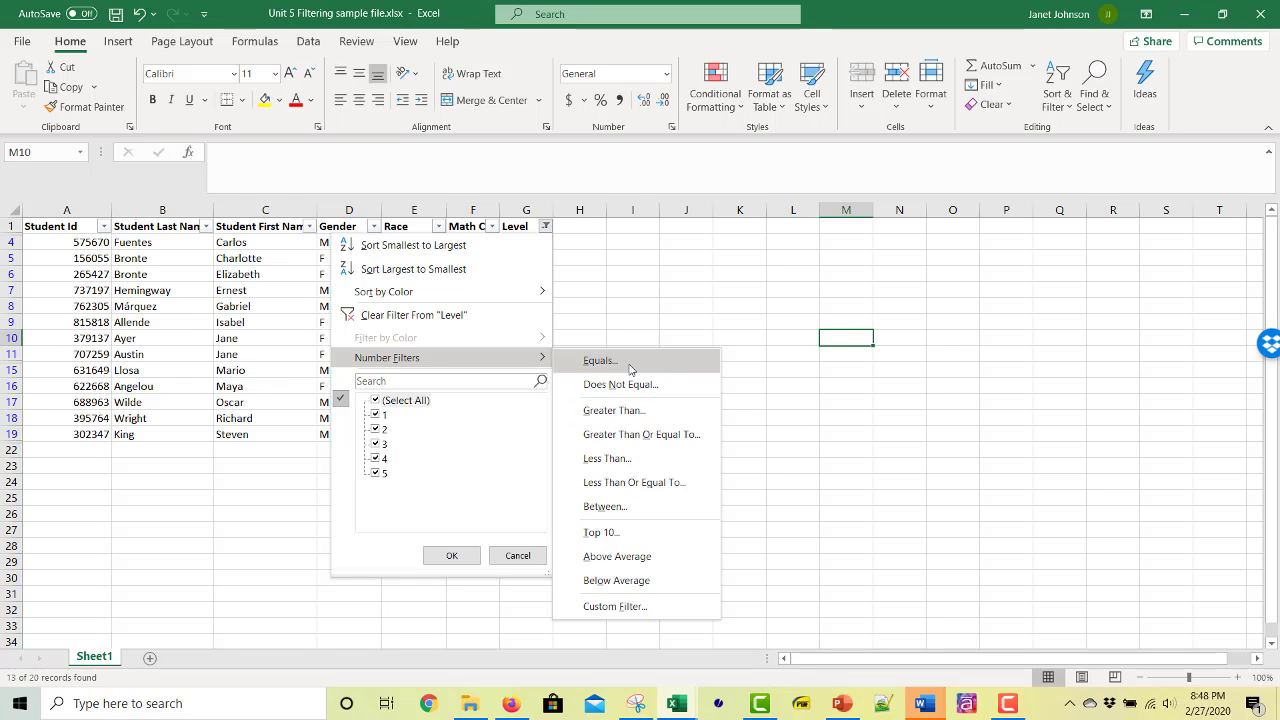
pyautogui.click(670, 438)
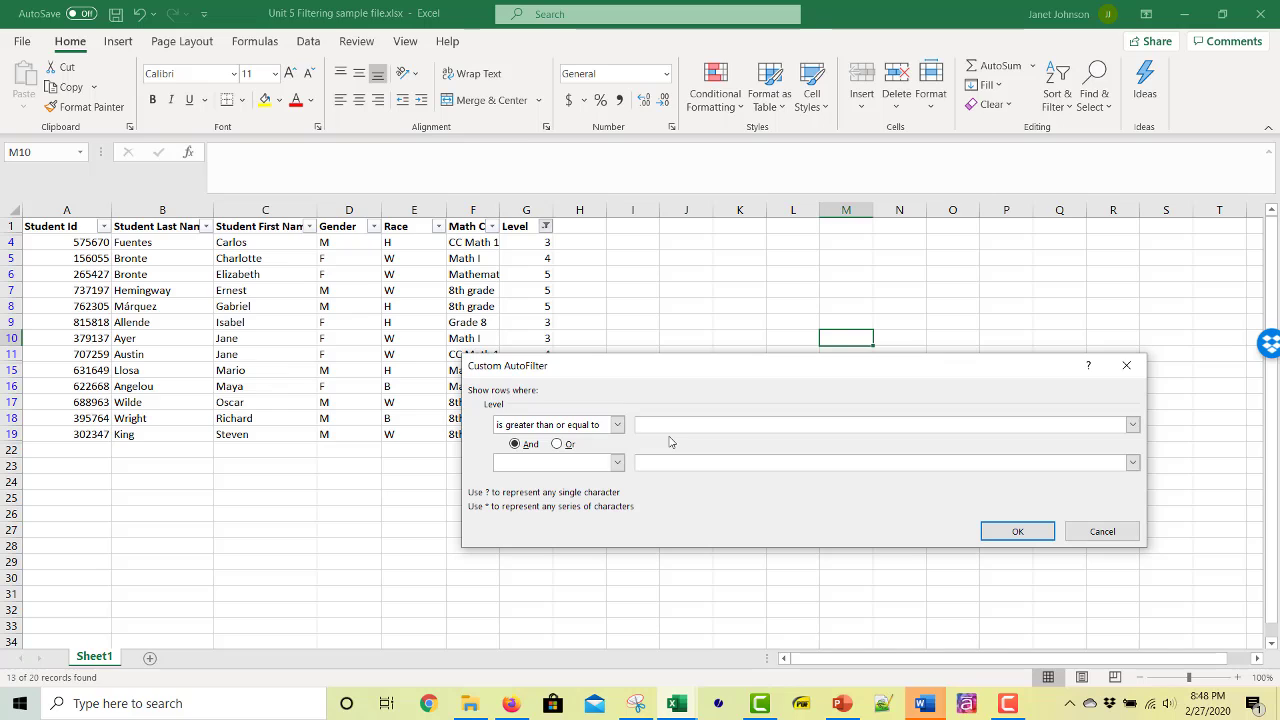
pyautogui.write('3')
pyautogui.click(1016, 531)
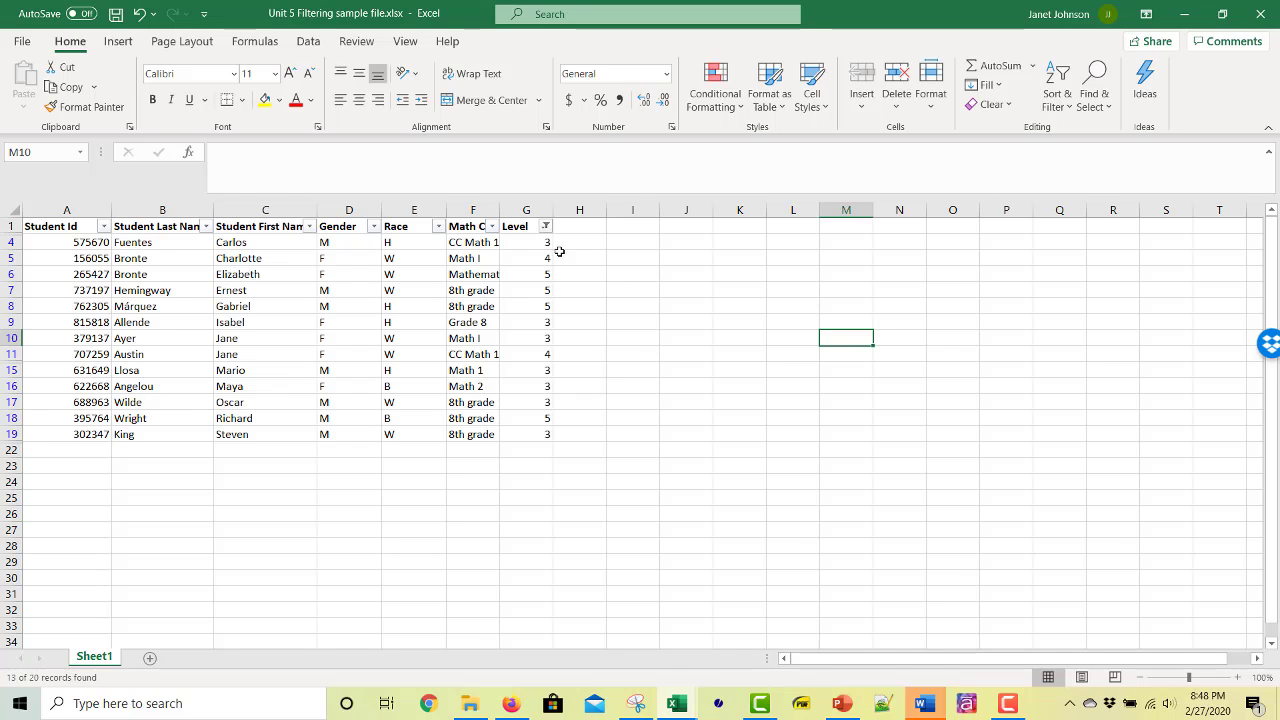
# - Review the filter choices for Math Course and Level, including the number filters and search, without applying any change
pyautogui.click(491, 227)
pyautogui.click(491, 227)
pyautogui.click(545, 226)
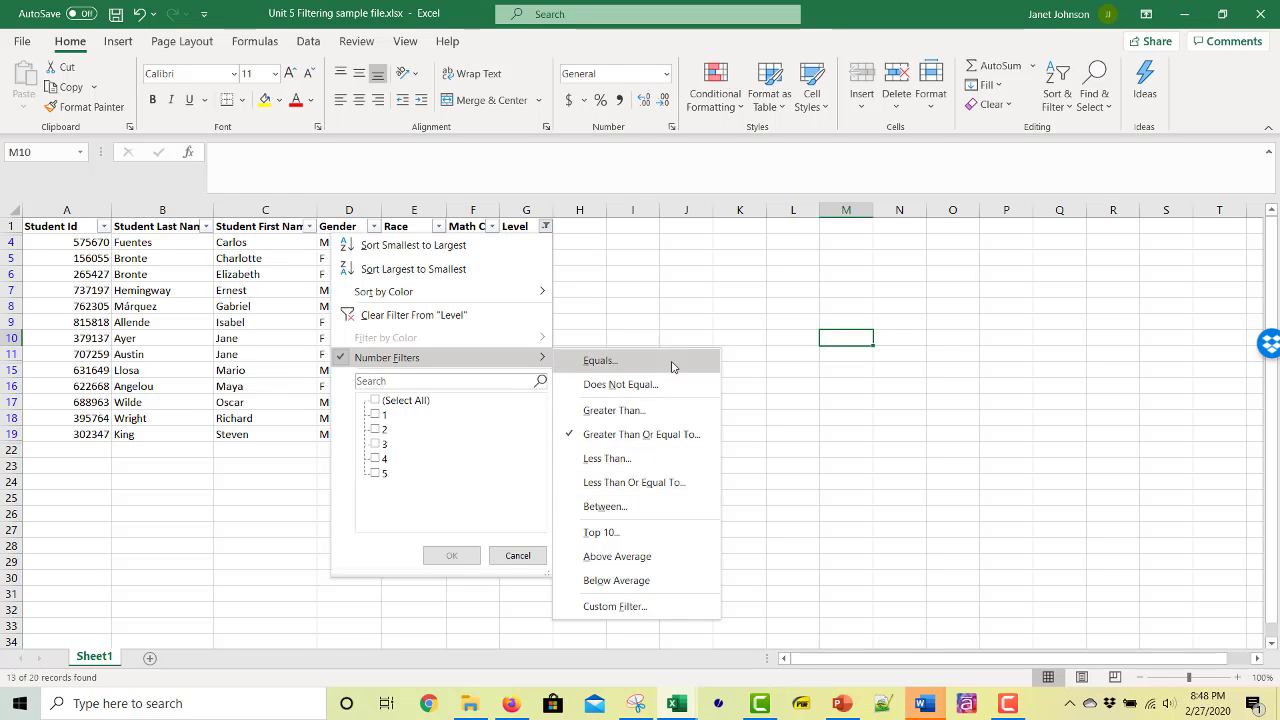
pyautogui.click(804, 411)
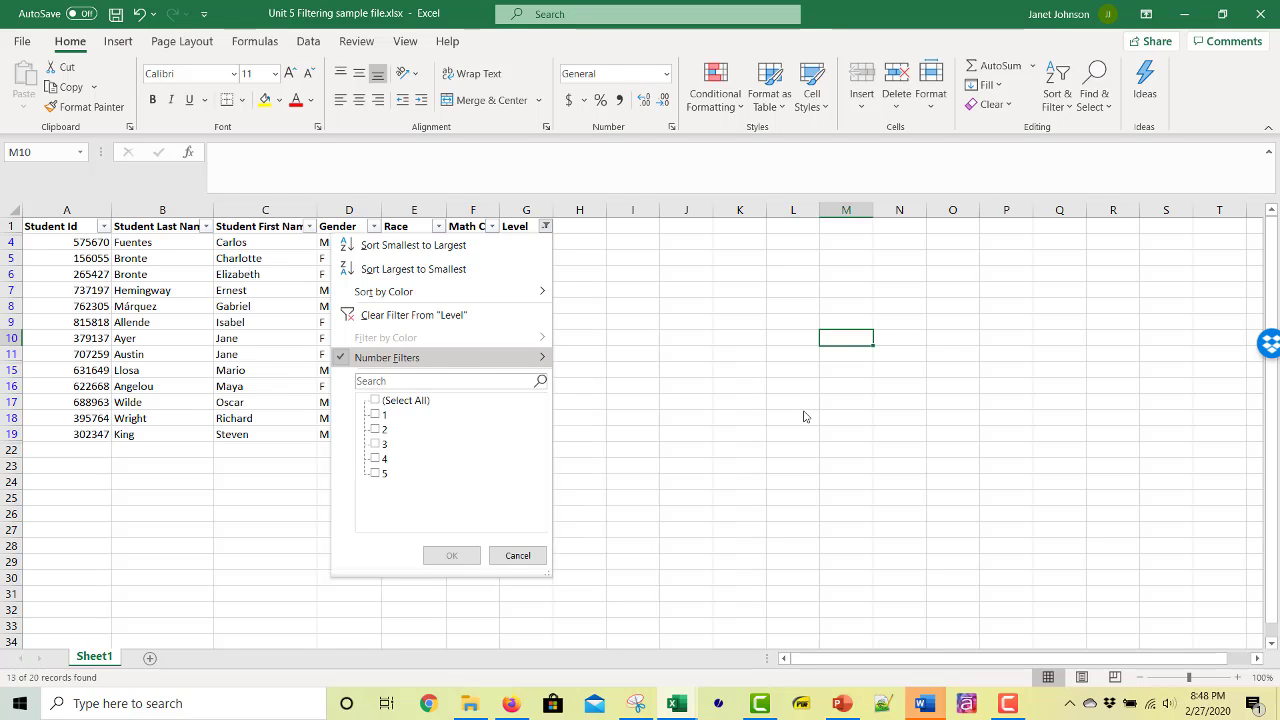
pyautogui.click(544, 227)
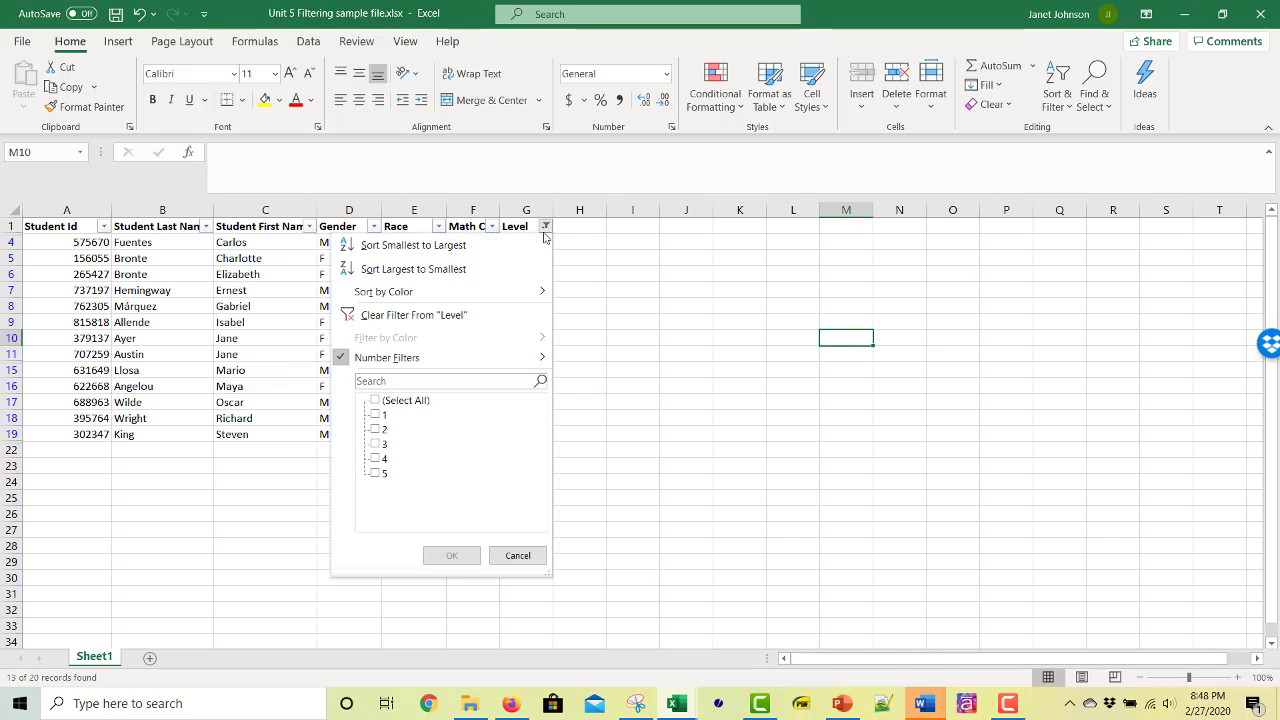
pyautogui.click(399, 382)
pyautogui.click(517, 555)
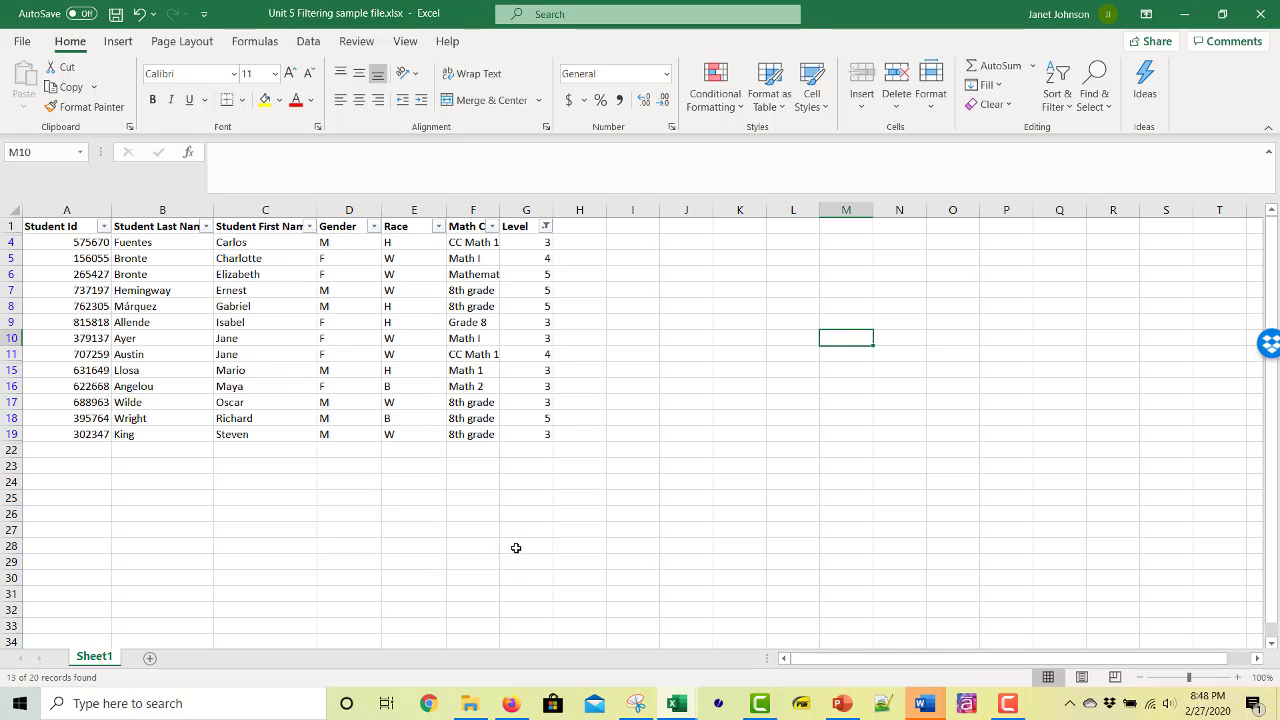
# - Search the Student Last Name filter list for a particular surname and close the list without applying a filter
pyautogui.click(205, 228)
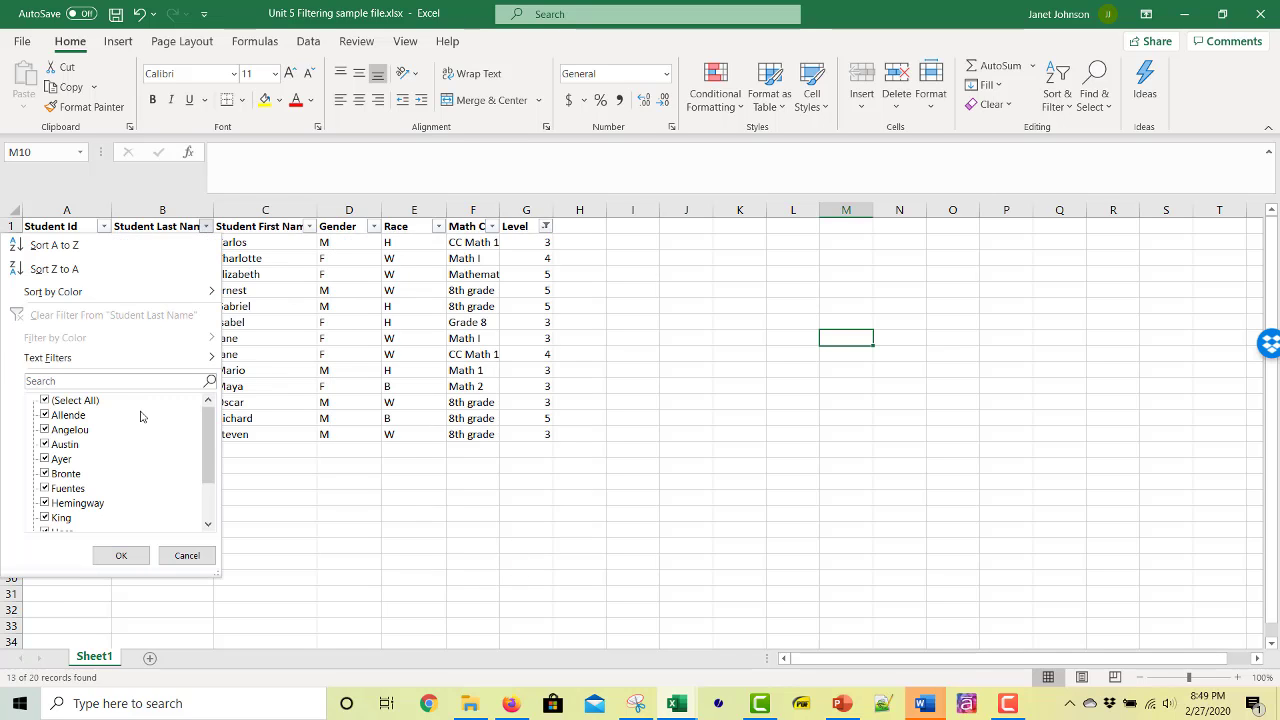
pyautogui.click(125, 381)
pyautogui.write('jones')
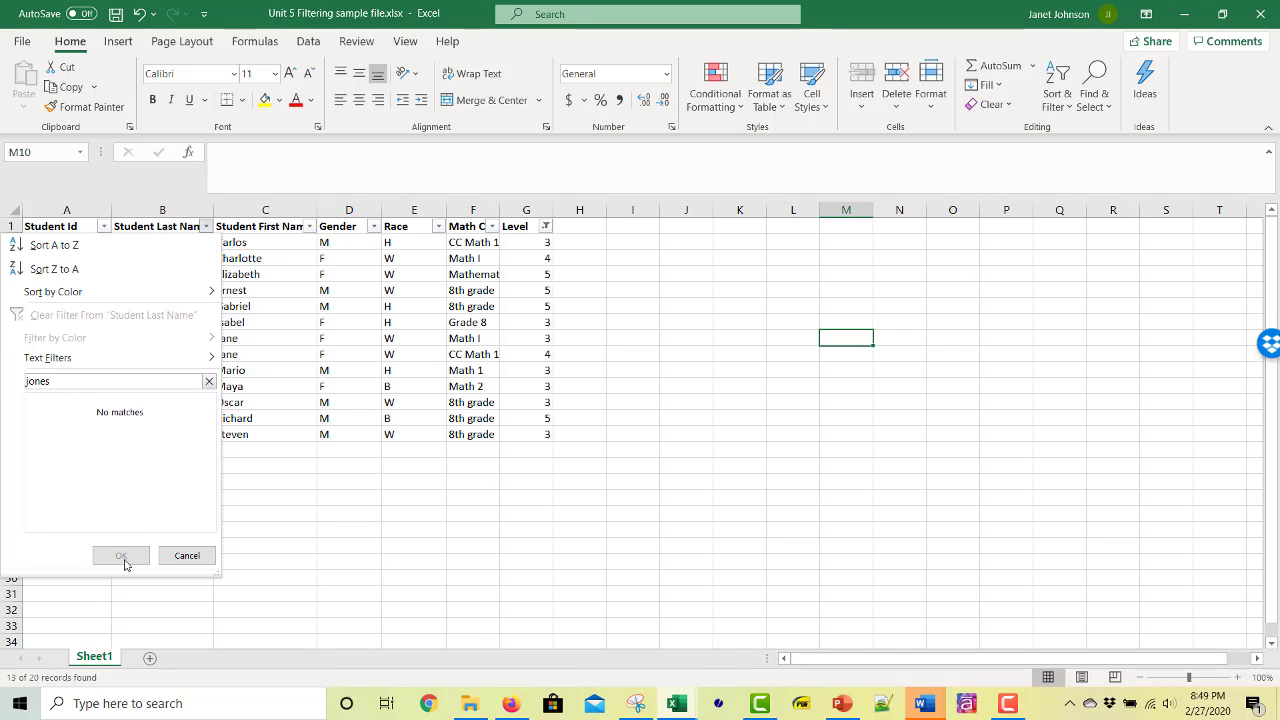
pyautogui.click(197, 566)
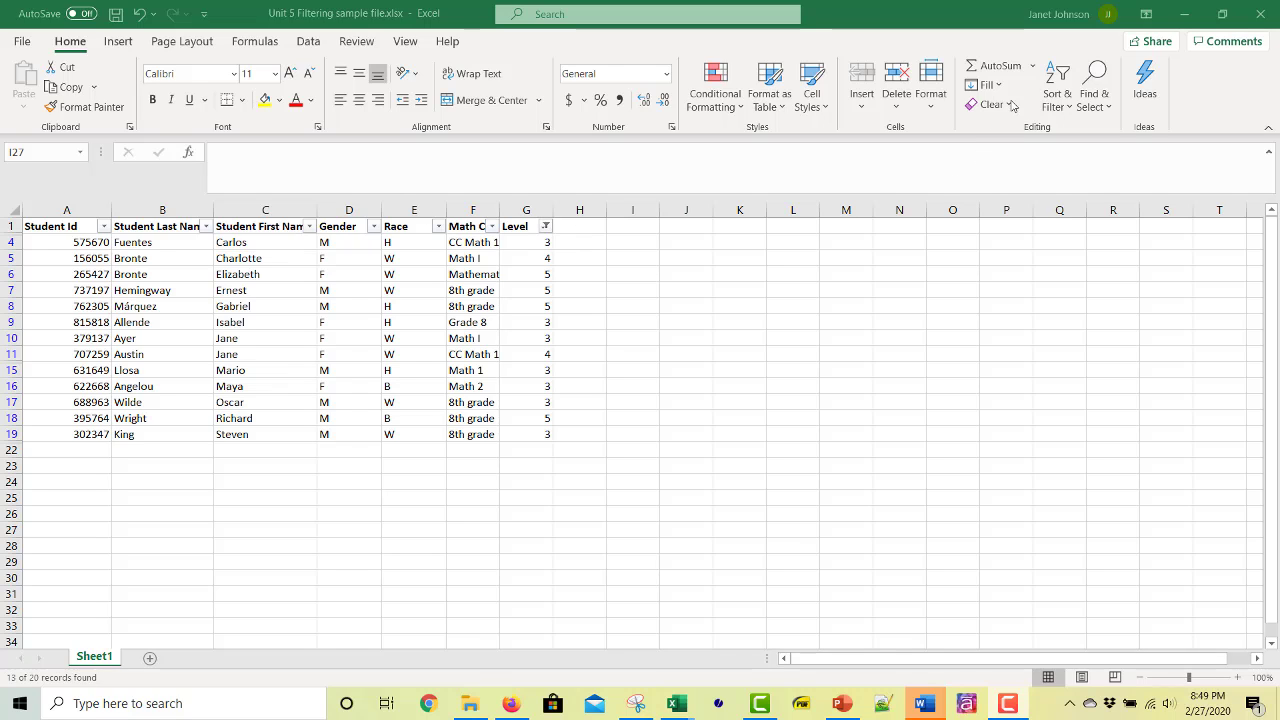
# - Clear the Level filter to bring back the full student list with filtering still turned on
pyautogui.click(1067, 107)
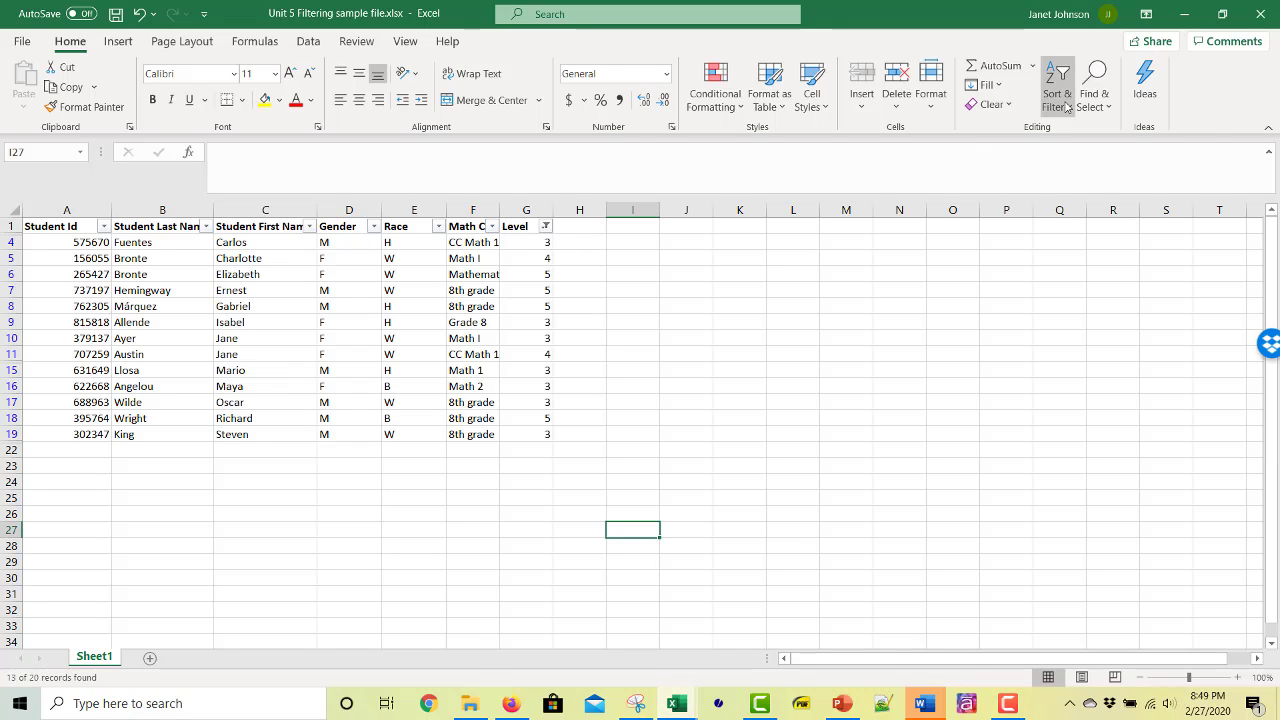
pyautogui.moveTo(939, 402); pyautogui.dragTo(899, 402)
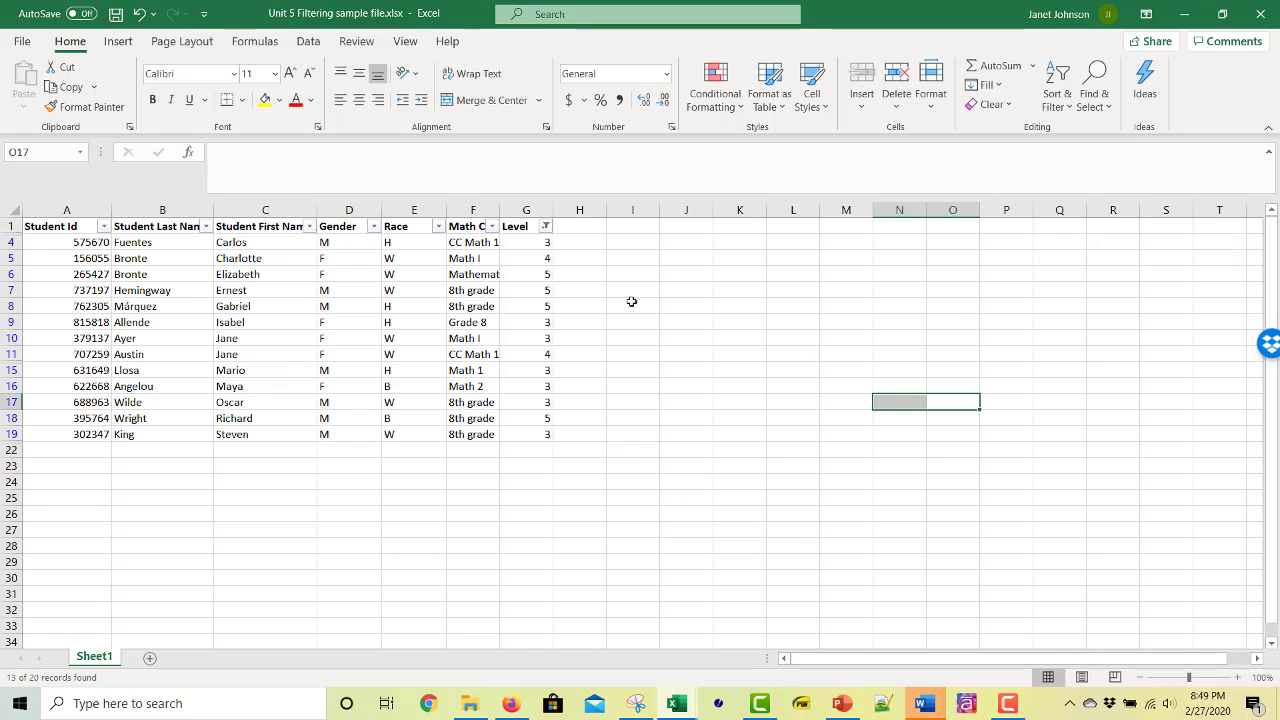
pyautogui.click(1066, 107)
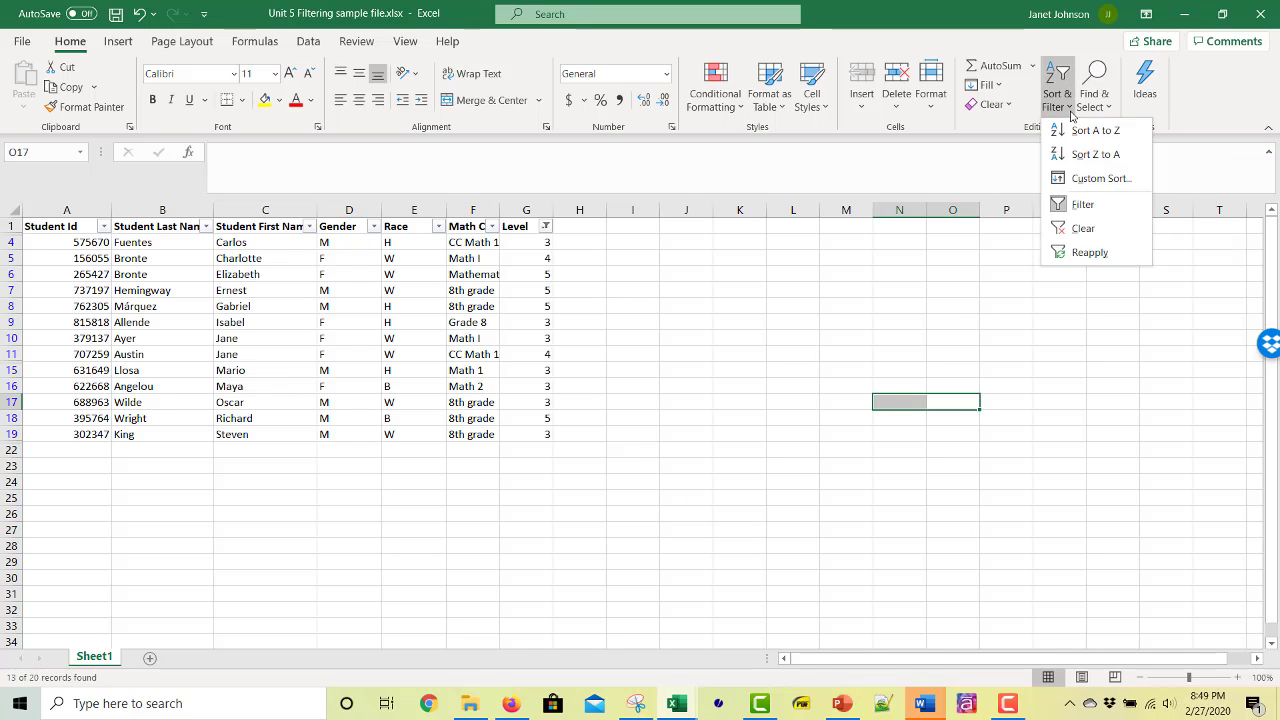
pyautogui.click(1082, 229)
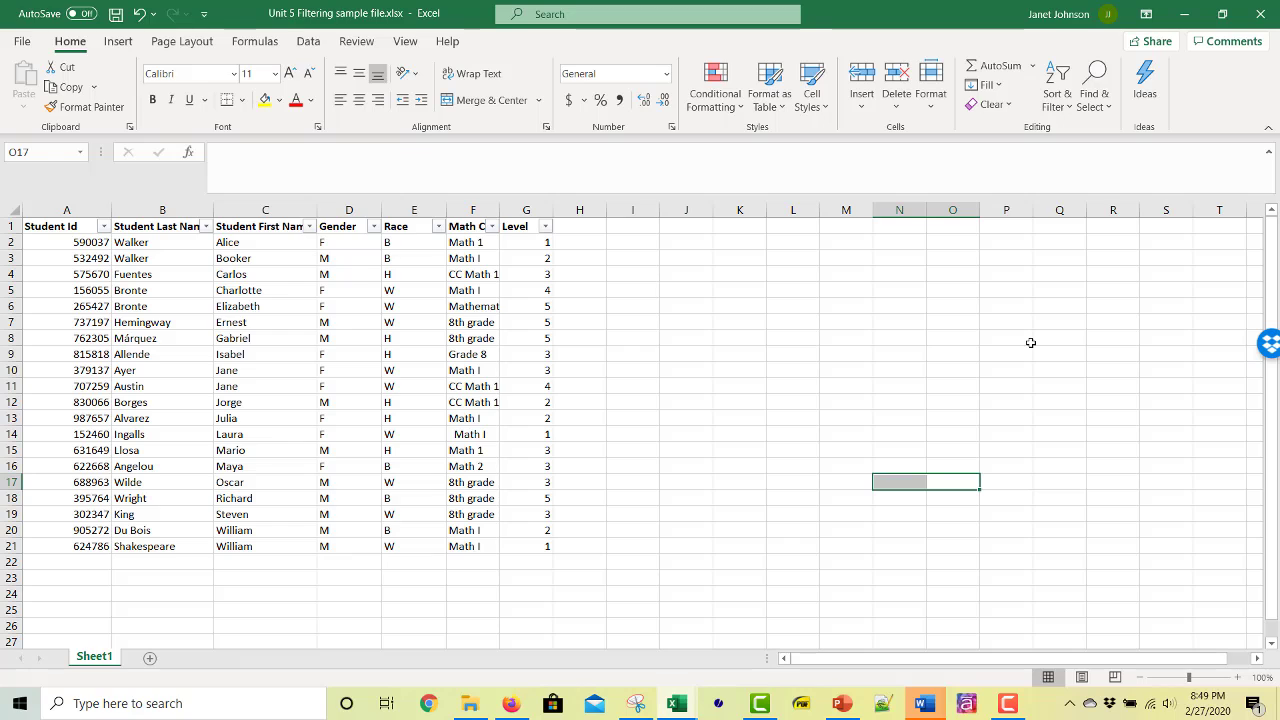
pyautogui.click(985, 342)
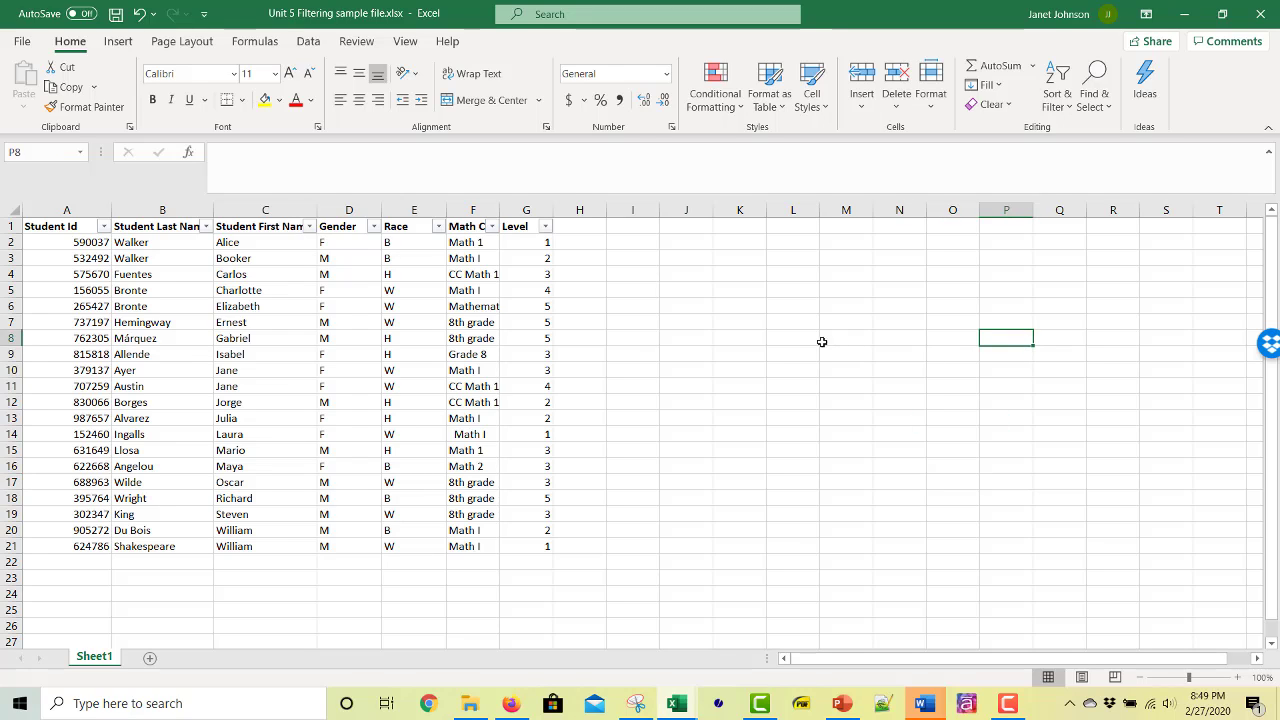
# - Examine the Math Course filter list and the column's entries for differently written names of the same course
pyautogui.click(492, 228)
pyautogui.click(492, 228)
pyautogui.click(677, 333)
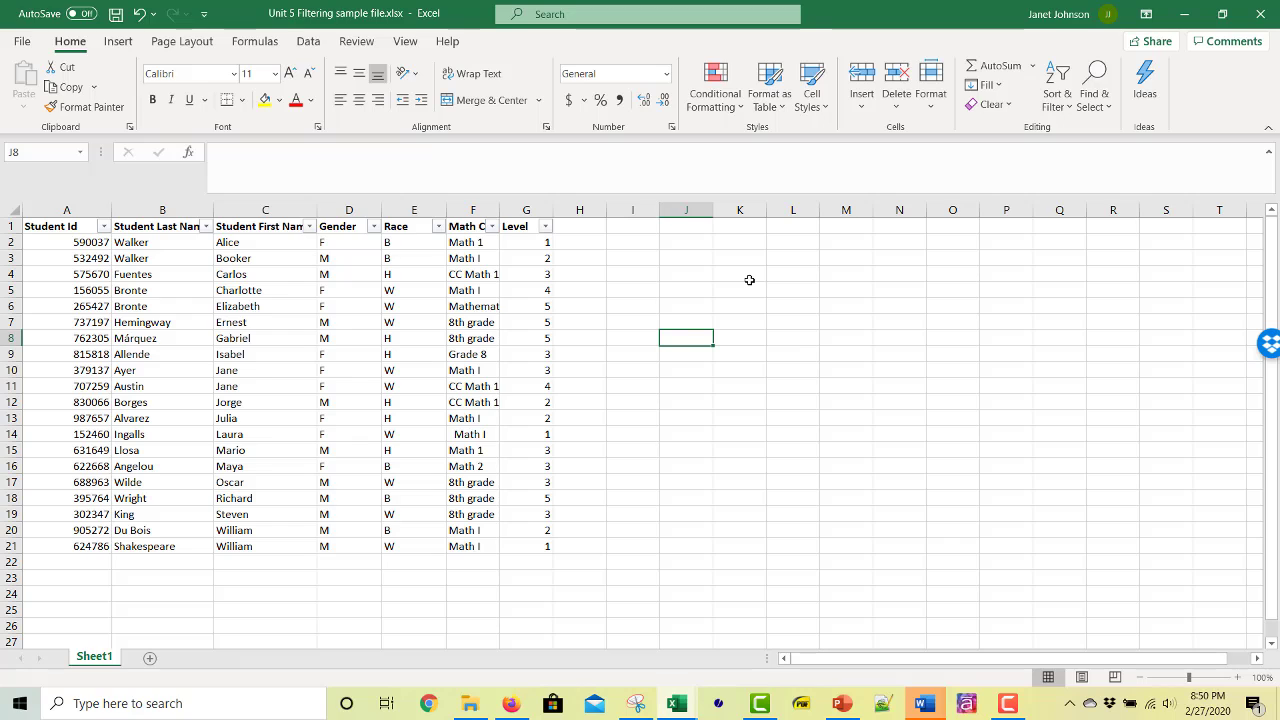
pyautogui.click(461, 226)
pyautogui.click(475, 304)
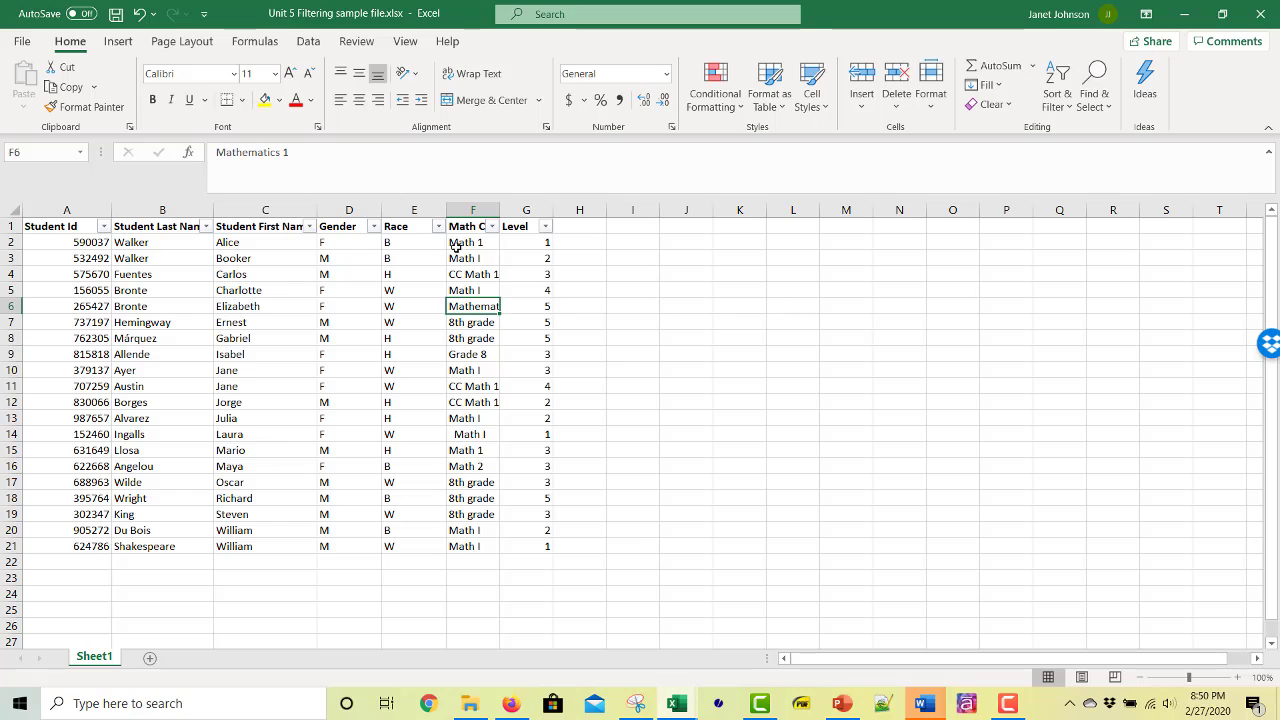
pyautogui.moveTo(457, 246); pyautogui.dragTo(530, 258)
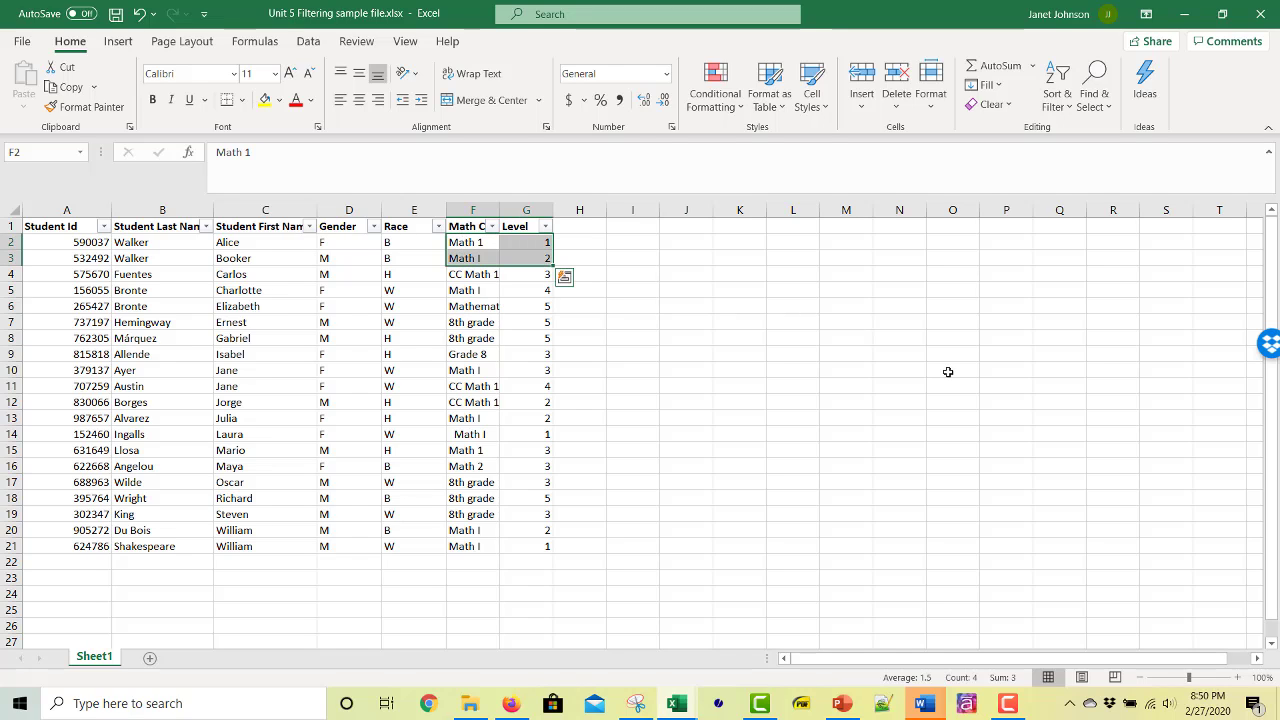
# - Compare the differently written Math 1 course names in cells F2, F3, F4 and F6 of the Math Course column
pyautogui.click(803, 404)
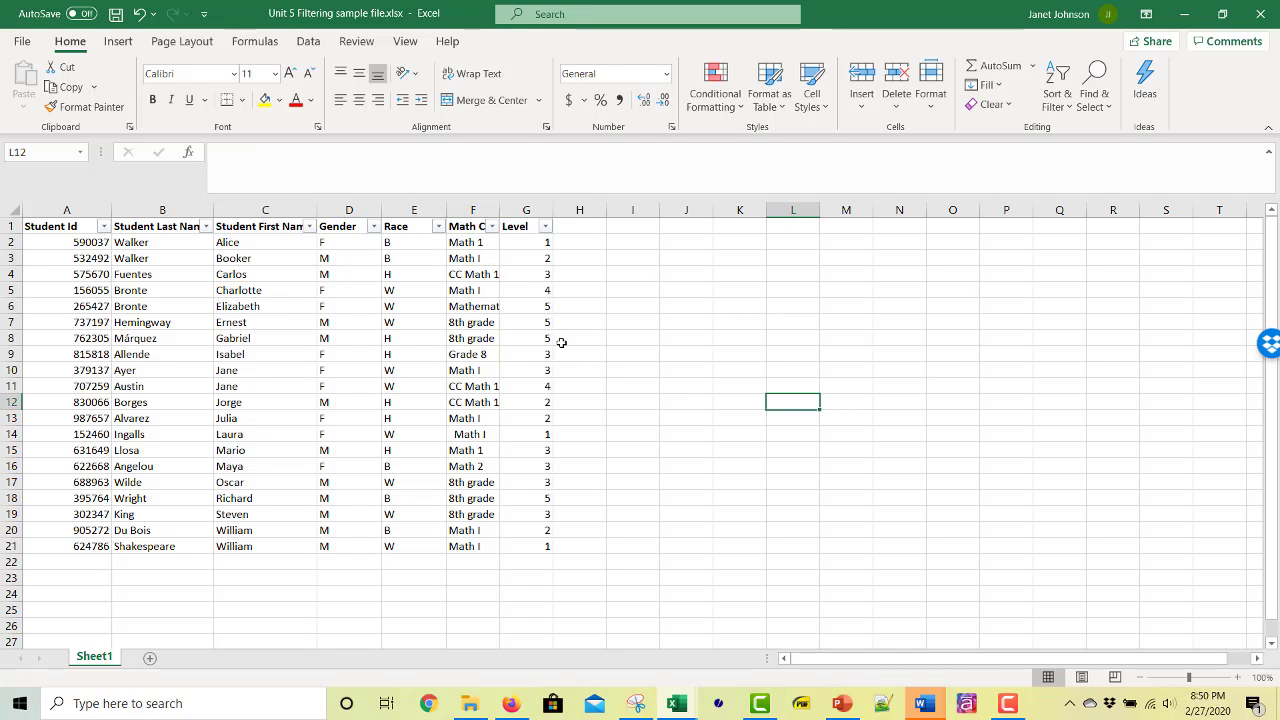
pyautogui.click(472, 244)
pyautogui.click(472, 258)
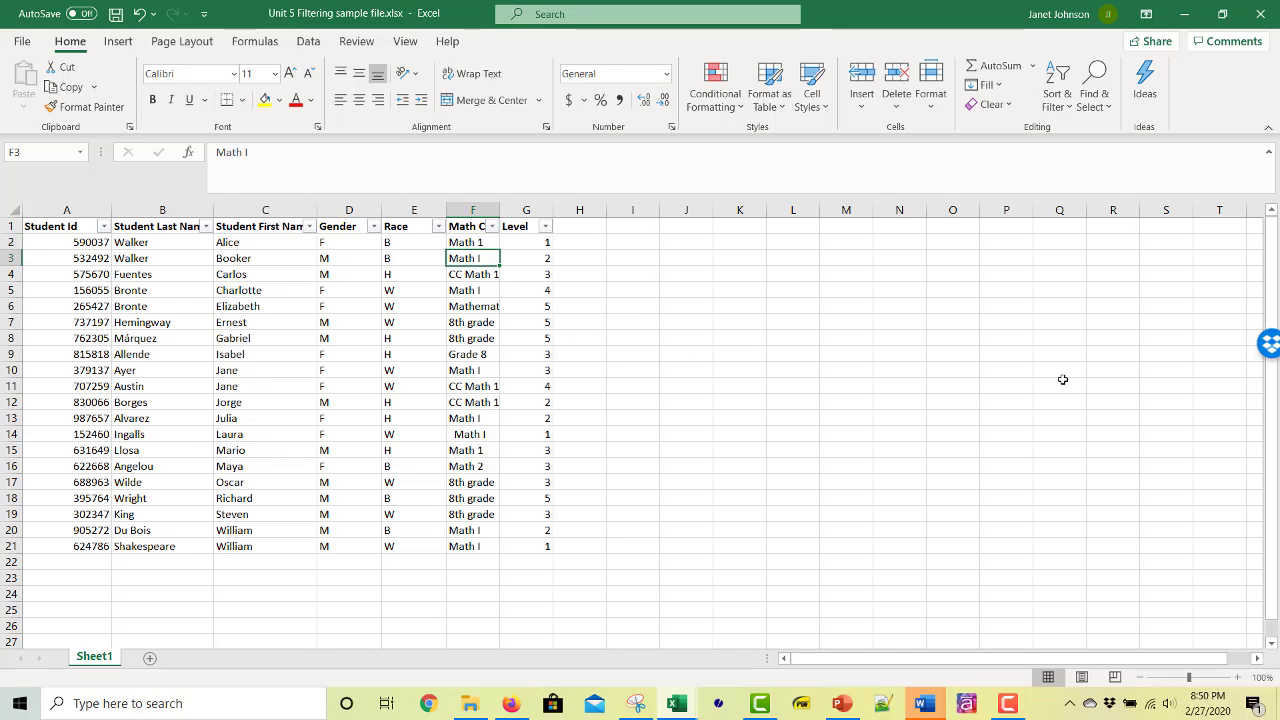
pyautogui.click(462, 273)
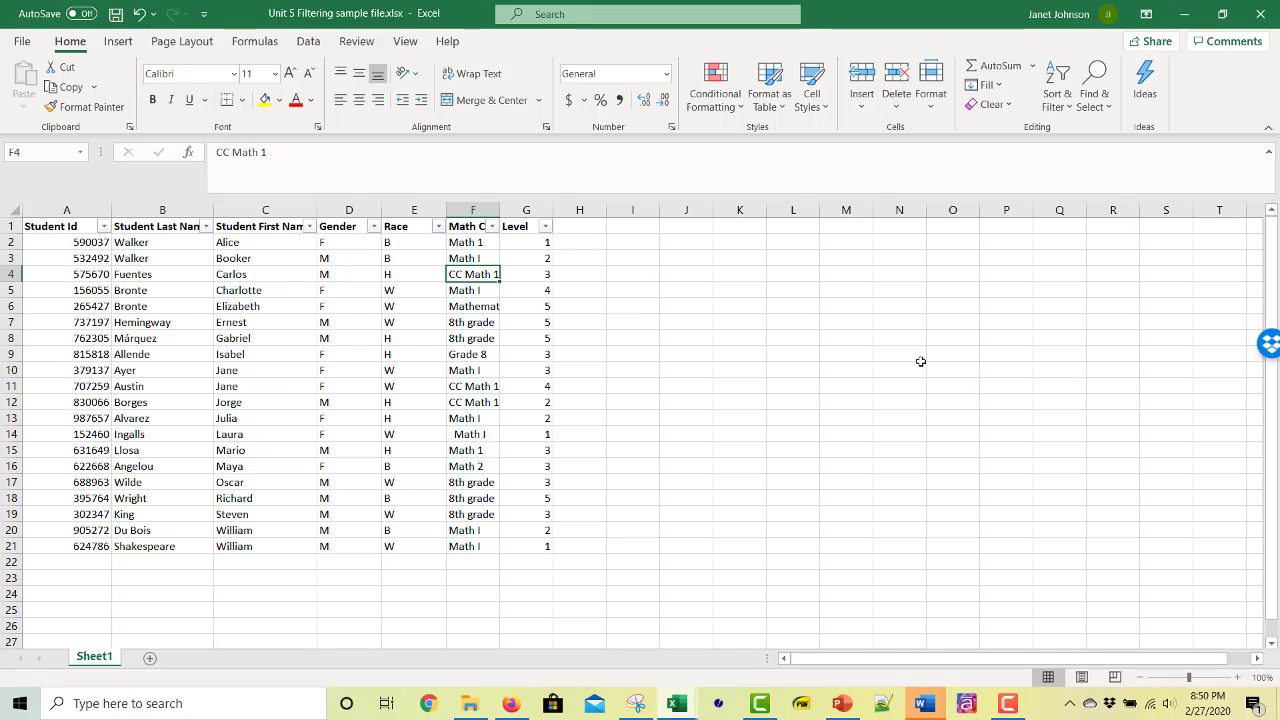
pyautogui.click(476, 306)
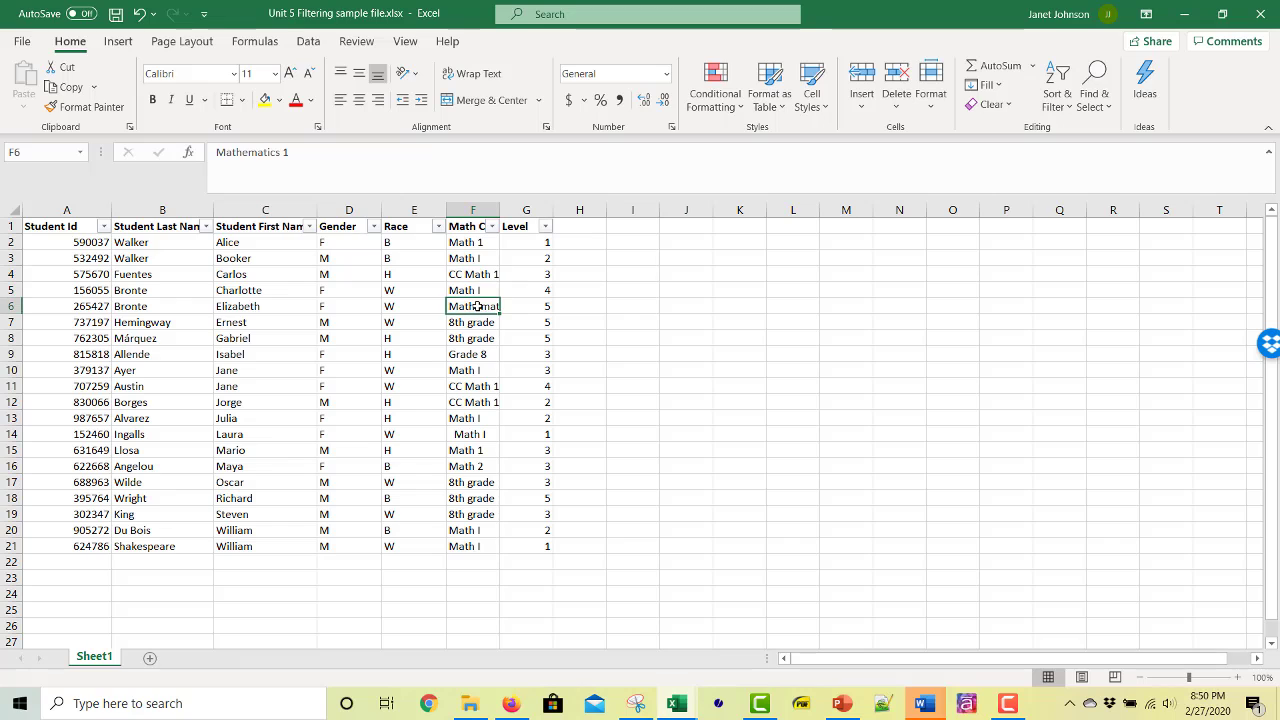
pyautogui.click(1128, 416)
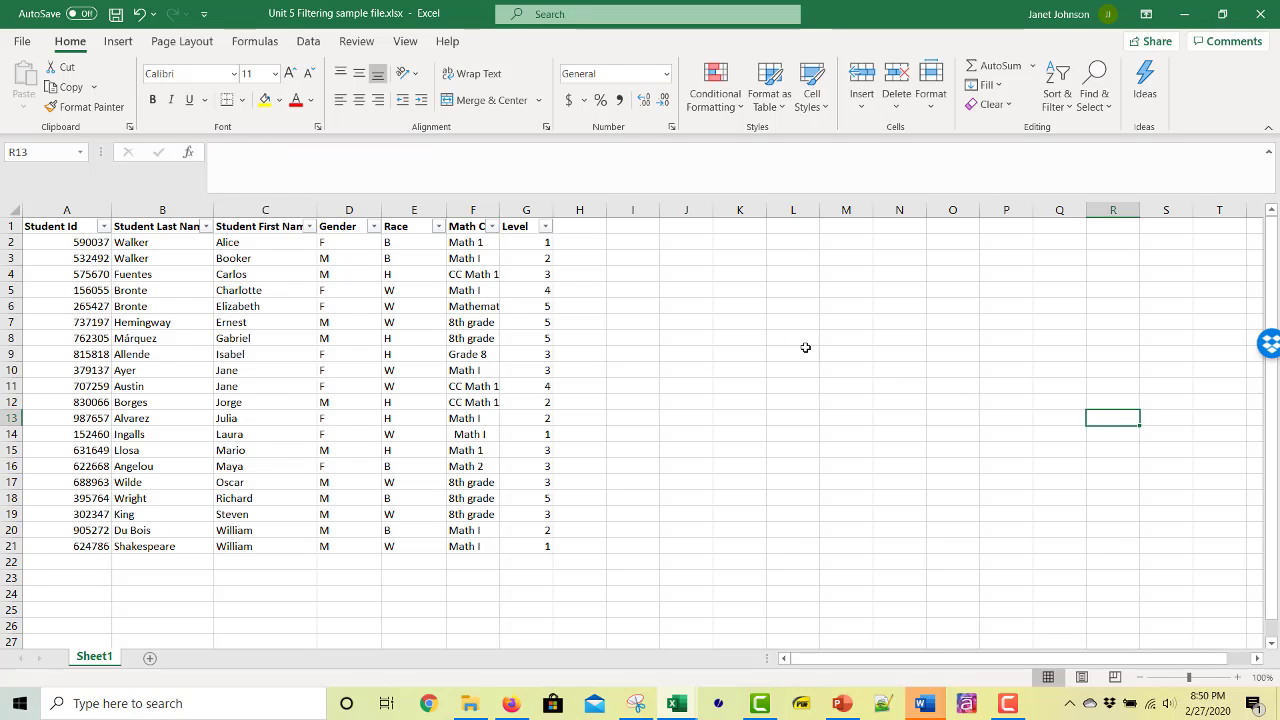
# - Filter the Math Course column to show only CC Math 1, Math 1, Math I and Mathematics 1
pyautogui.click(492, 227)
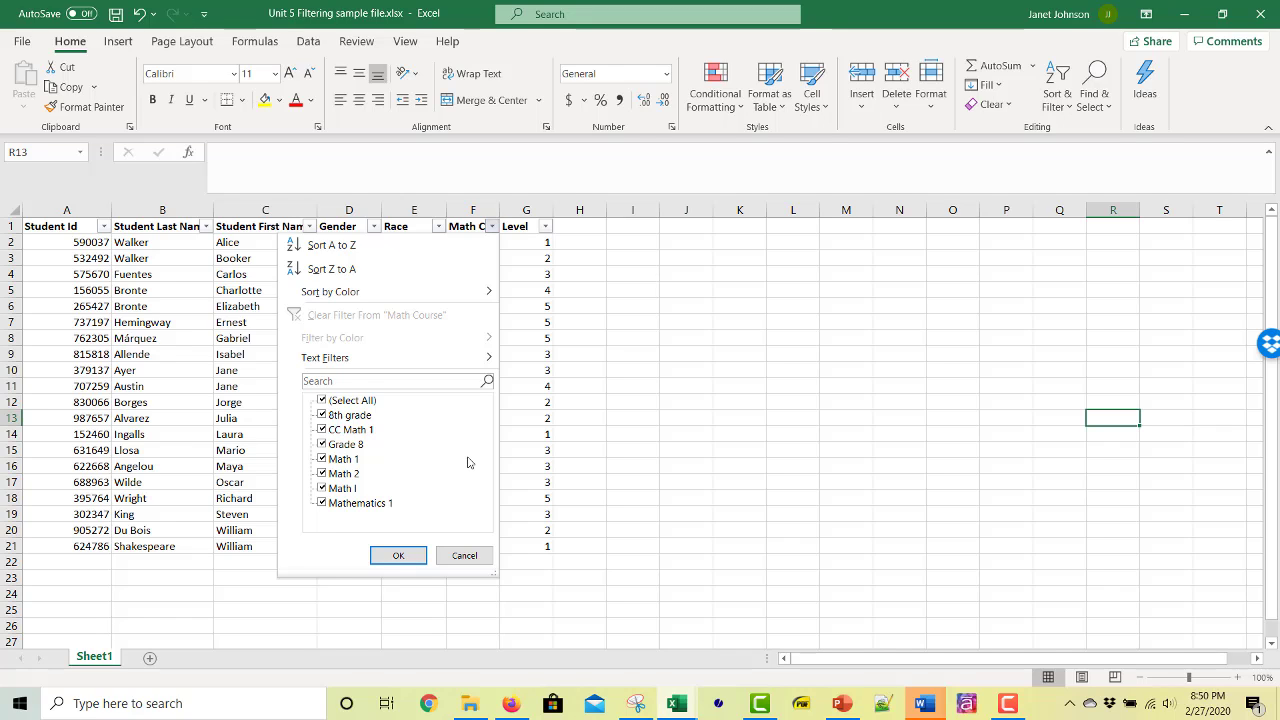
pyautogui.click(322, 401)
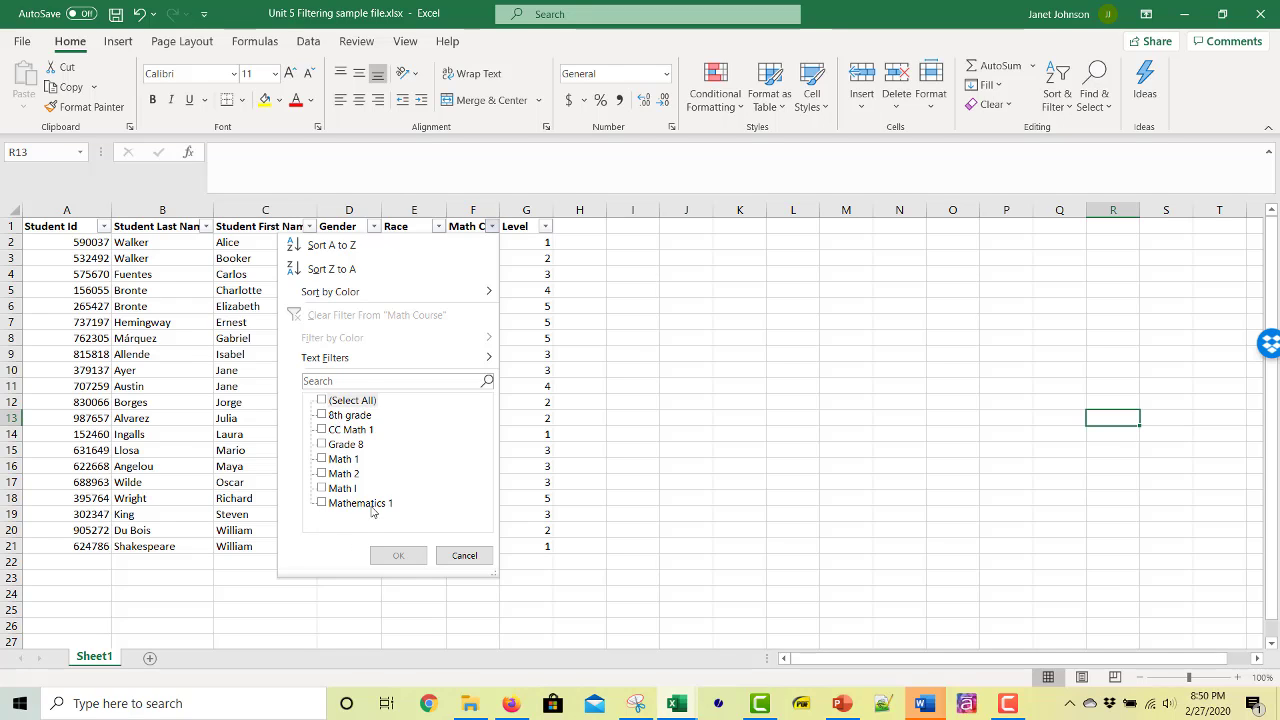
pyautogui.click(322, 503)
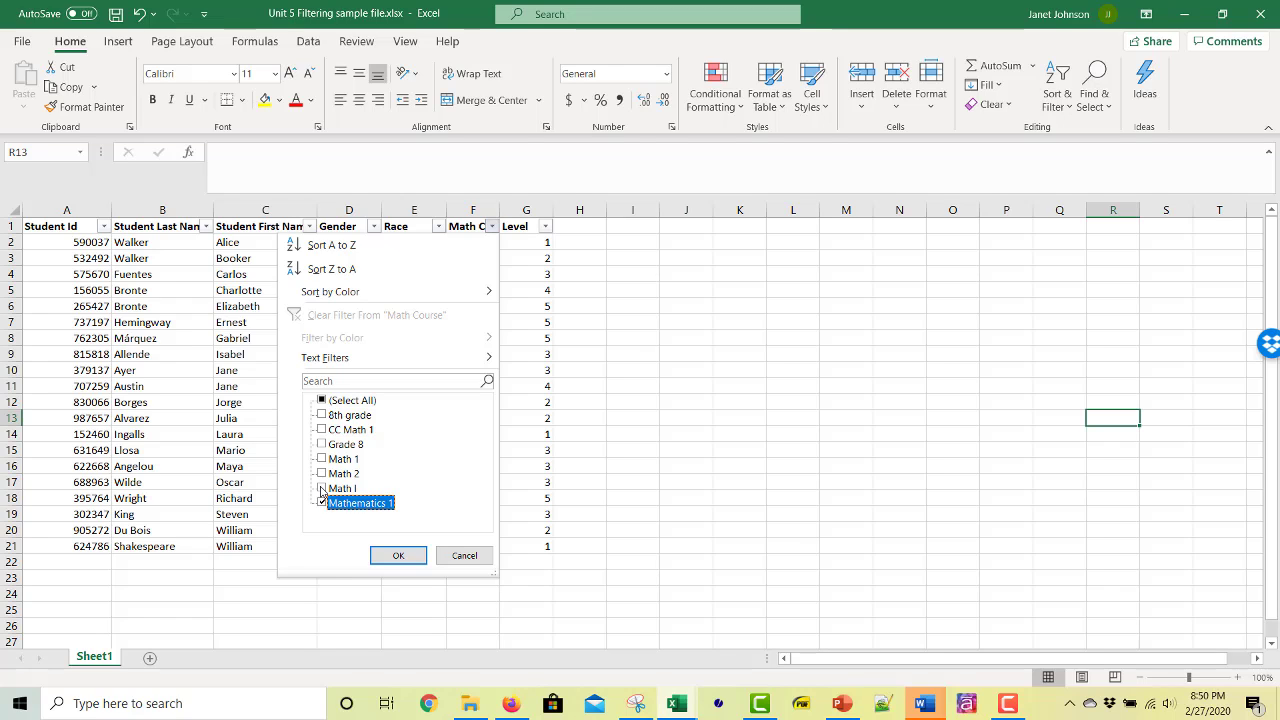
pyautogui.click(322, 488)
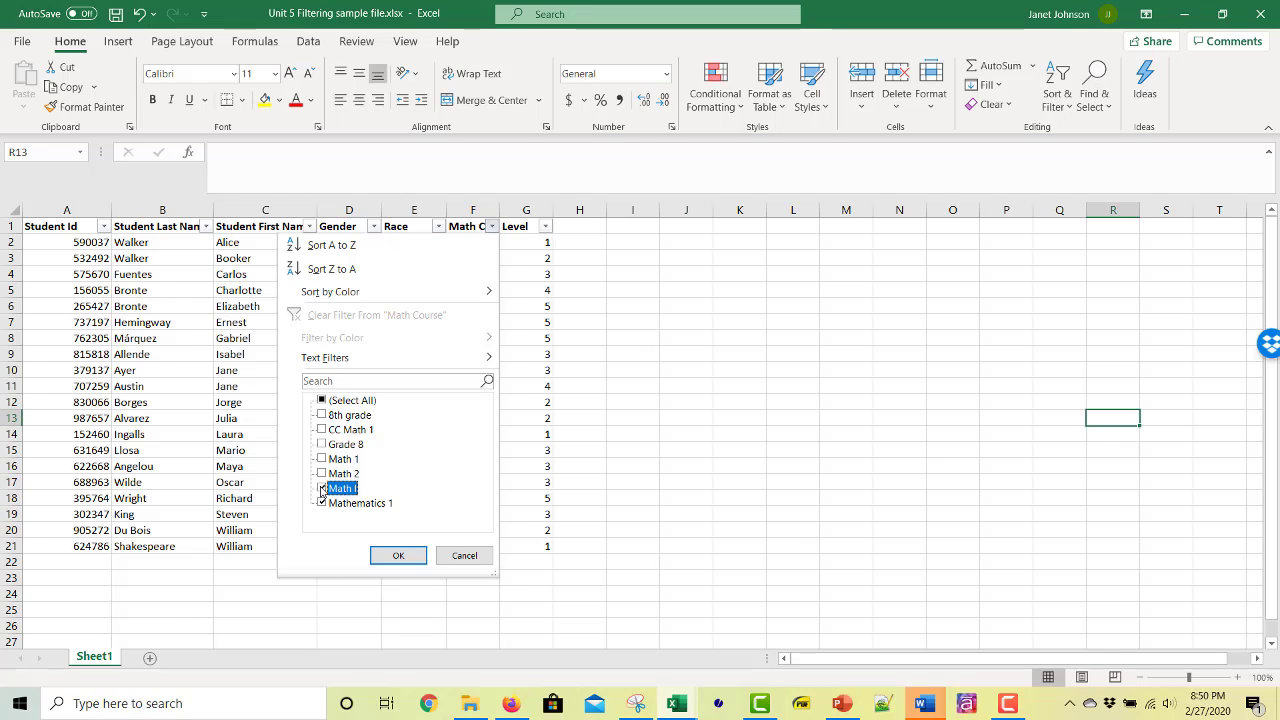
pyautogui.click(322, 459)
pyautogui.click(322, 429)
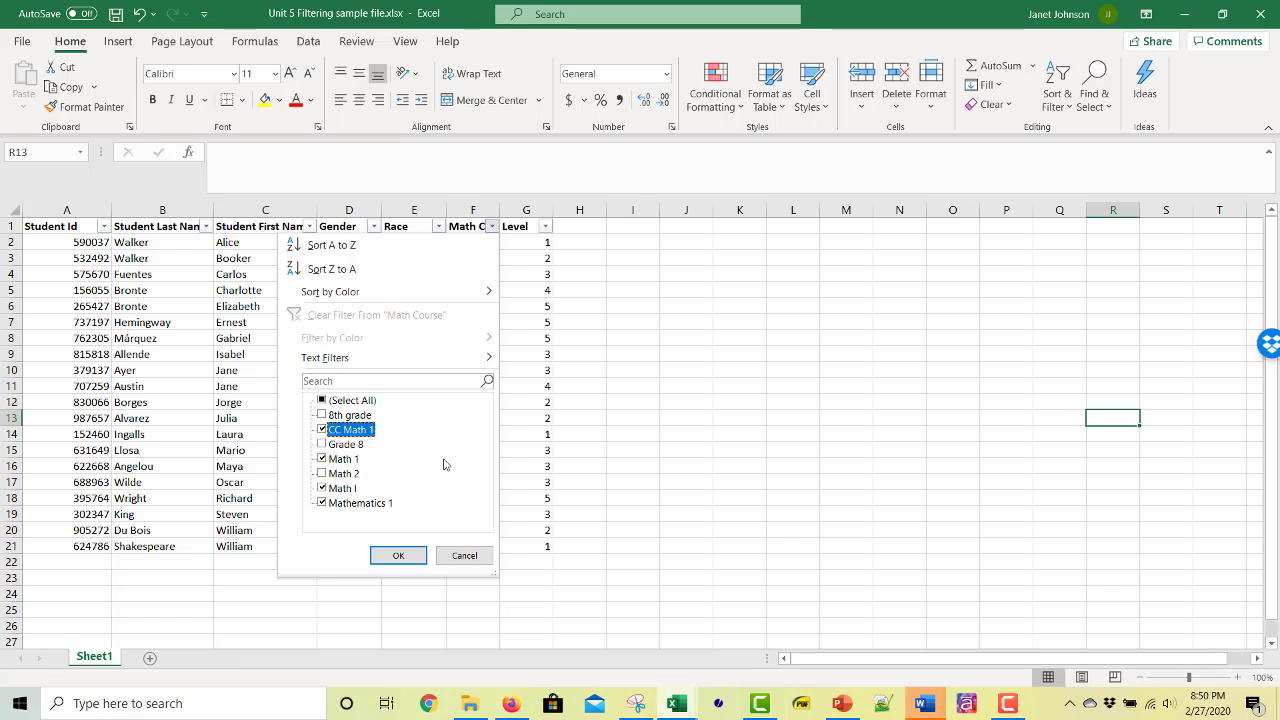
pyautogui.click(400, 556)
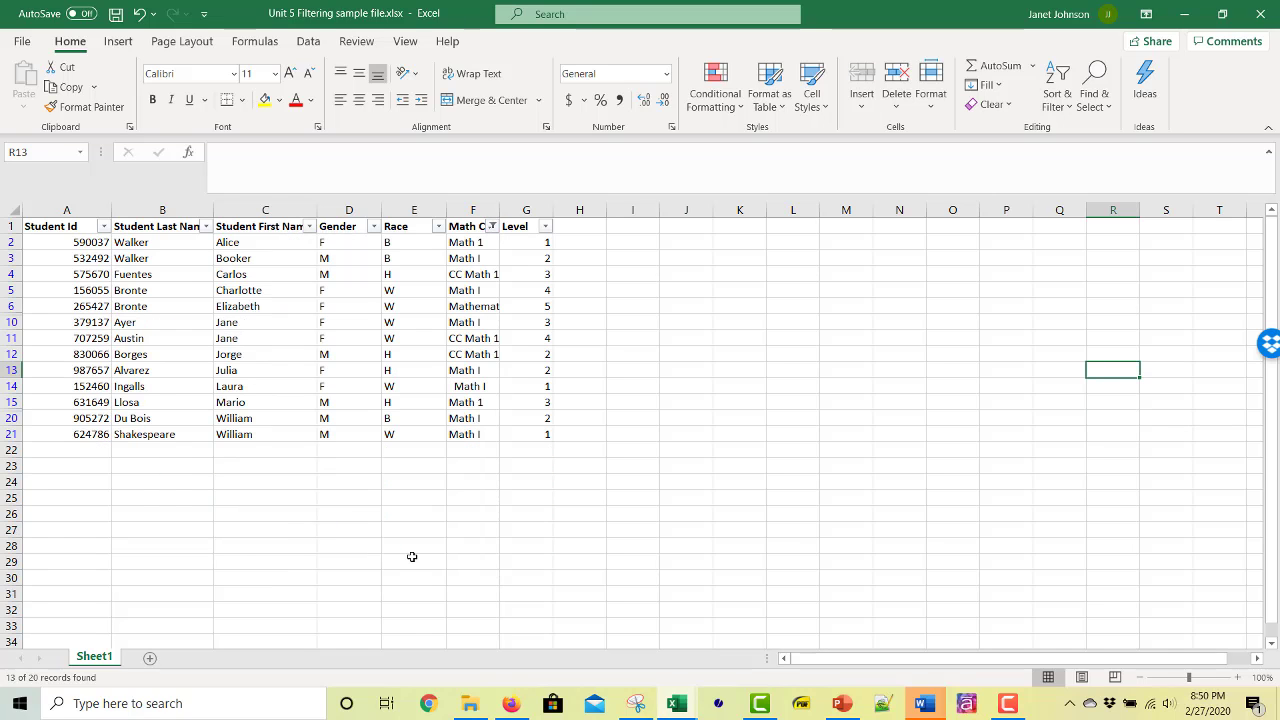
# - Enter Math 1 in cell H2 and fill it down beside all the filtered rows to row 21
pyautogui.click(583, 241)
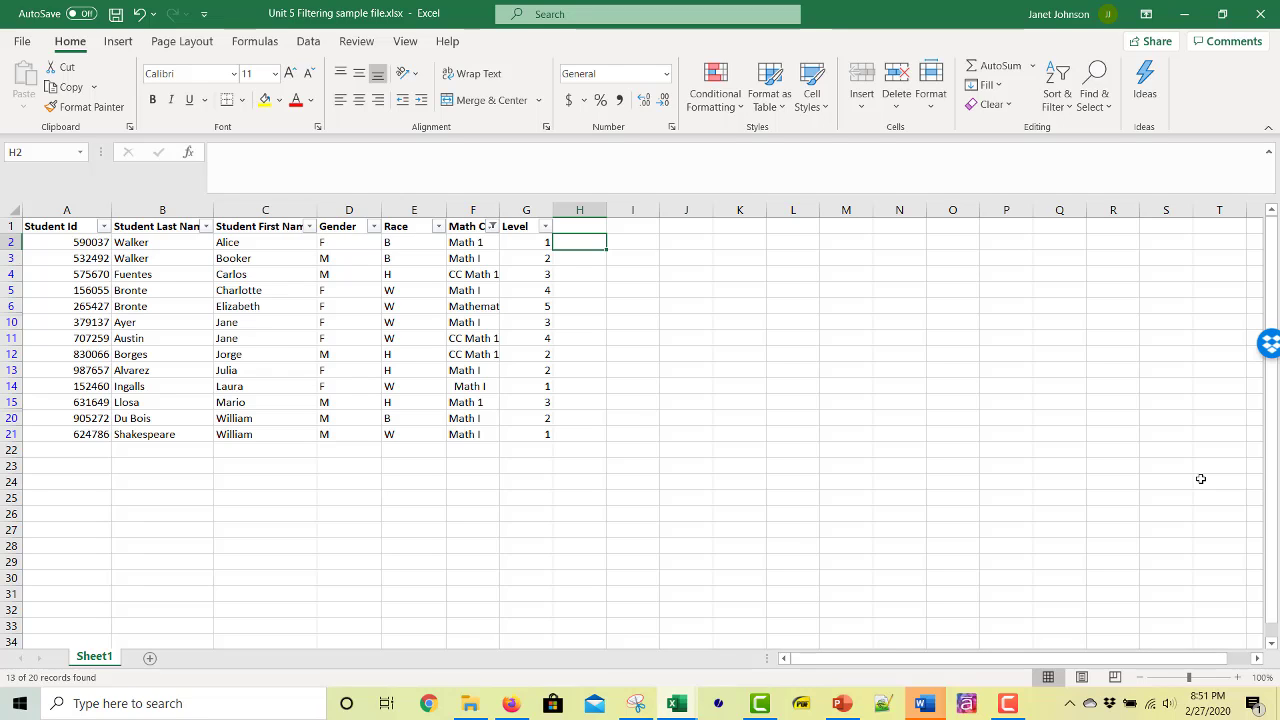
pyautogui.write('Math 1')
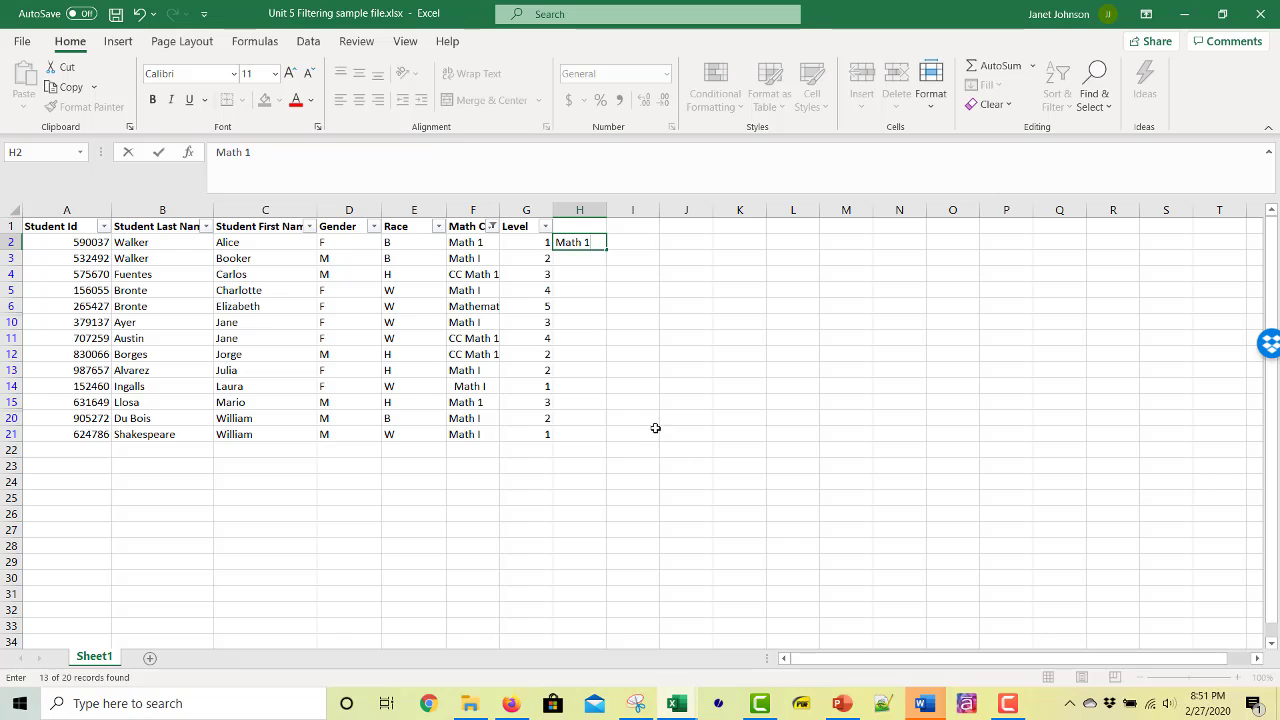
pyautogui.click(645, 428)
pyautogui.click(591, 247)
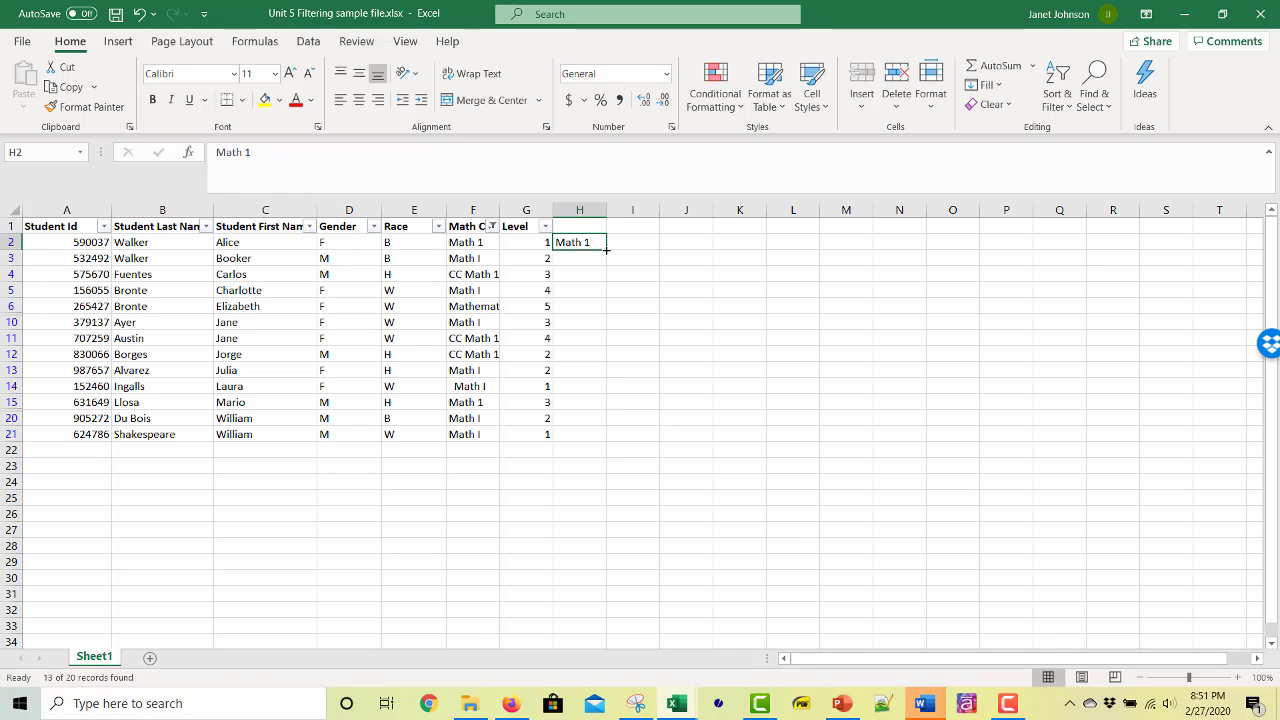
pyautogui.moveTo(606, 250); pyautogui.dragTo(603, 446)
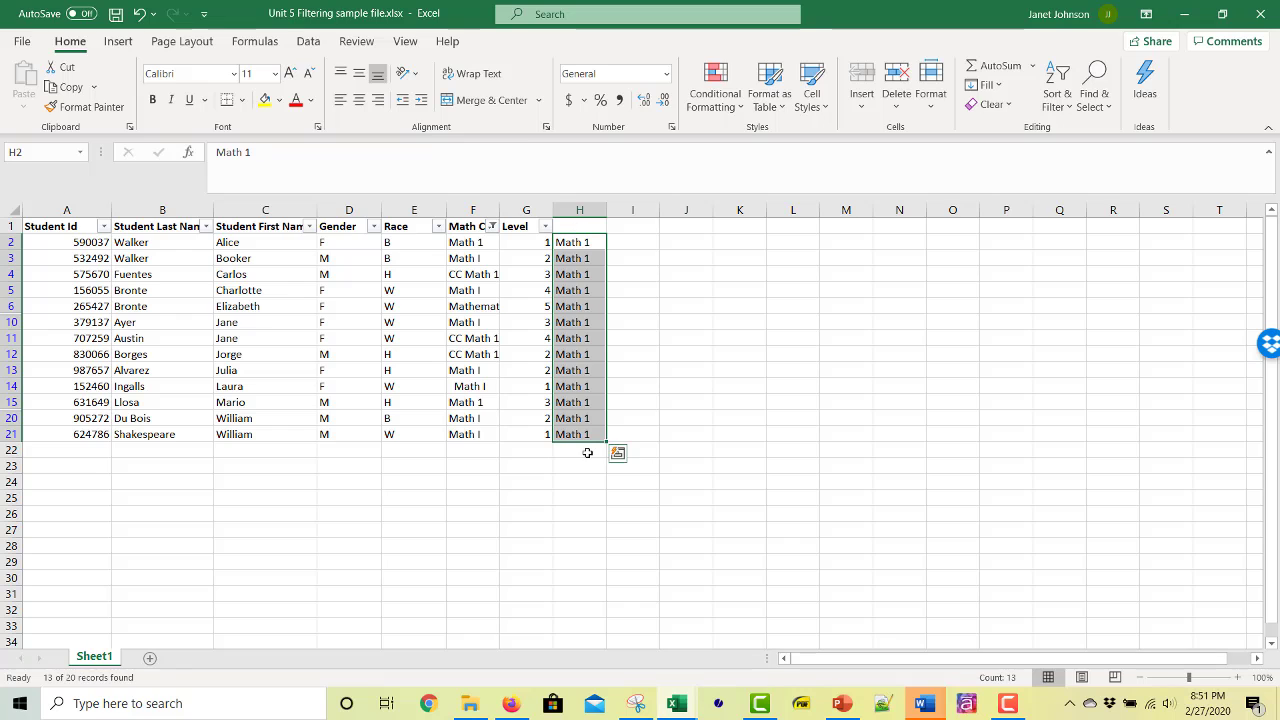
pyautogui.click(738, 450)
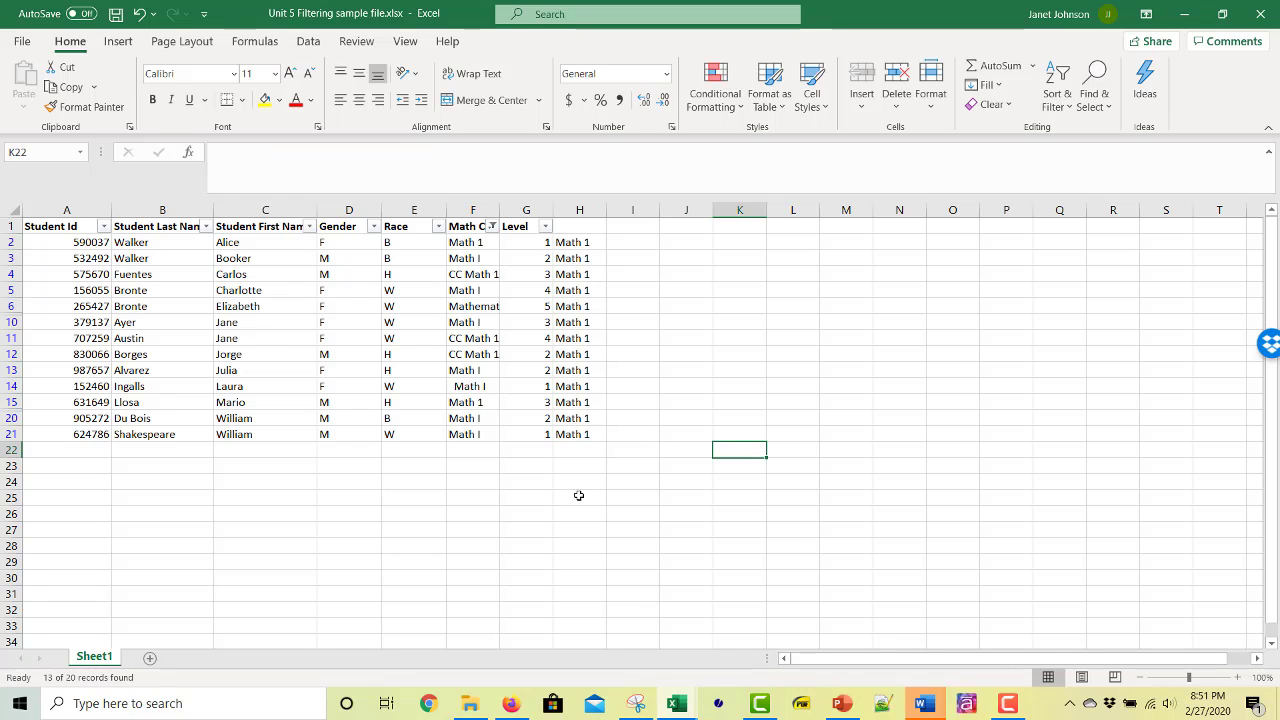
# - Change the Math Course filter to show only 8th grade and Grade 8
pyautogui.click(491, 226)
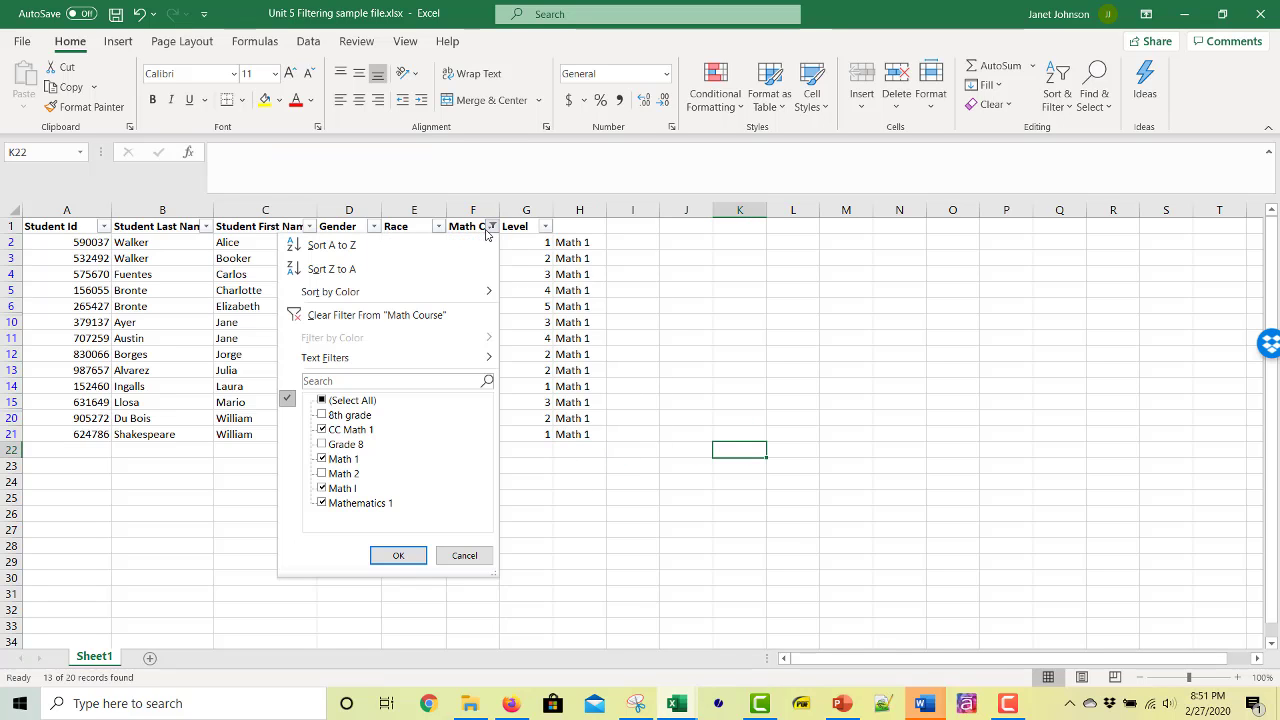
pyautogui.click(323, 401)
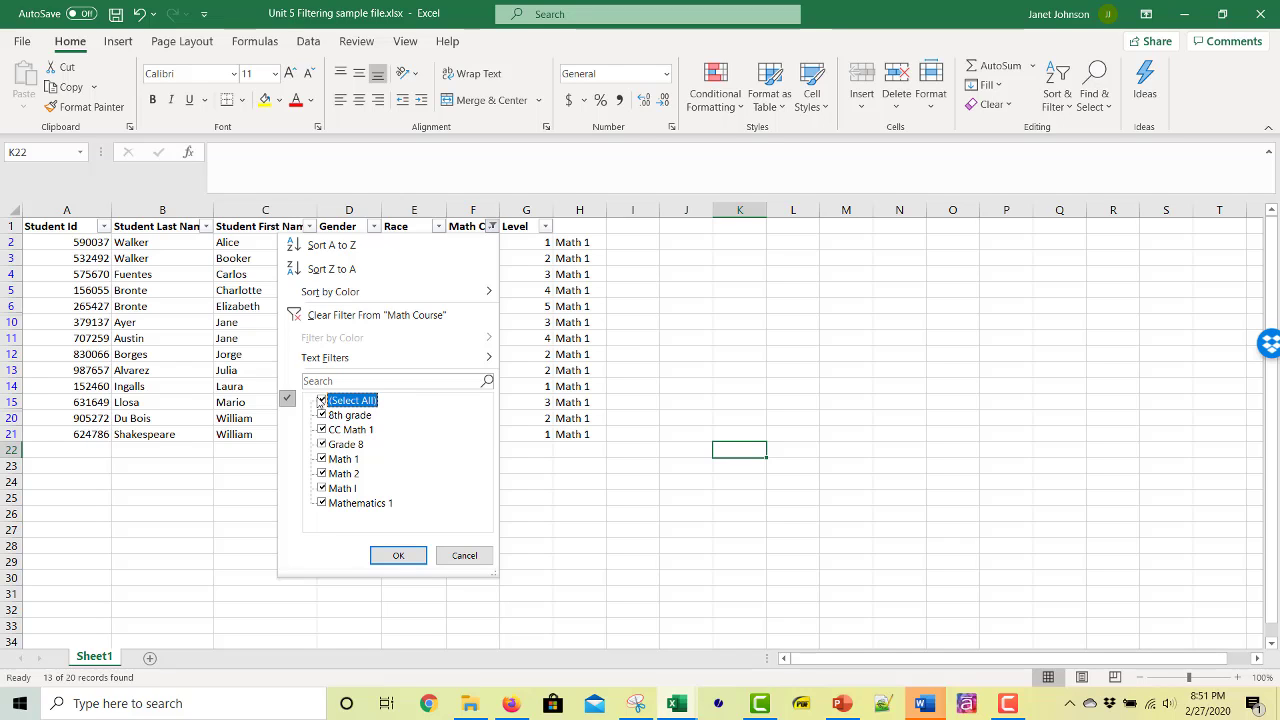
pyautogui.click(323, 415)
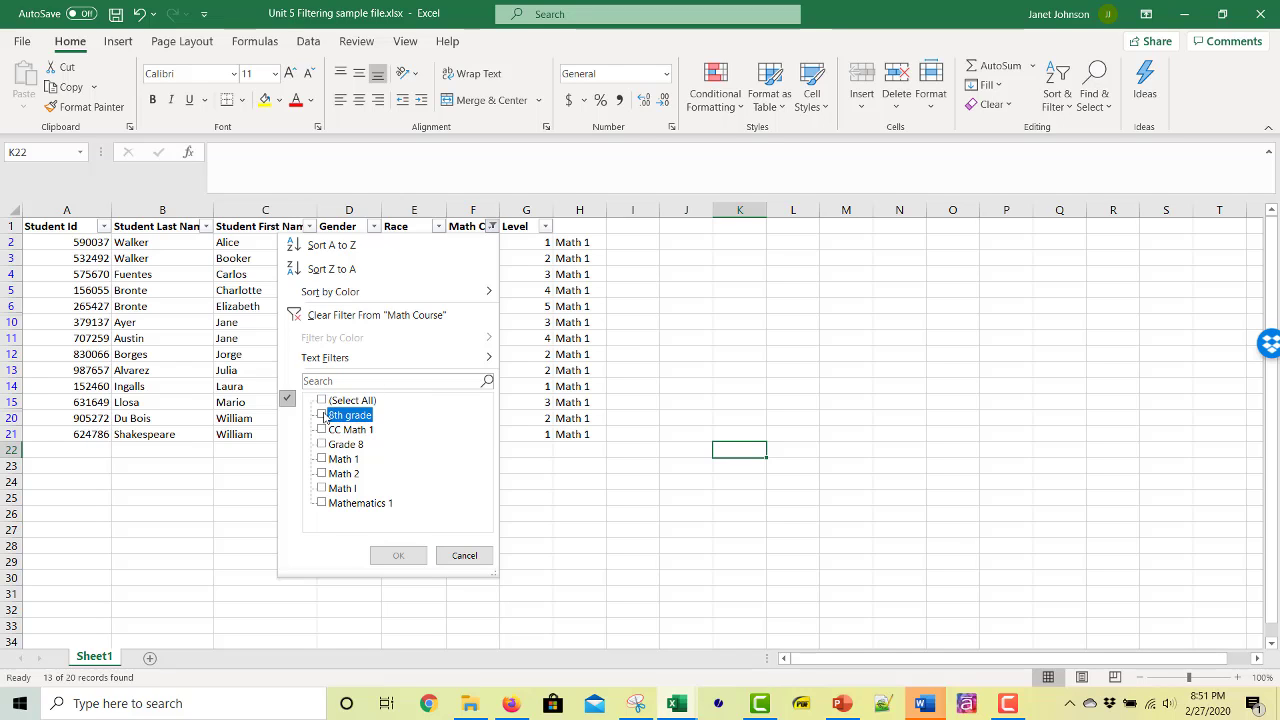
pyautogui.click(347, 446)
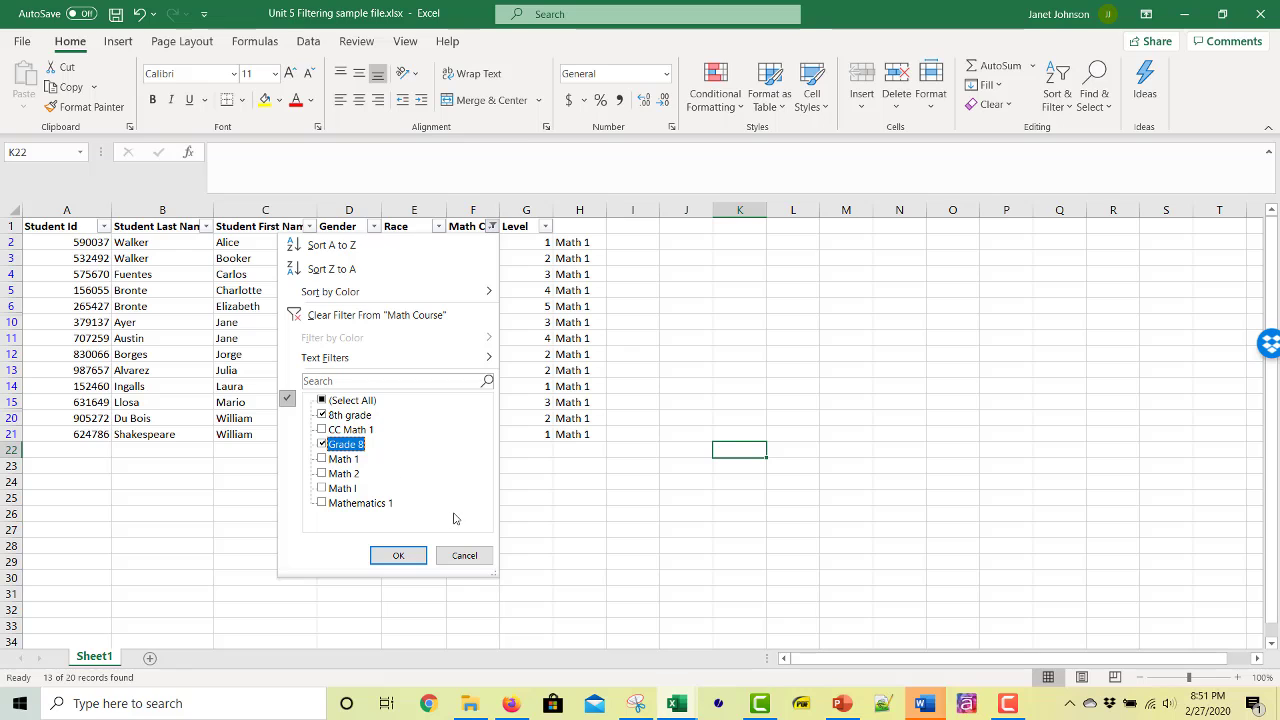
pyautogui.click(398, 557)
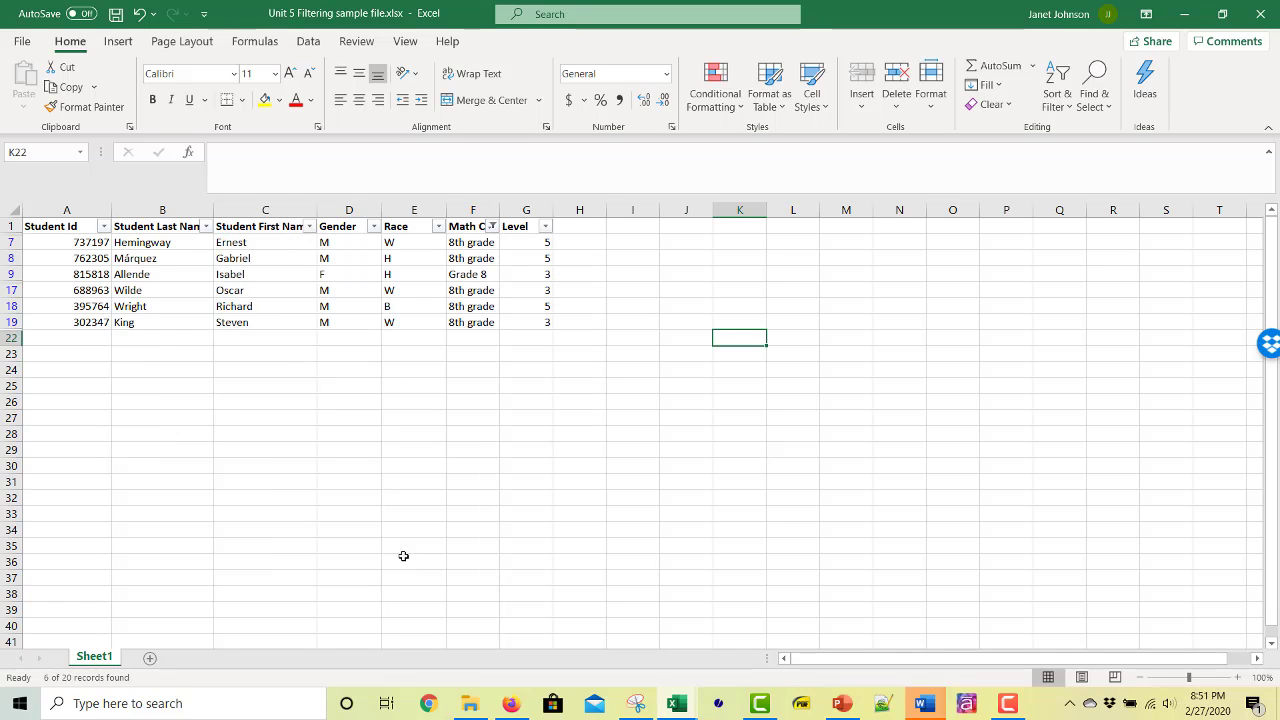
# - Enter Grade 8 in cell H7 and fill it down beside all the filtered rows to row 19
pyautogui.click(577, 243)
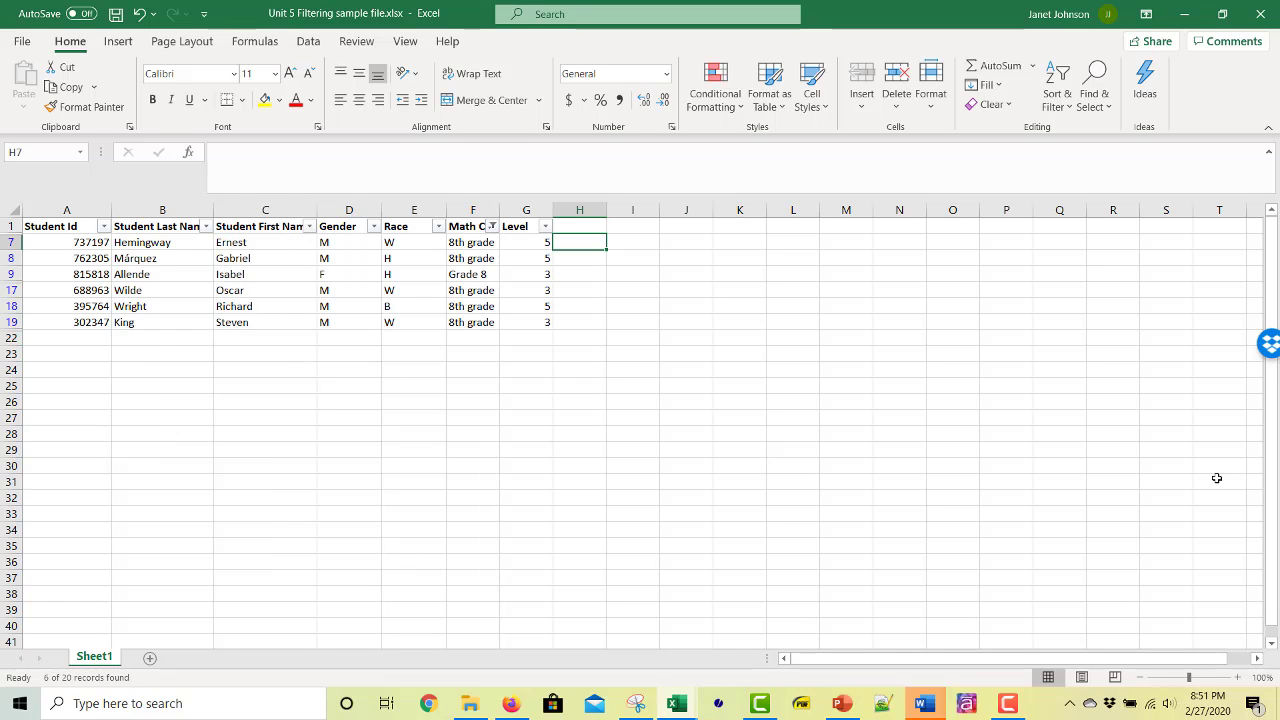
pyautogui.write('Grade')
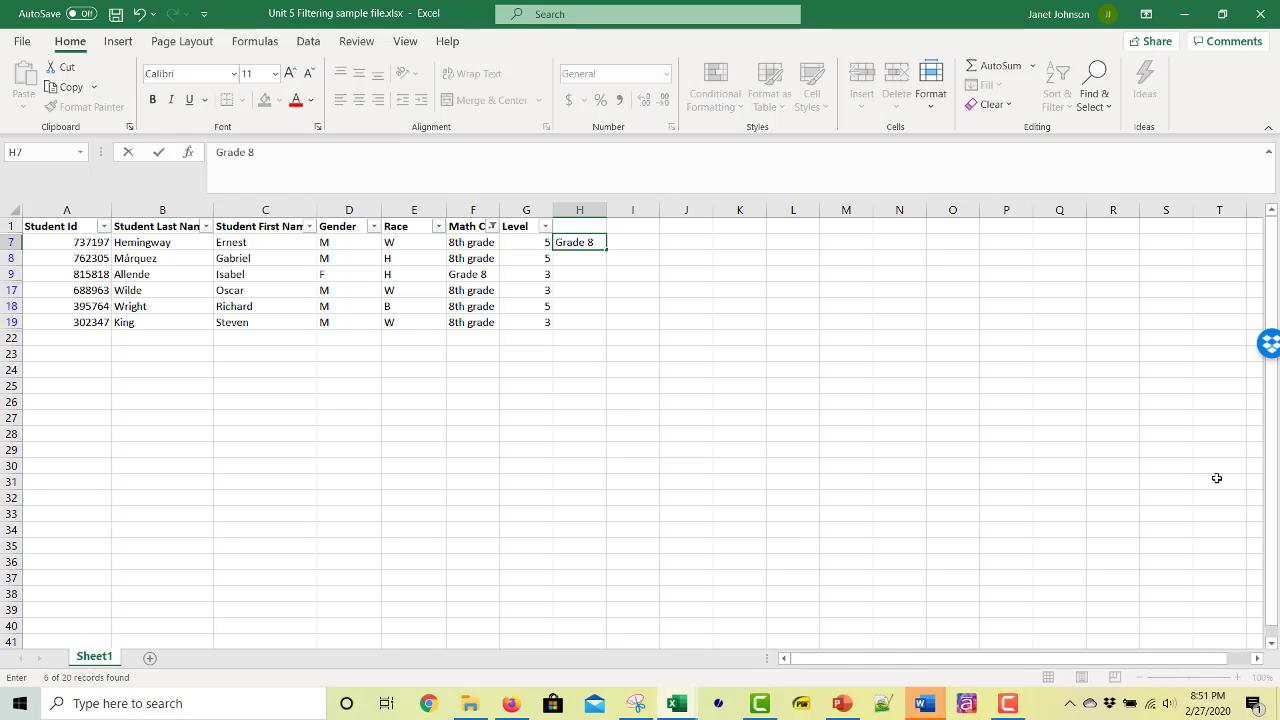
pyautogui.write(' 8')
pyautogui.press('Return')
pyautogui.click(575, 243)
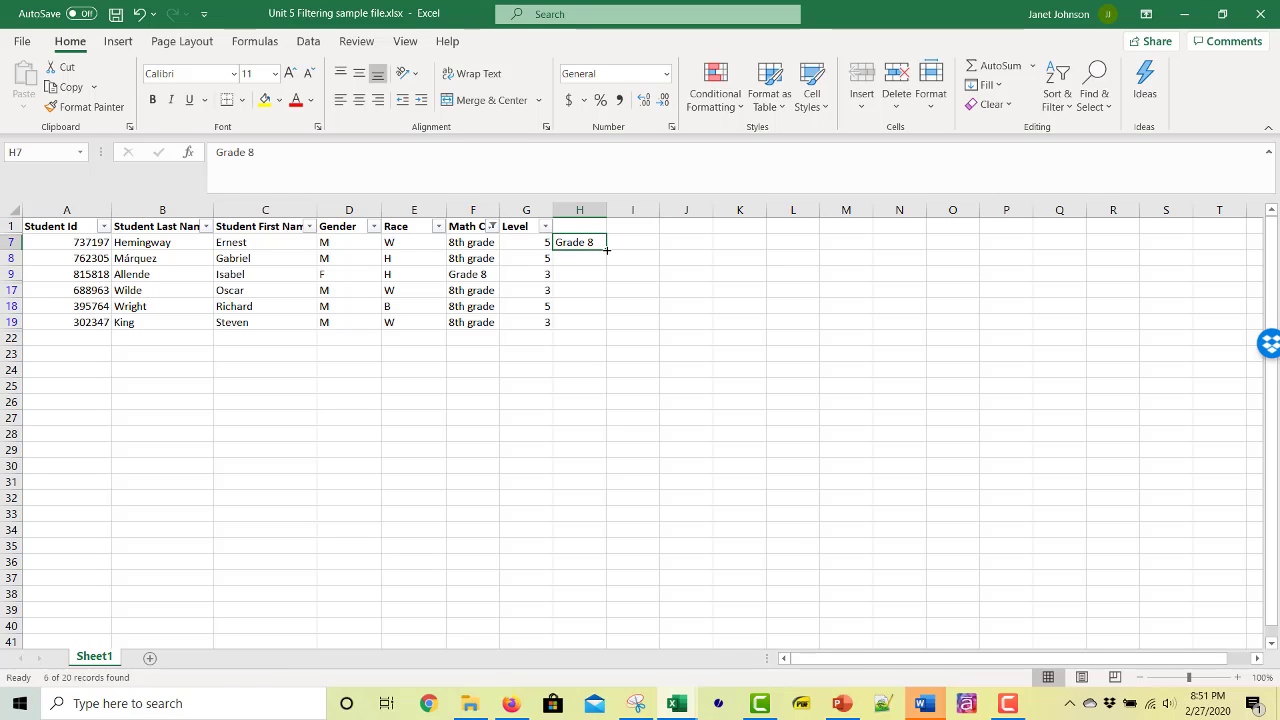
pyautogui.moveTo(606, 250); pyautogui.dragTo(620, 330)
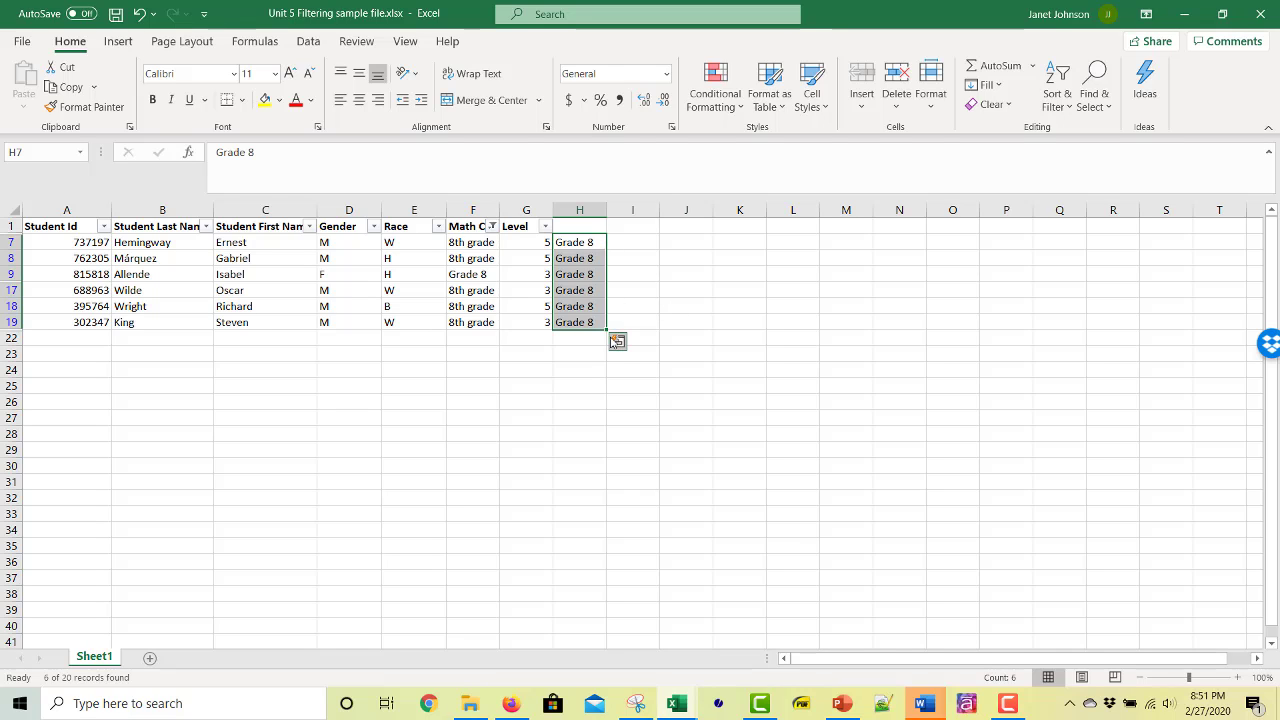
pyautogui.click(690, 402)
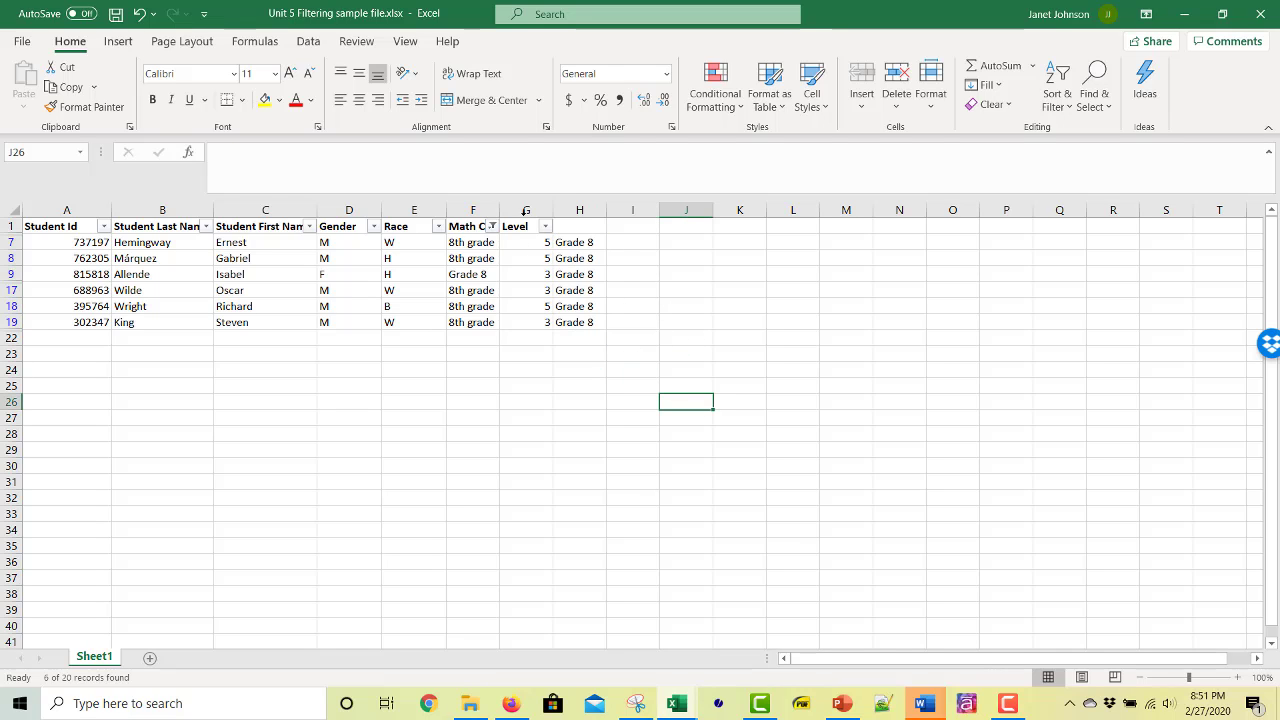
# - Clear the Math Course filter and enter Math 2 in the remaining blank cell H16
pyautogui.click(1069, 108)
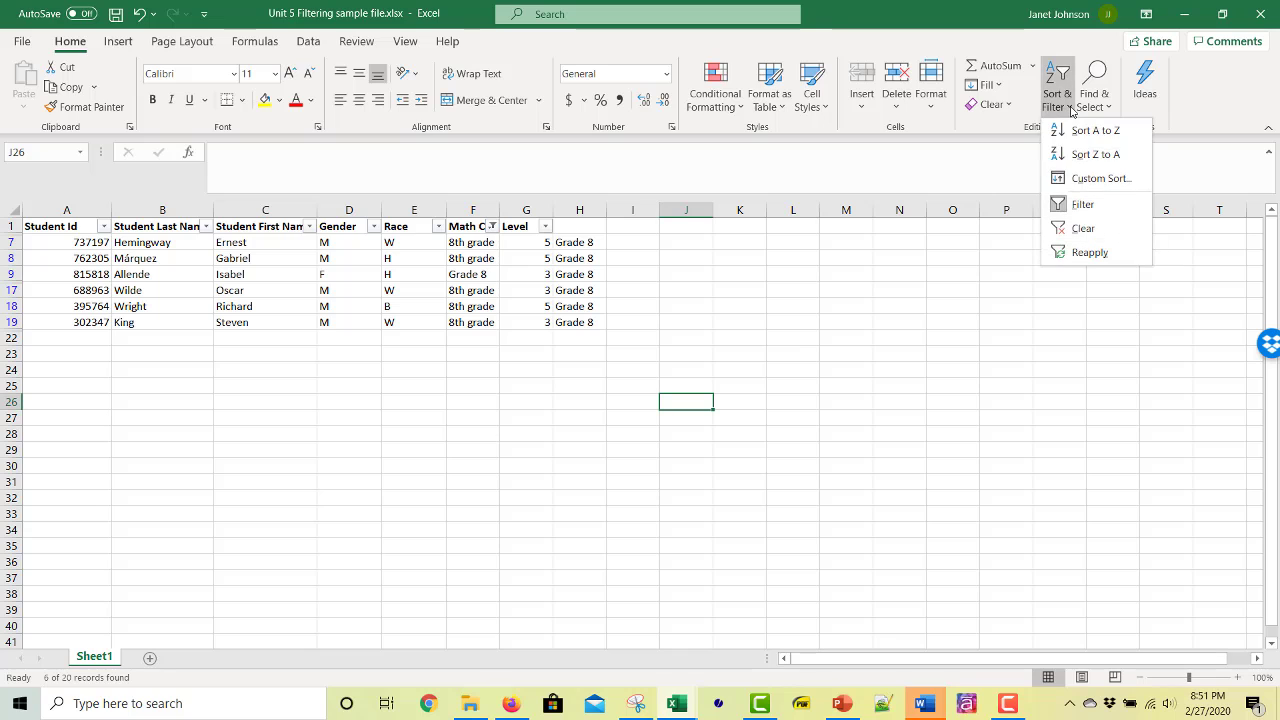
pyautogui.click(1105, 233)
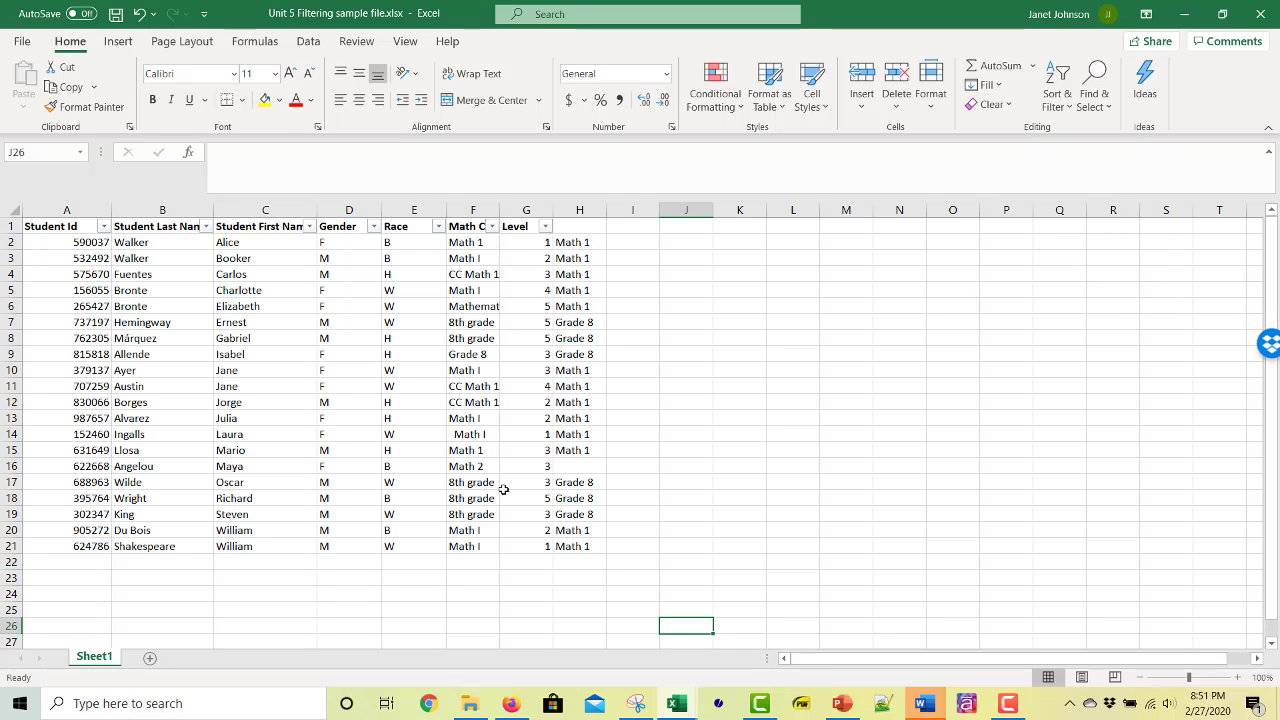
pyautogui.click(578, 465)
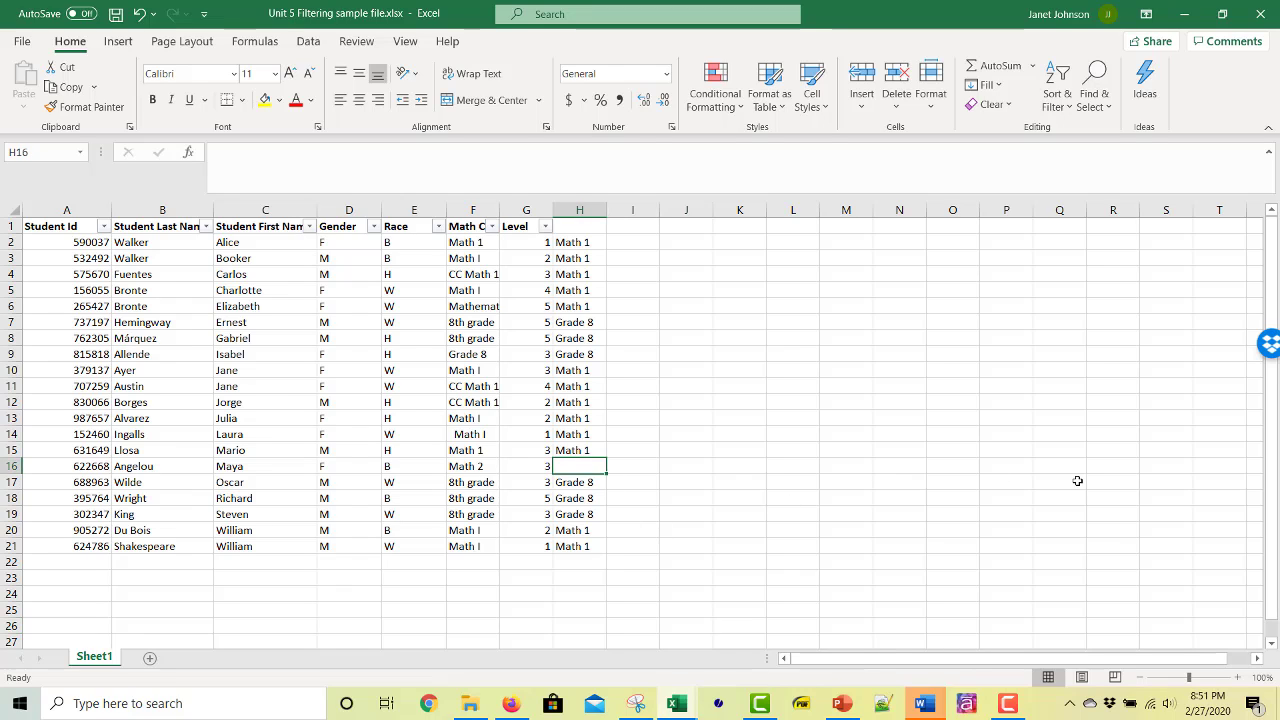
pyautogui.write('Math 2')
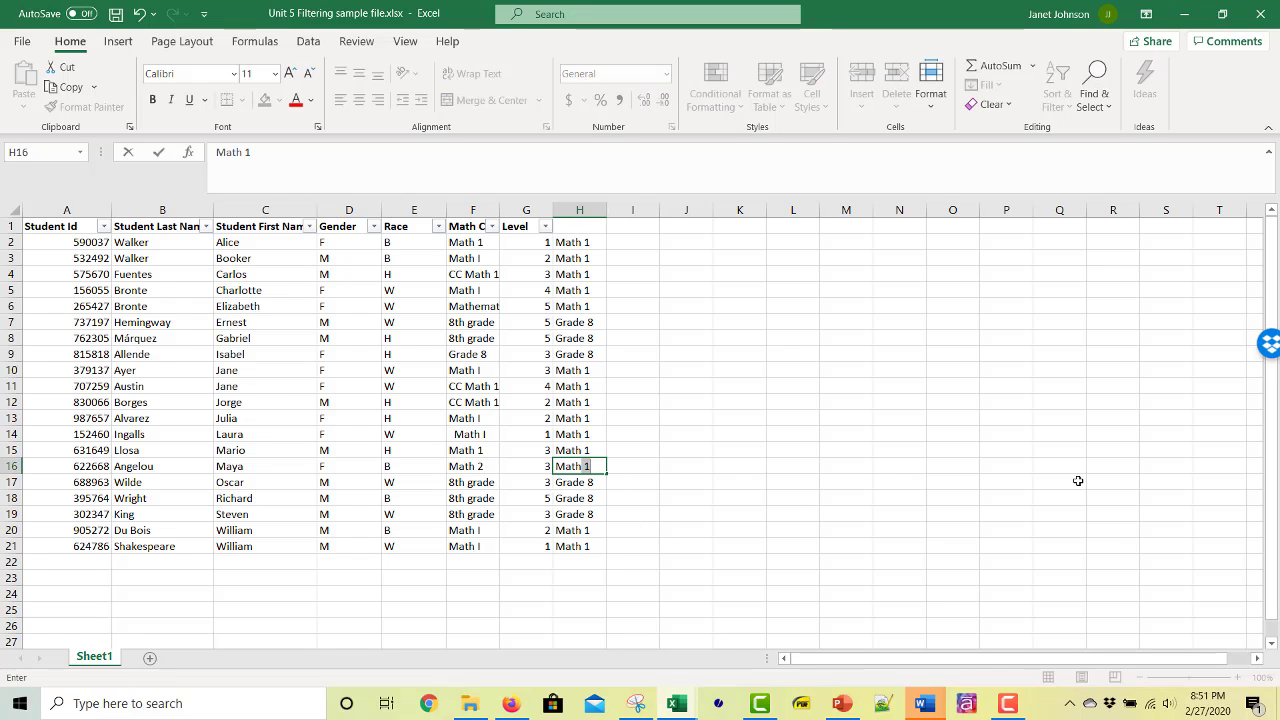
pyautogui.click(995, 484)
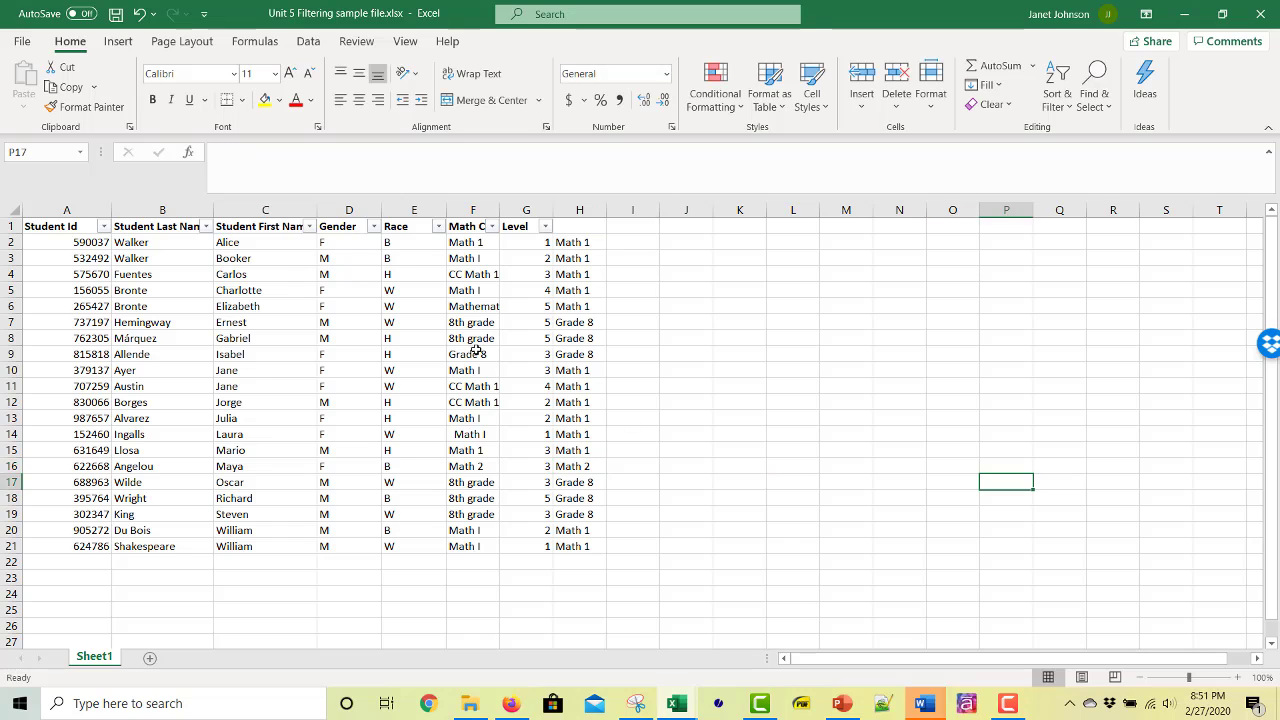
# - Copy the Math Course header from F1 to H1, above the column of standardized course names
pyautogui.click(472, 225)
pyautogui.hotkey('ctrl', 'c')
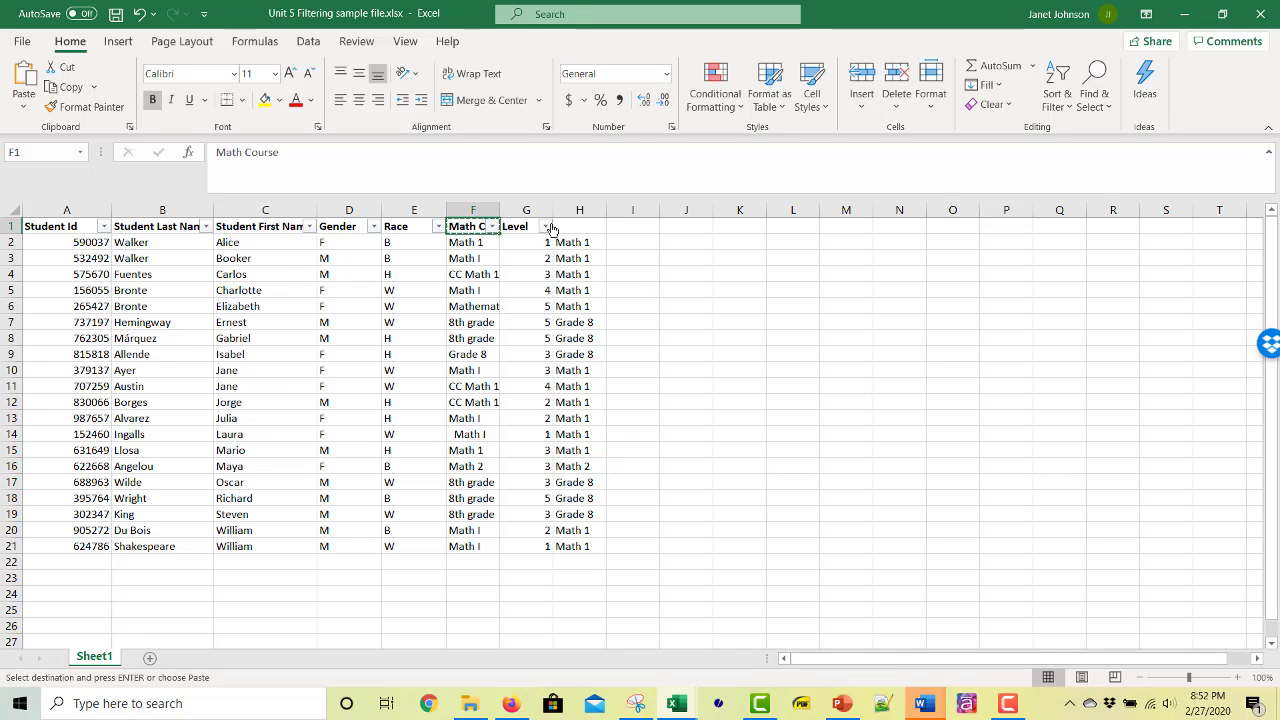
pyautogui.click(580, 228)
pyautogui.hotkey('ctrl', 'v')
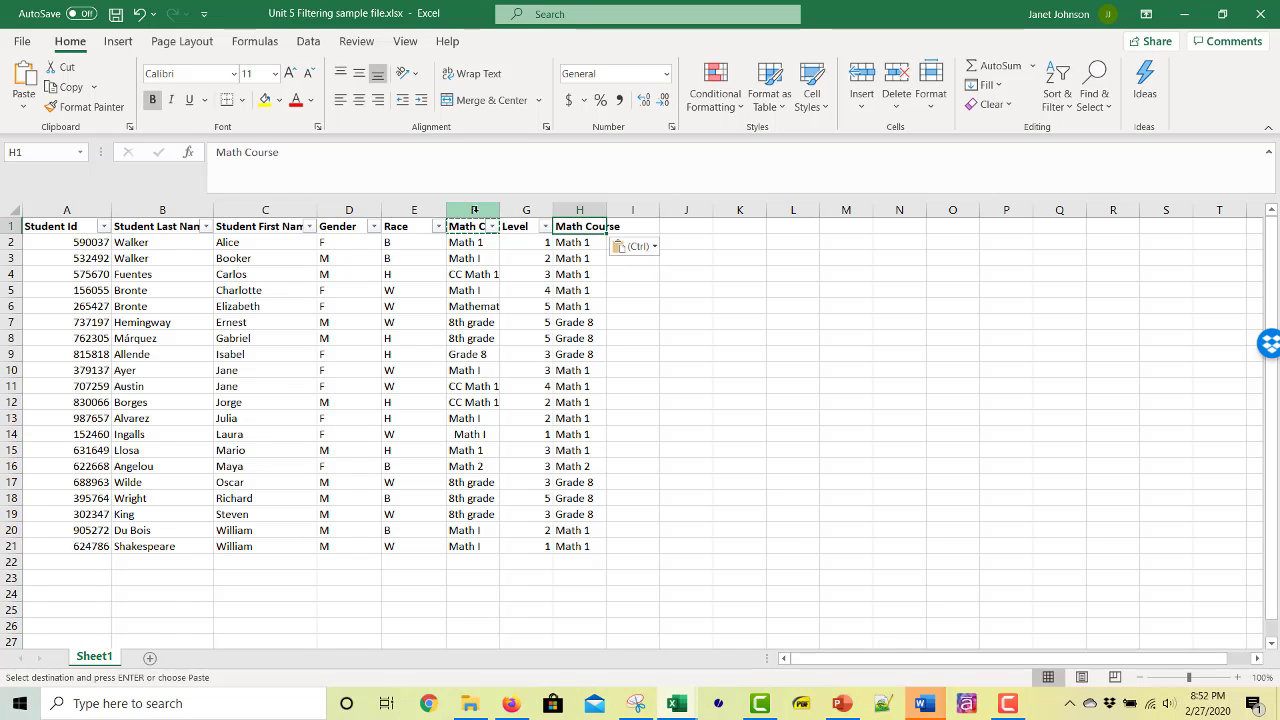
# - Delete the original Math Course column F with the inconsistent course names
pyautogui.click(474, 210)
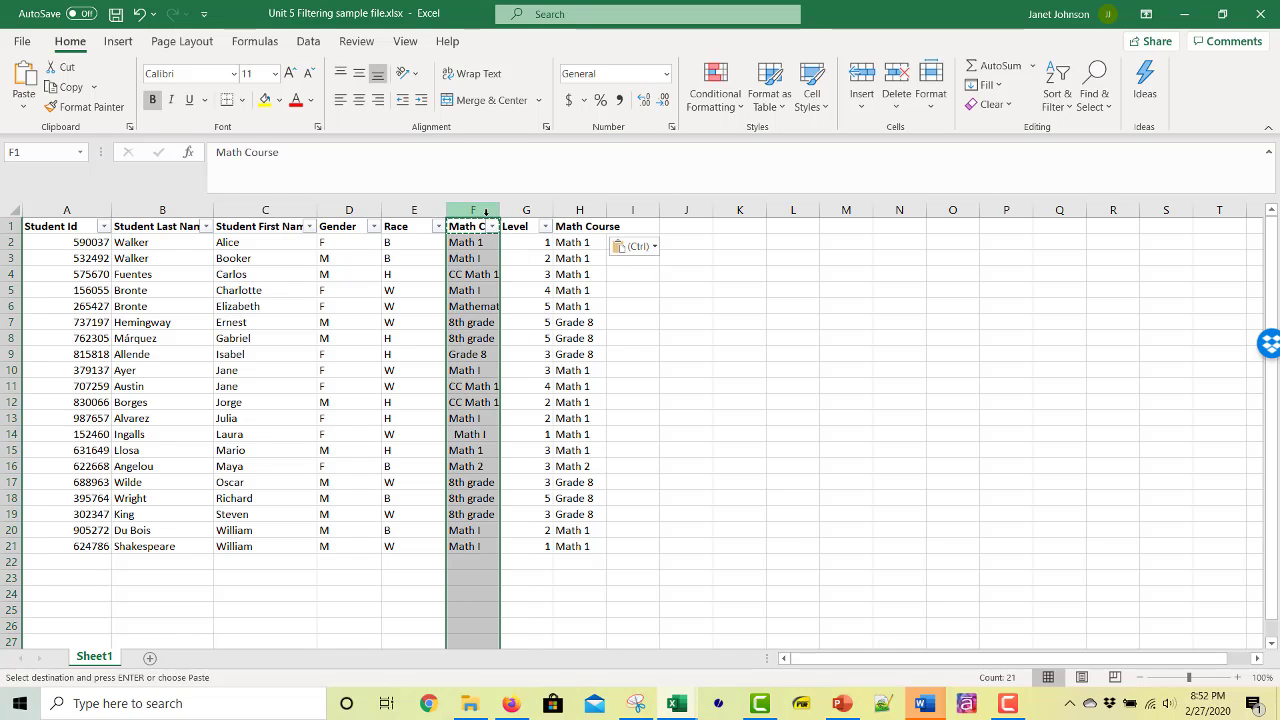
pyautogui.click(903, 73)
pyautogui.click(740, 466)
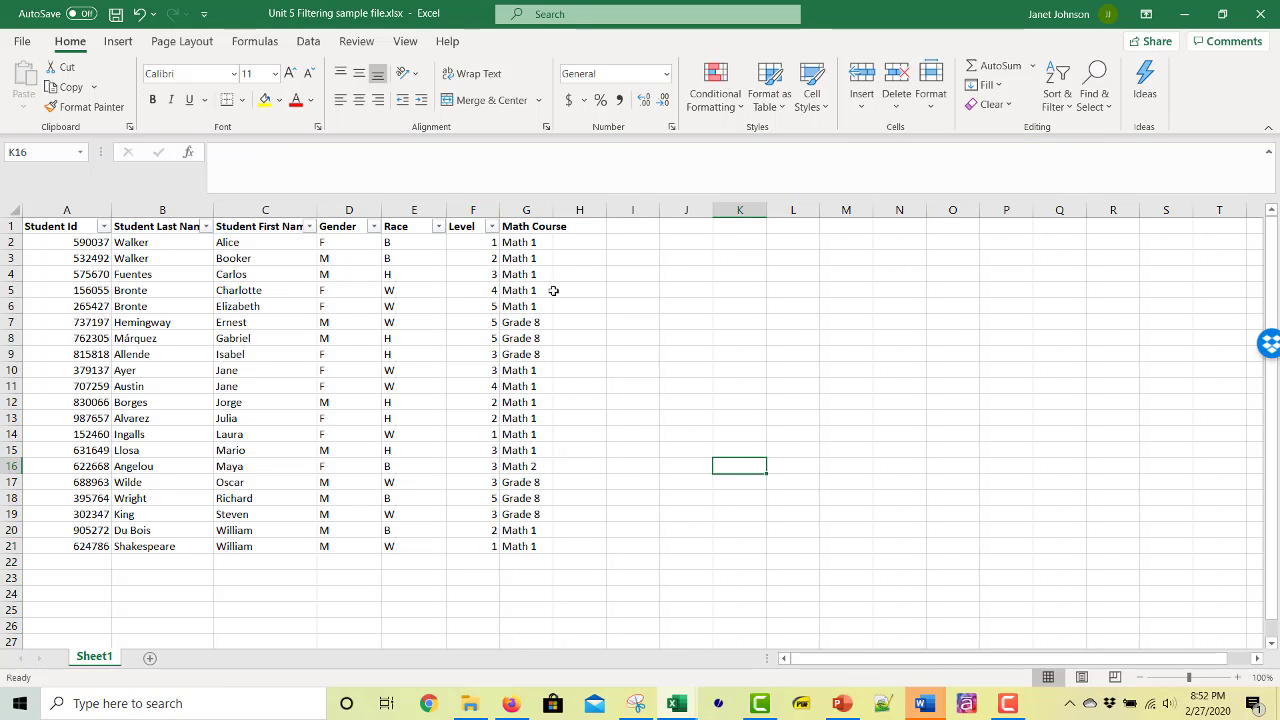
# - Move the standardized Math Course column from G to column F, ahead of the Level column
pyautogui.click(541, 226)
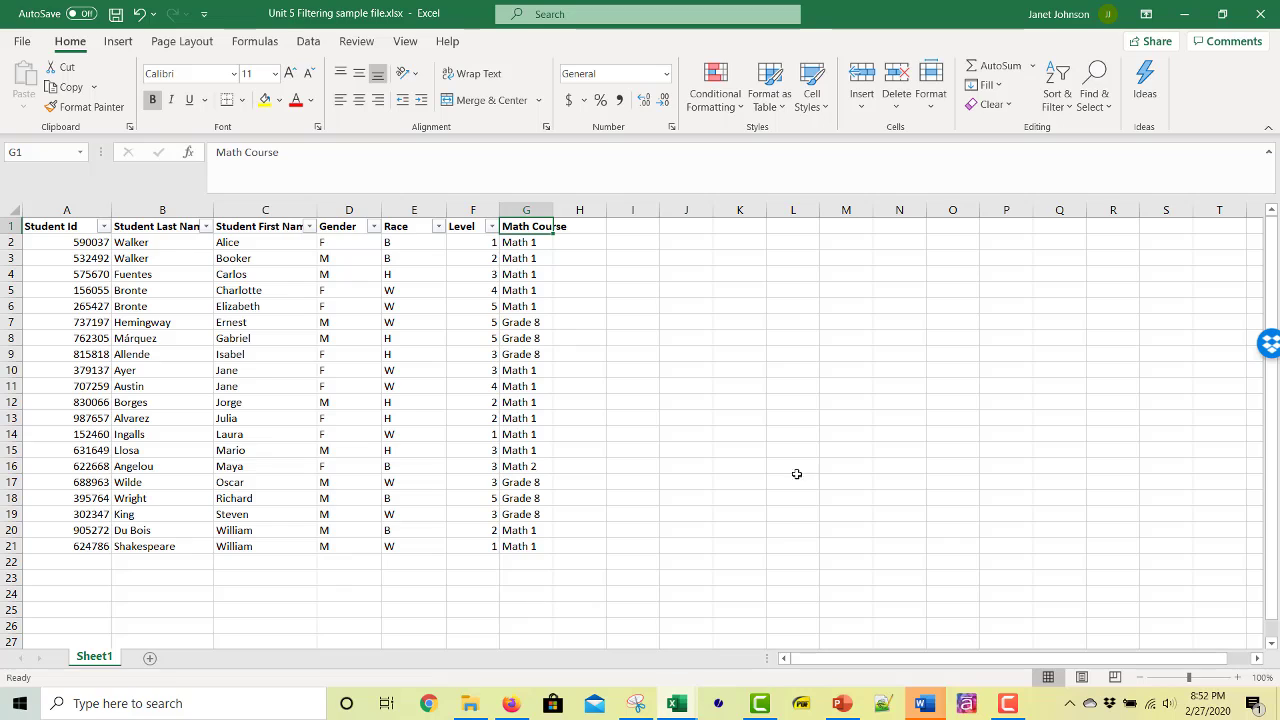
pyautogui.click(516, 209)
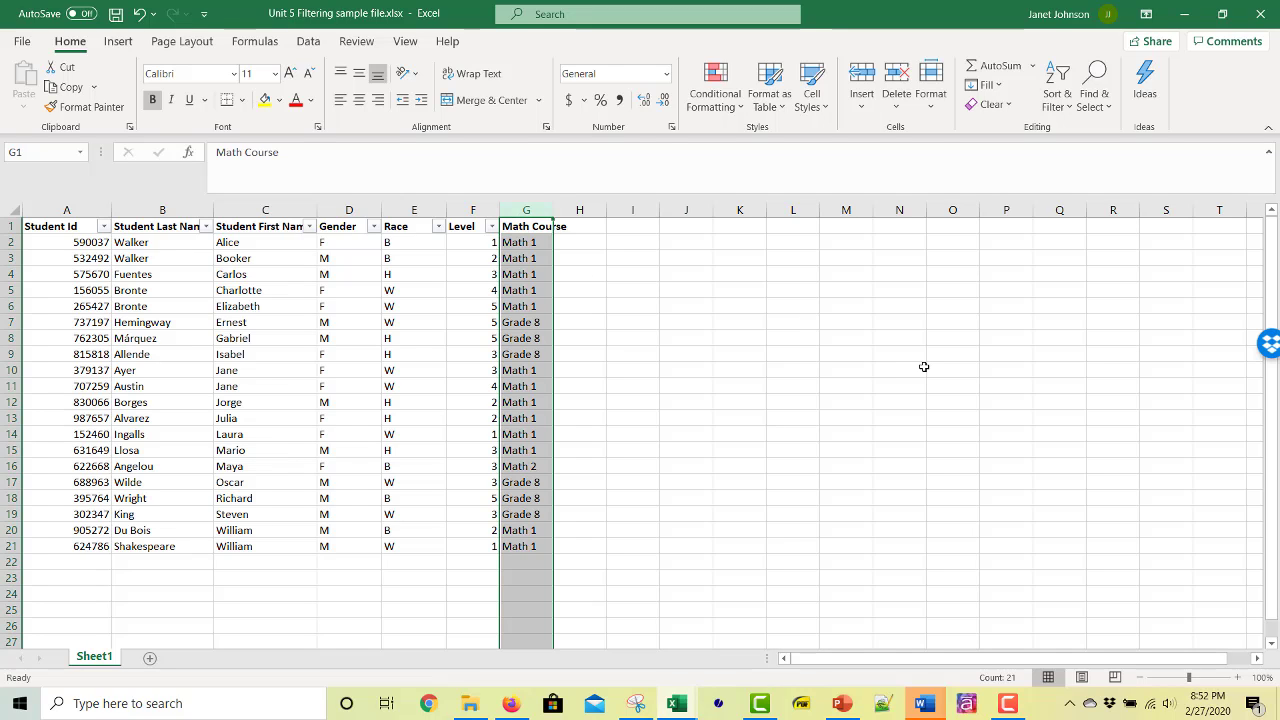
pyautogui.hotkey('ctrl', 'x')
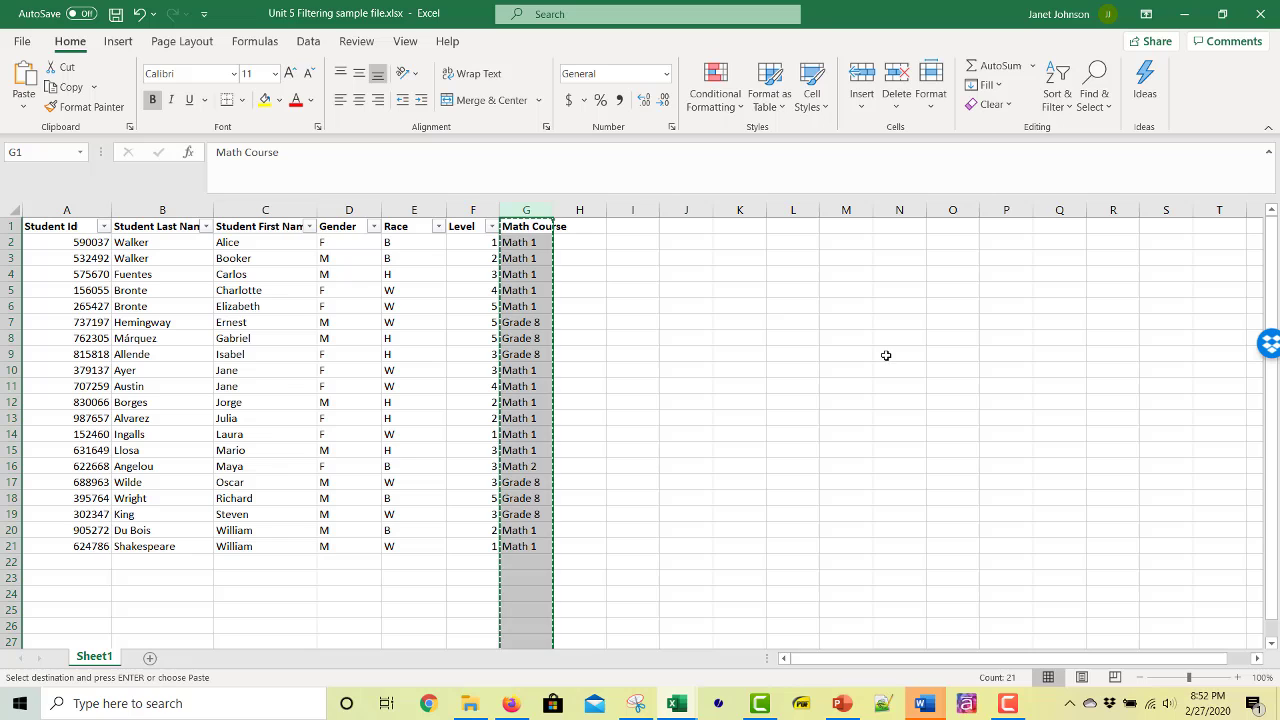
pyautogui.click(470, 208)
pyautogui.click(866, 73)
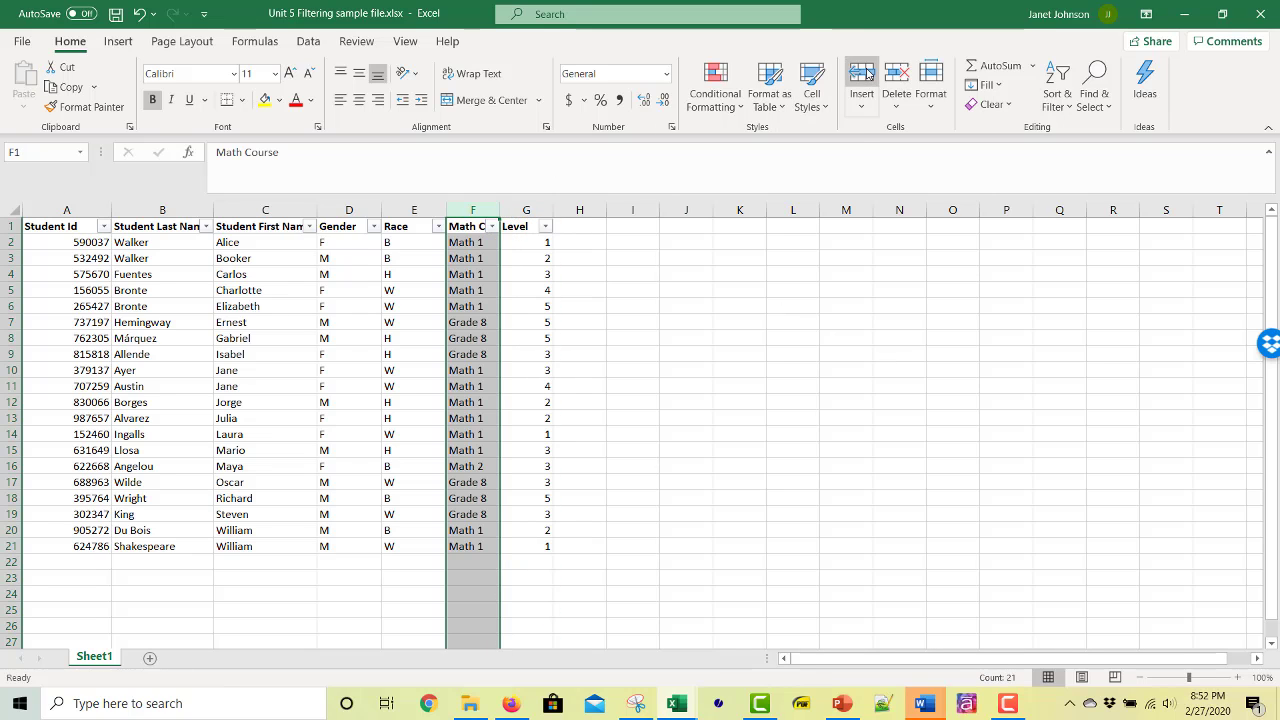
pyautogui.click(773, 403)
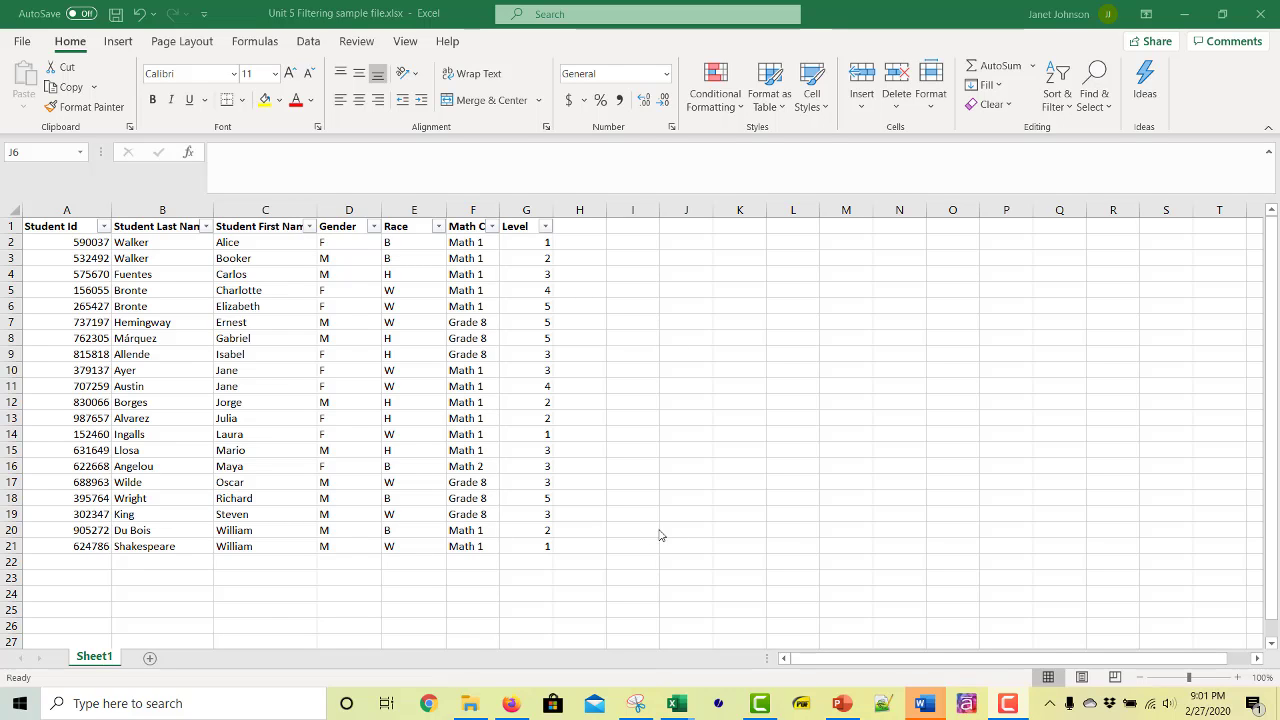
# - Duplicate Sheet1 within the workbook and rename the duplicate sheet as copy
pyautogui.click(110, 656)
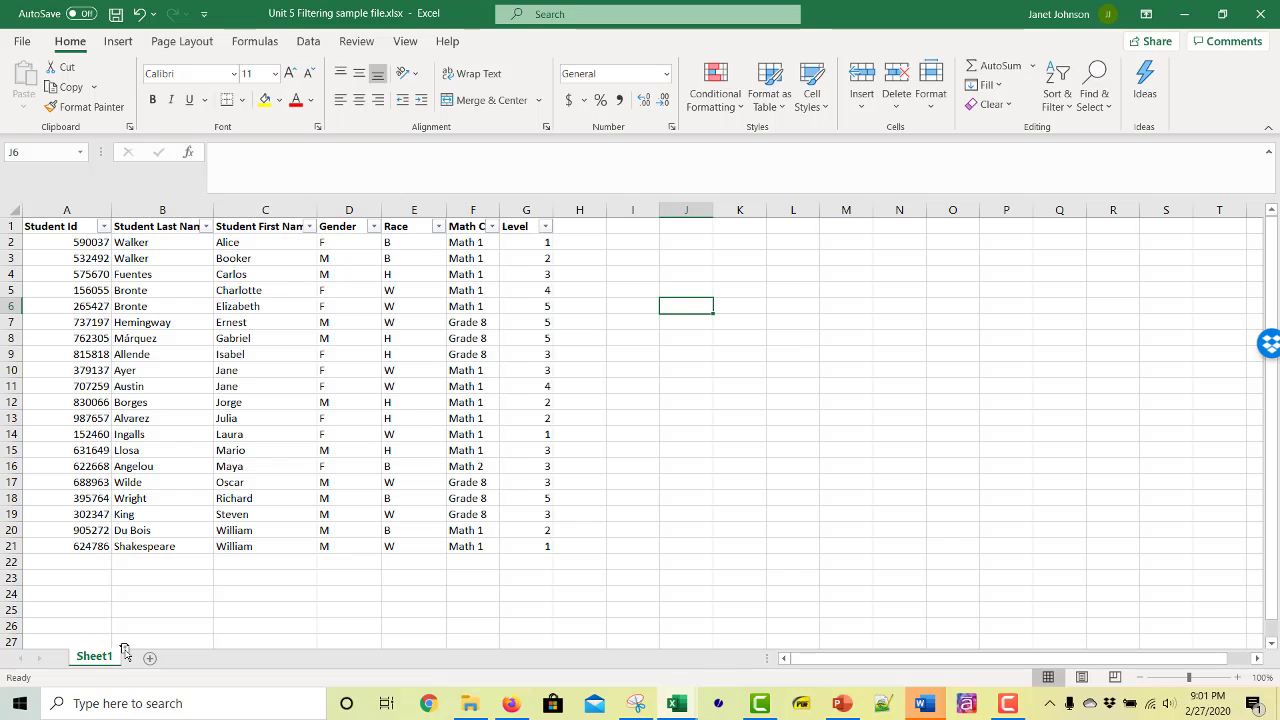
pyautogui.moveTo(124, 650); pyautogui.dragTo(128, 654)
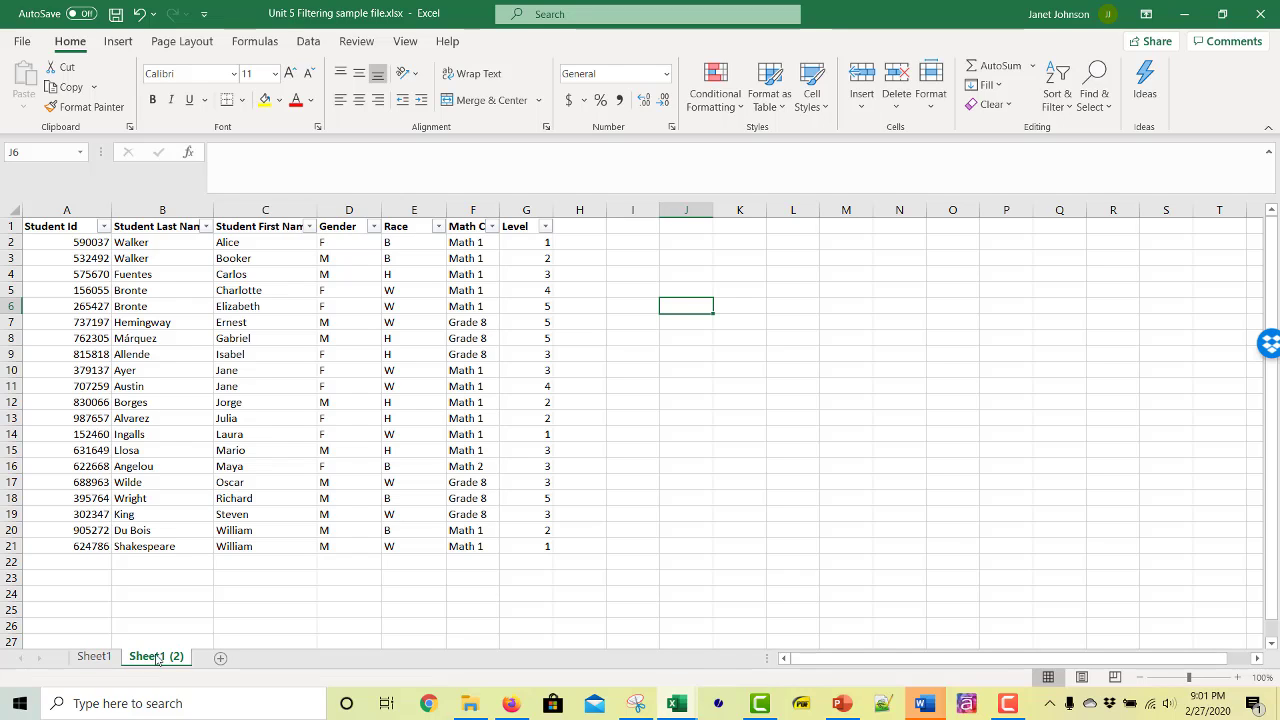
pyautogui.doubleClick(158, 657)
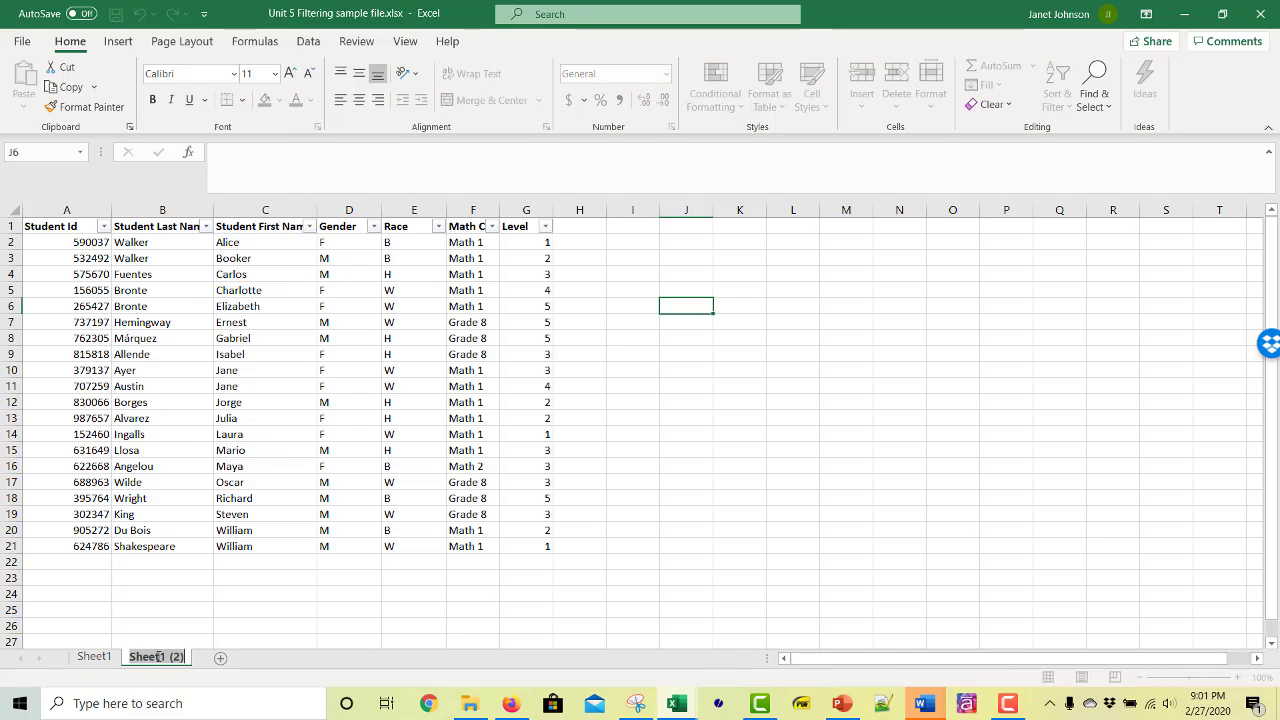
pyautogui.write('copy')
pyautogui.moveTo(443, 612); pyautogui.dragTo(472, 612)
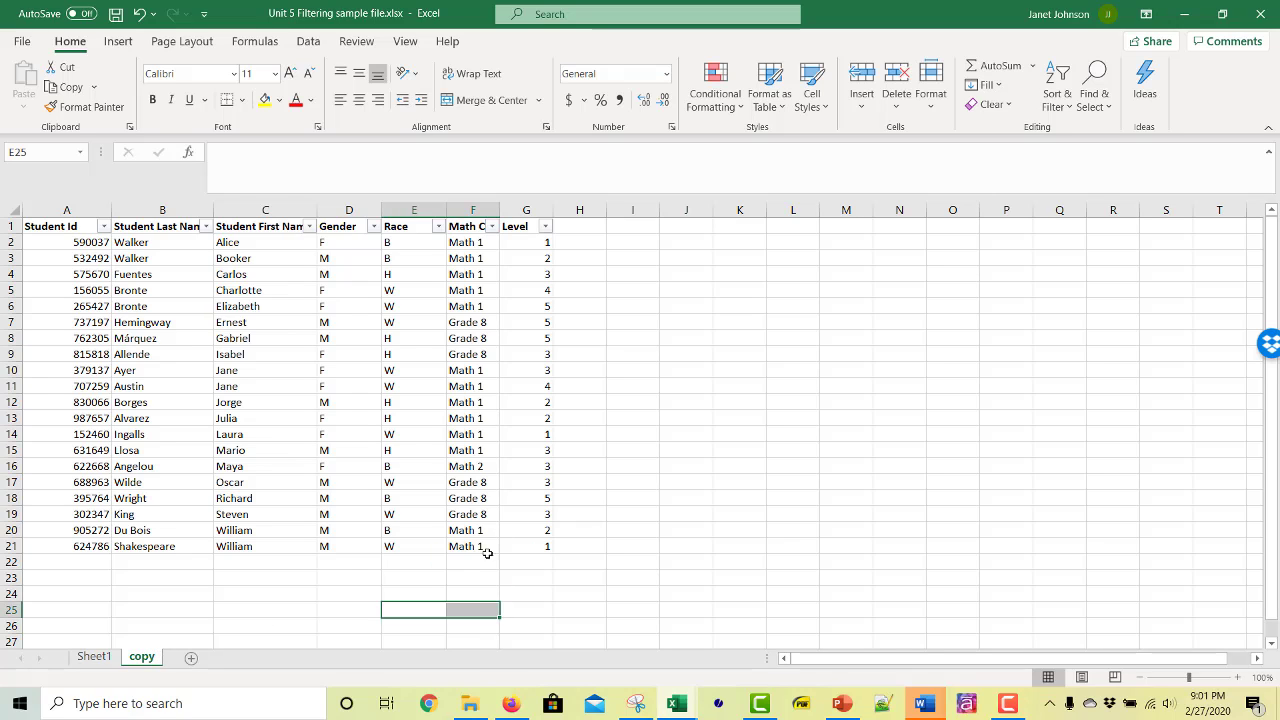
pyautogui.click(476, 419)
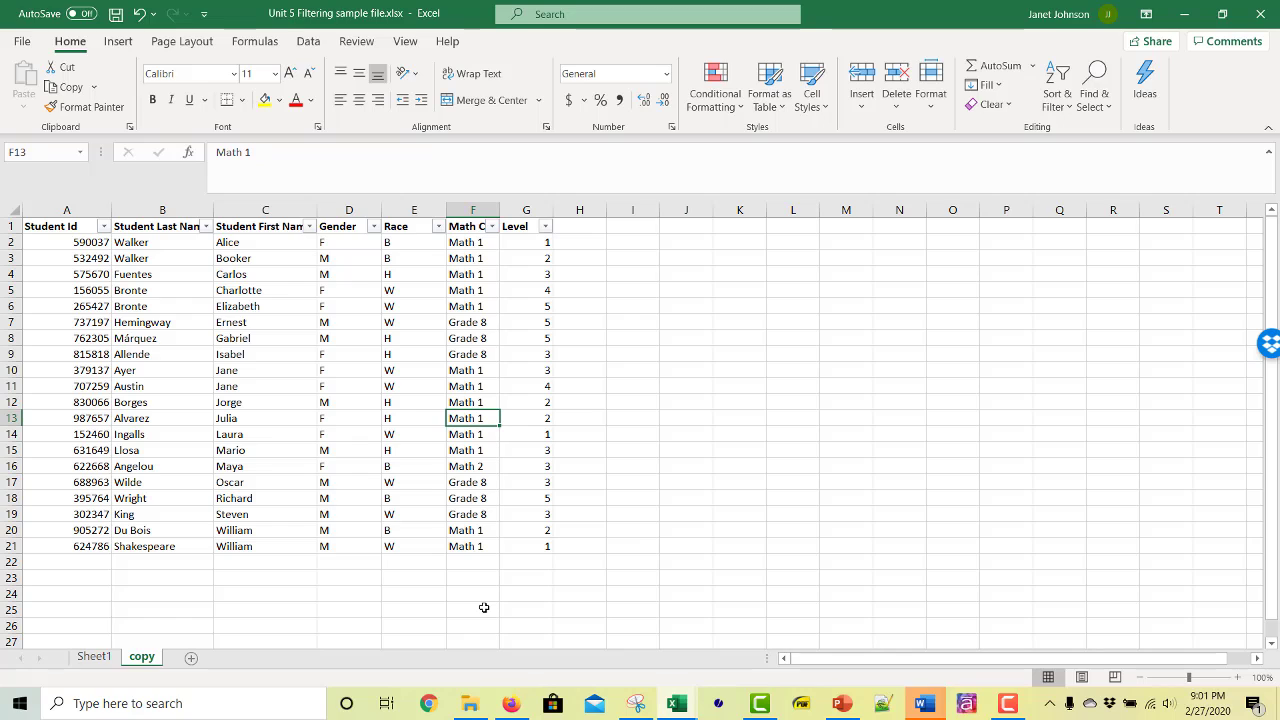
pyautogui.click(93, 657)
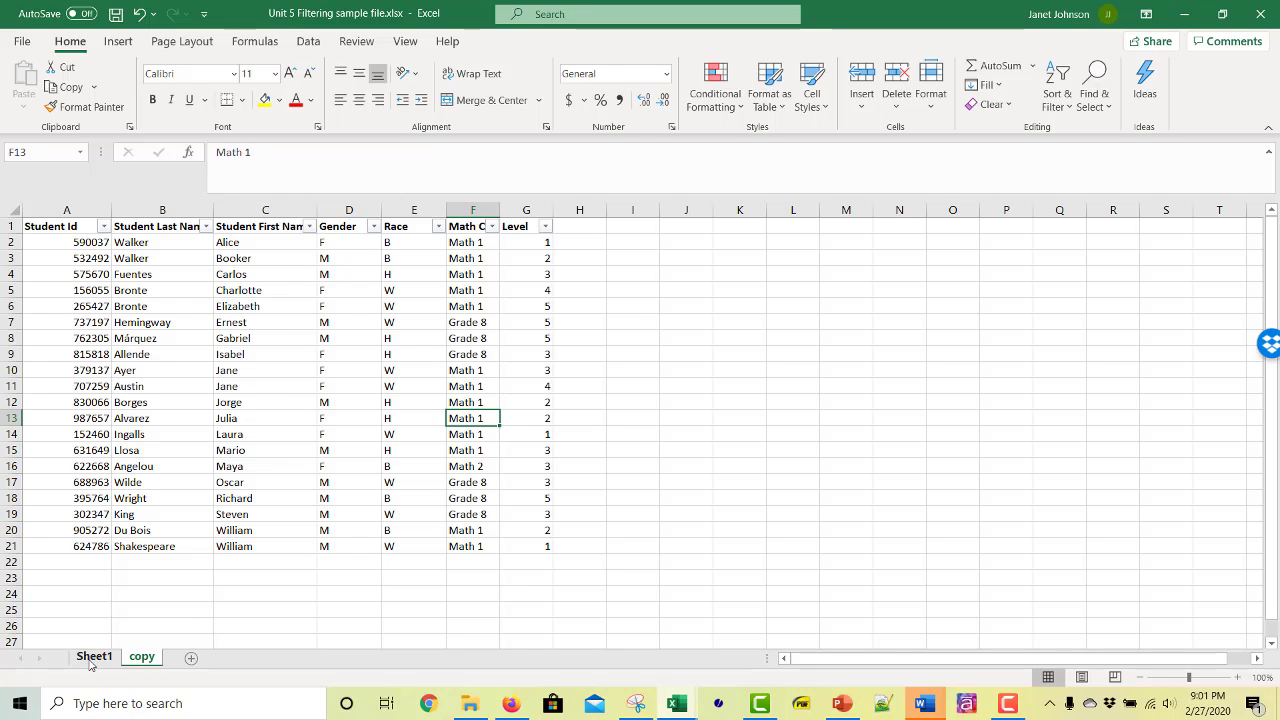
pyautogui.click(145, 658)
pyautogui.moveTo(720, 529); pyautogui.dragTo(722, 519)
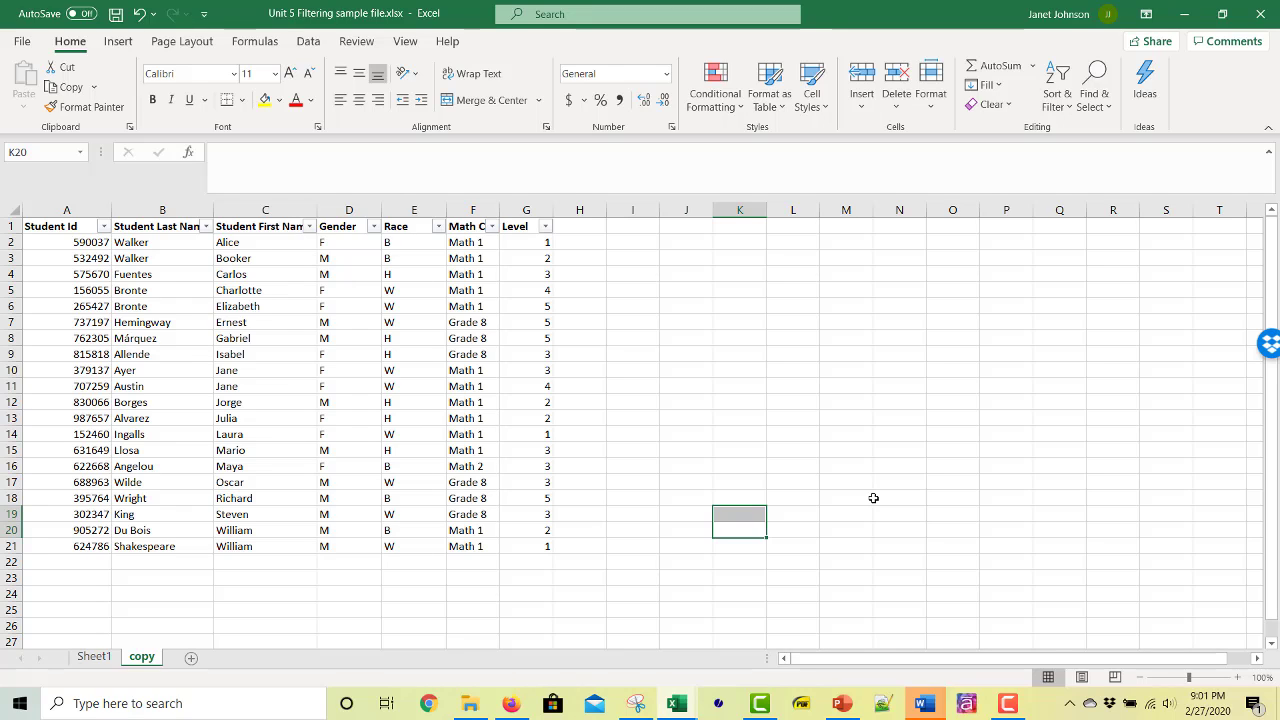
pyautogui.click(855, 447)
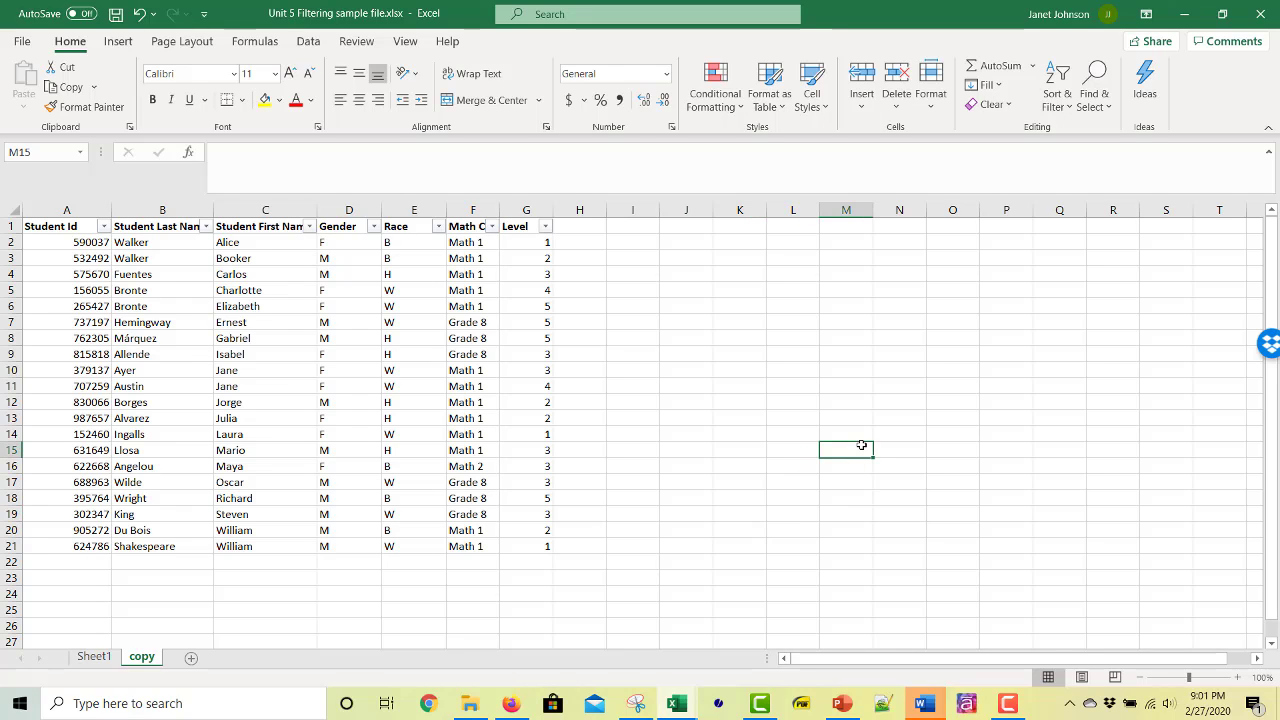
pyautogui.click(532, 226)
pyautogui.click(644, 290)
pyautogui.click(466, 250)
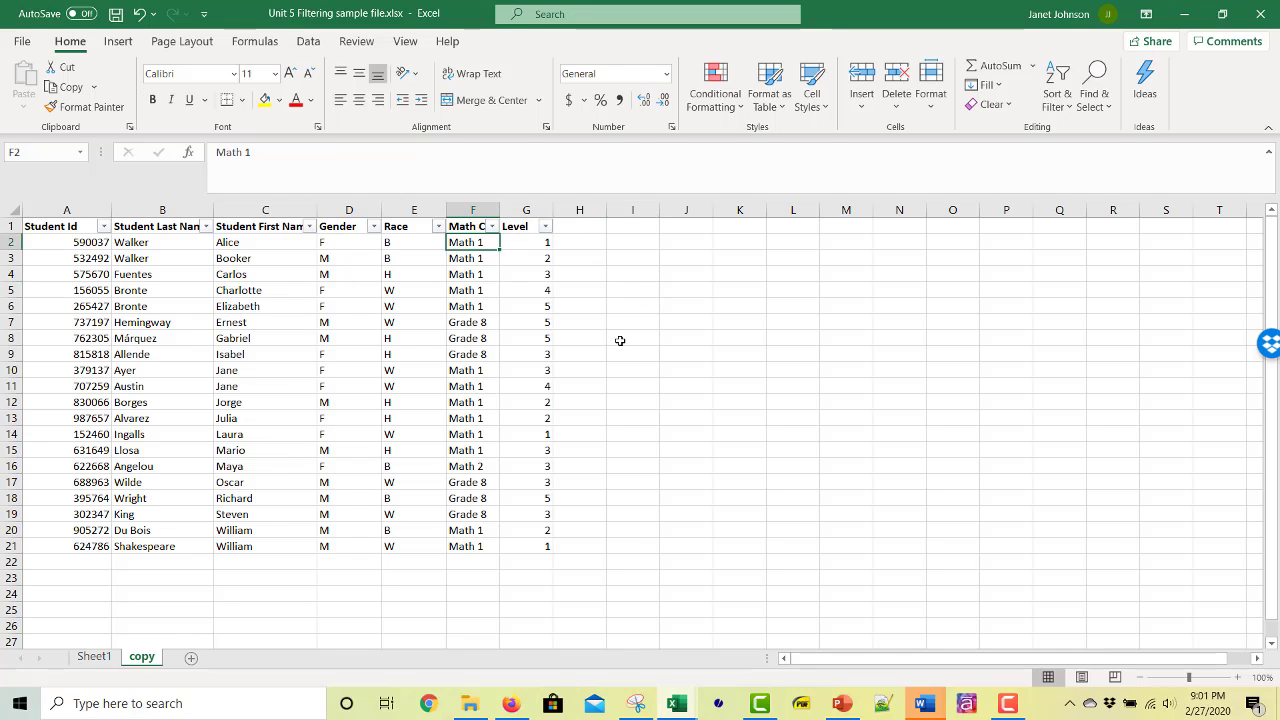
pyautogui.click(478, 546)
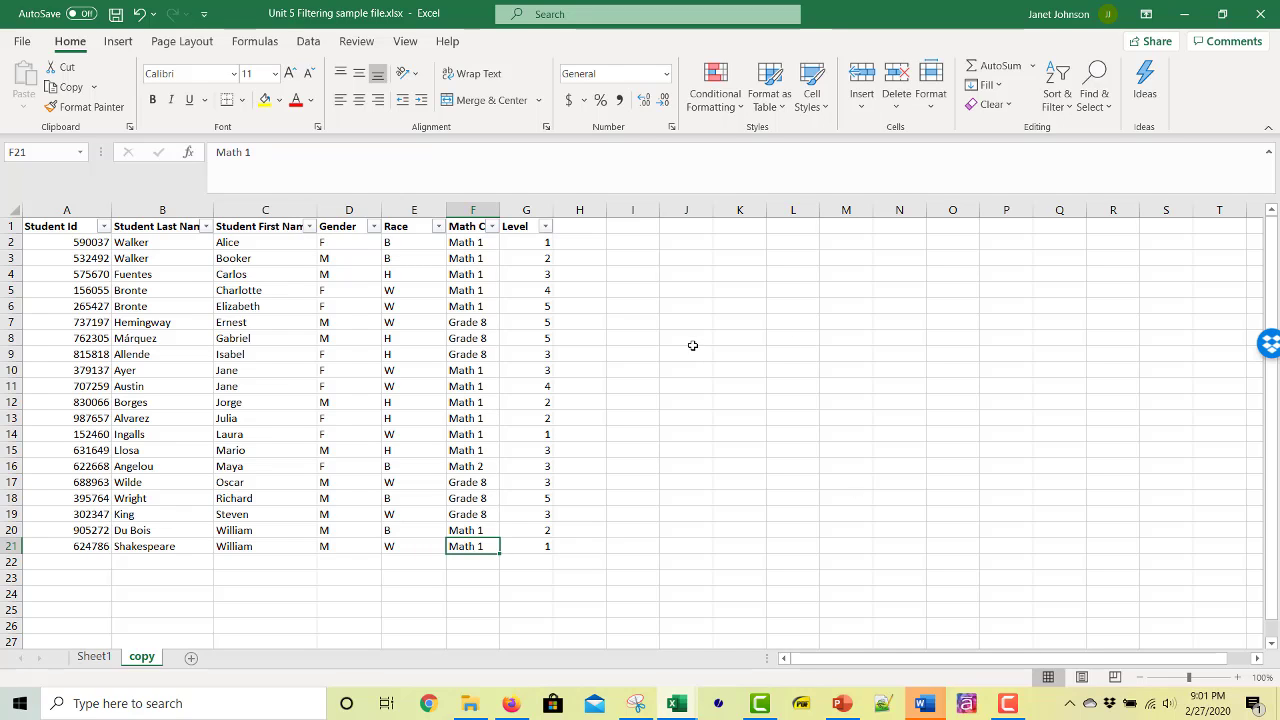
pyautogui.click(750, 376)
pyautogui.click(634, 241)
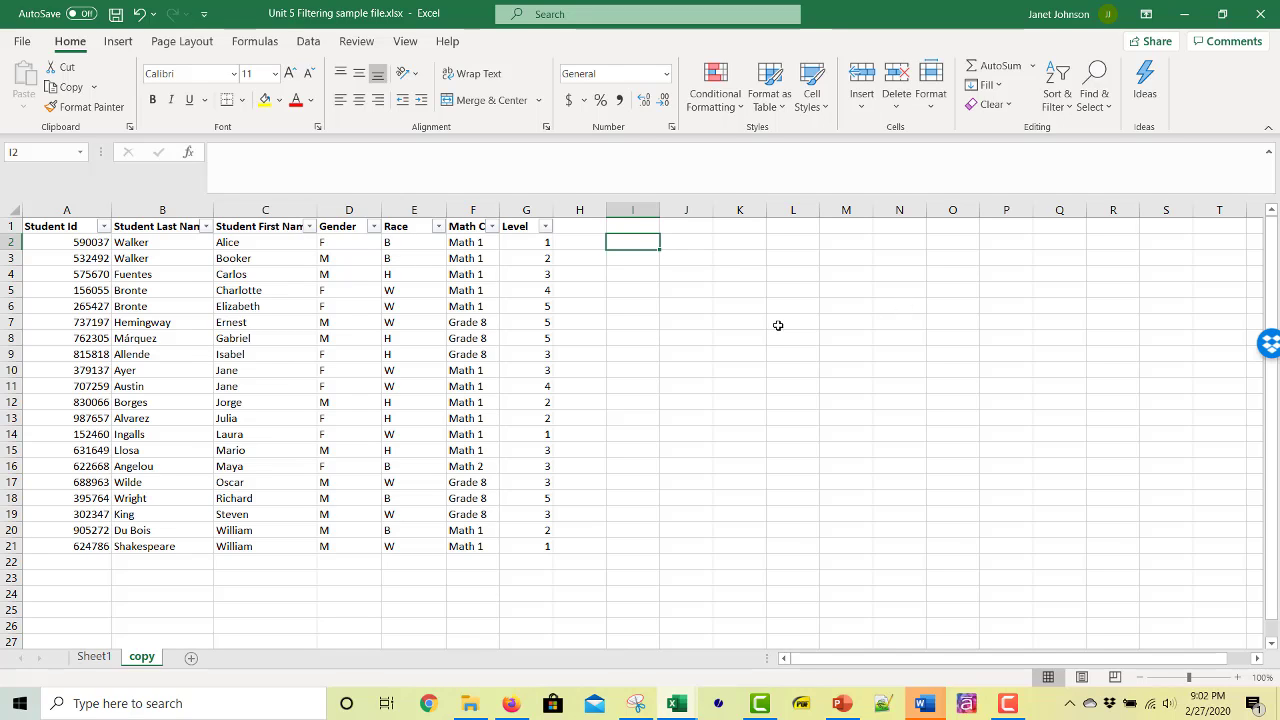
pyautogui.click(756, 272)
# - Widen column H and enter the header School Name in cell H1
pyautogui.click(630, 224)
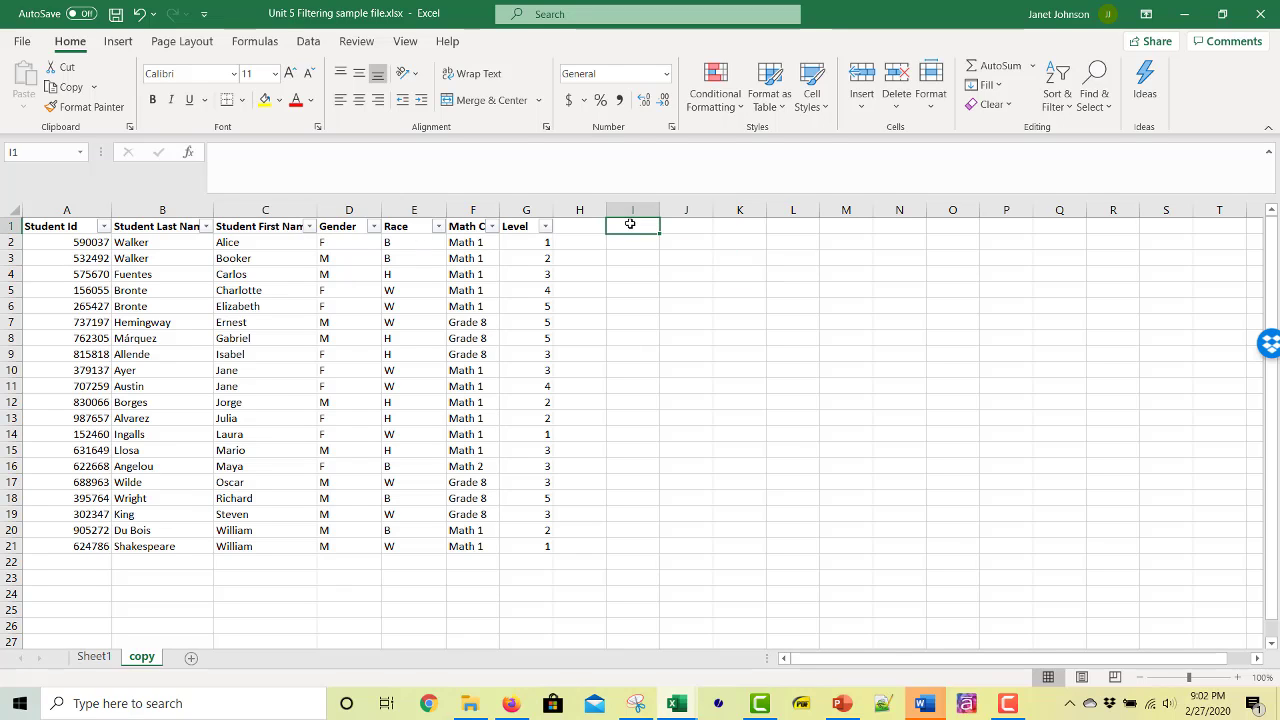
pyautogui.click(594, 226)
pyautogui.moveTo(606, 206); pyautogui.dragTo(697, 202)
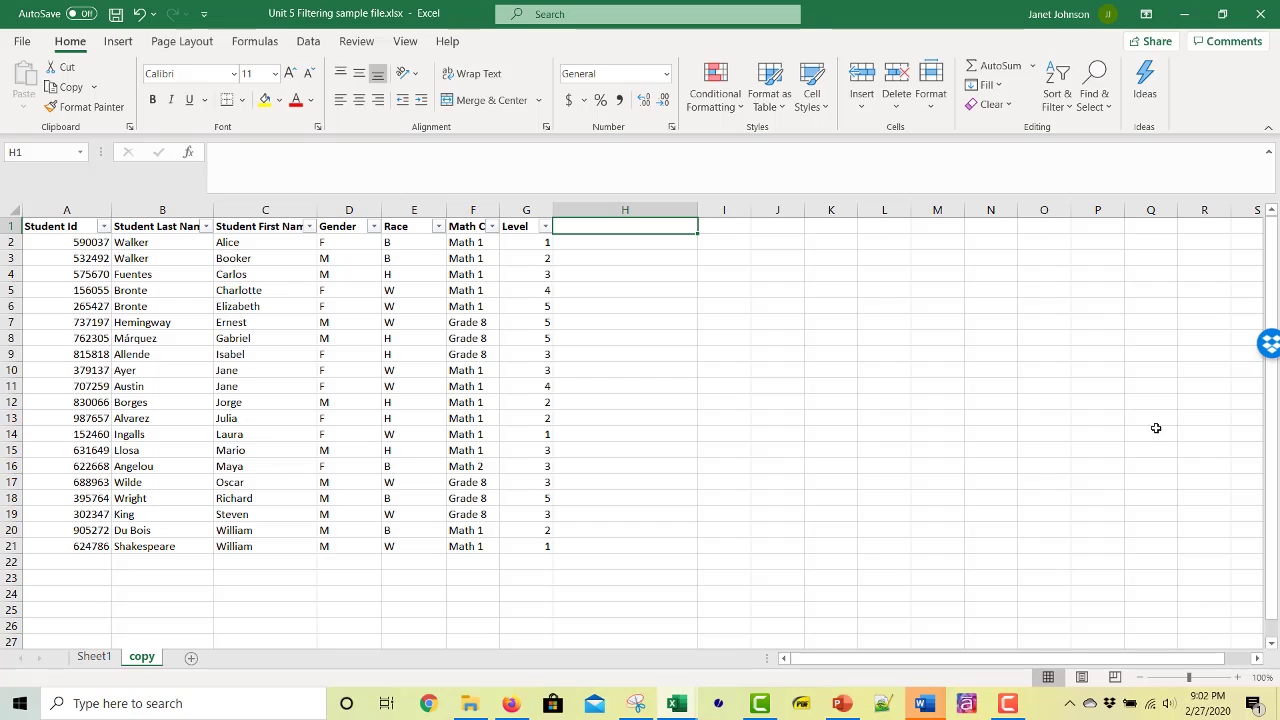
pyautogui.write('School Name')
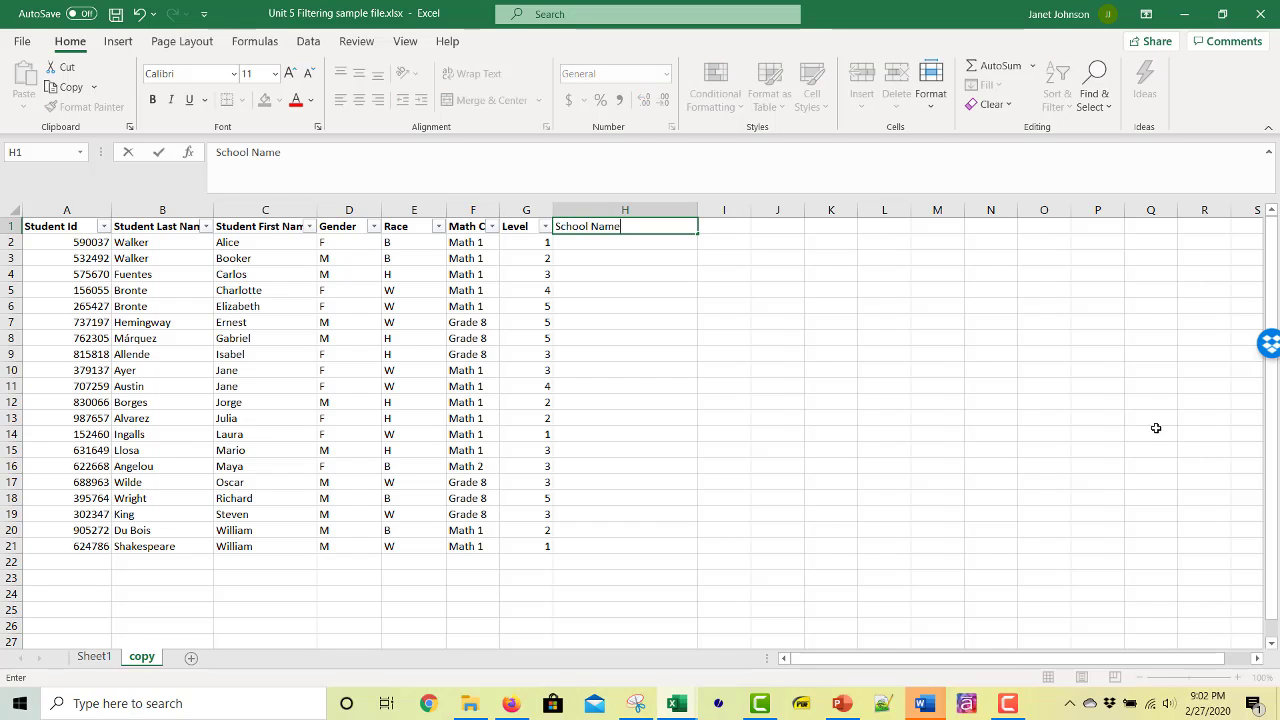
pyautogui.click(666, 247)
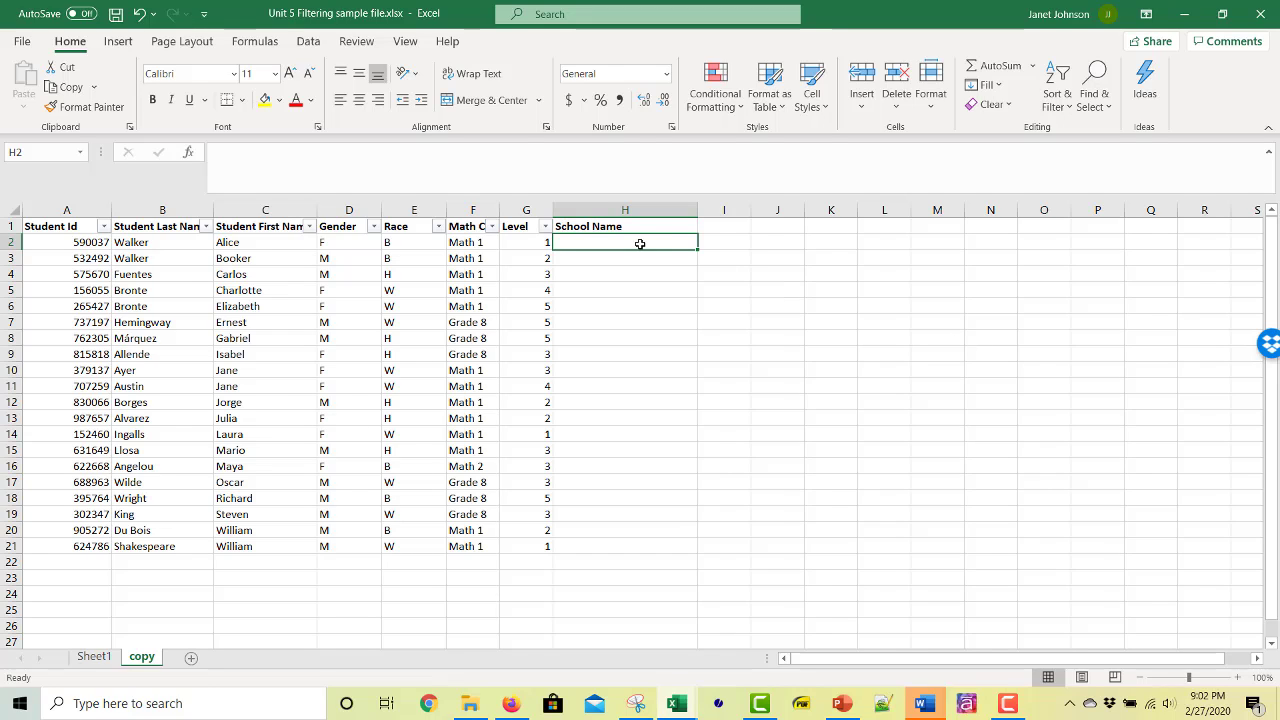
# - Set data validation on the whole School Name column to a list with the source Lincoln Elementary,Washington Elementary
pyautogui.click(644, 205)
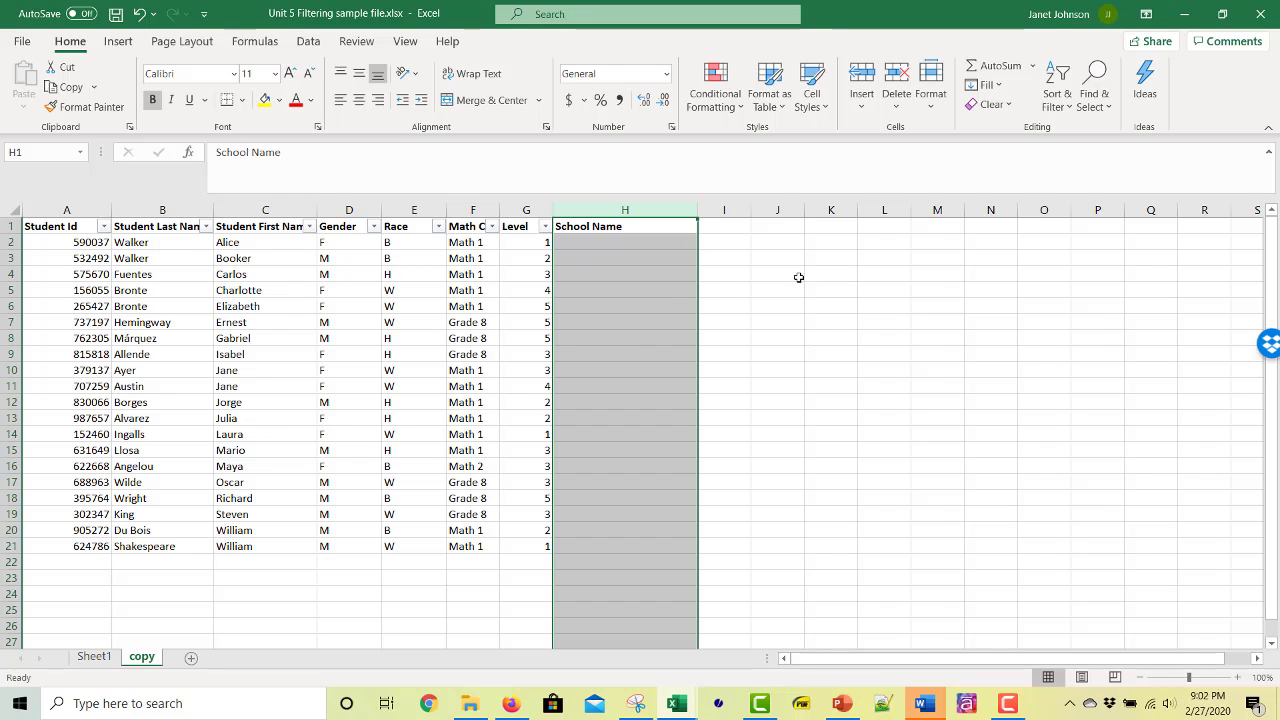
pyautogui.click(308, 43)
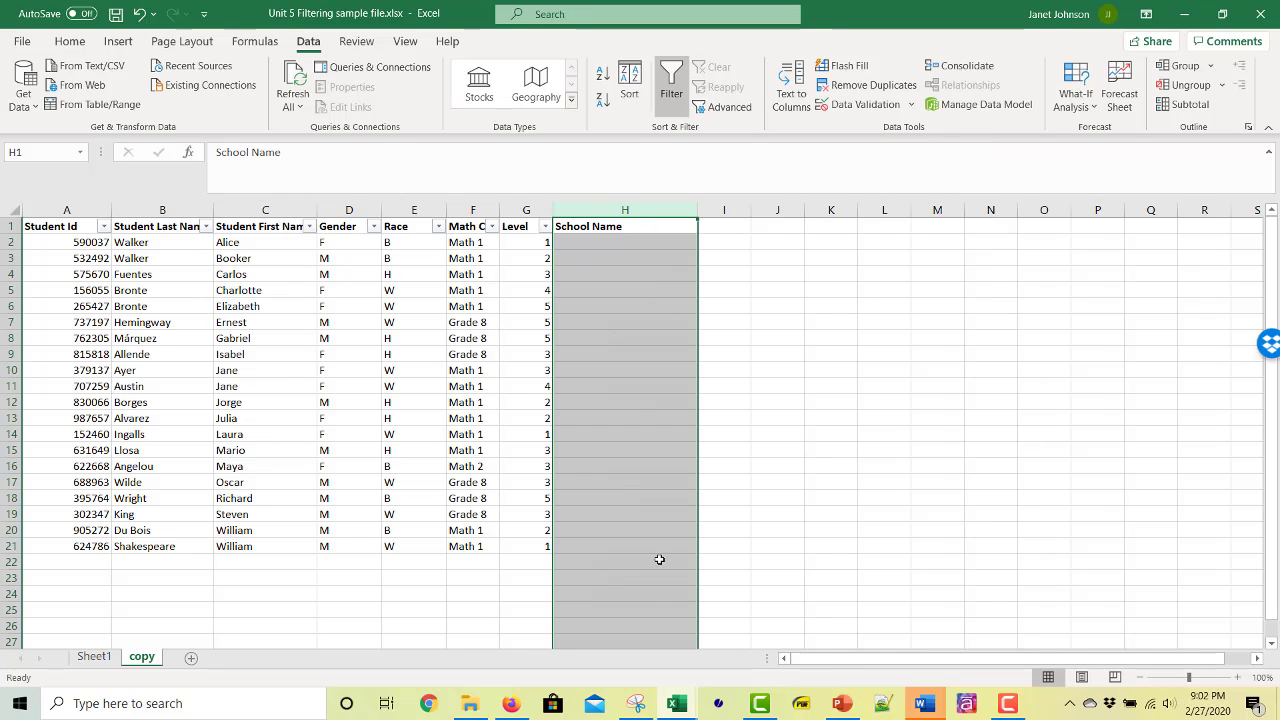
pyautogui.click(617, 228)
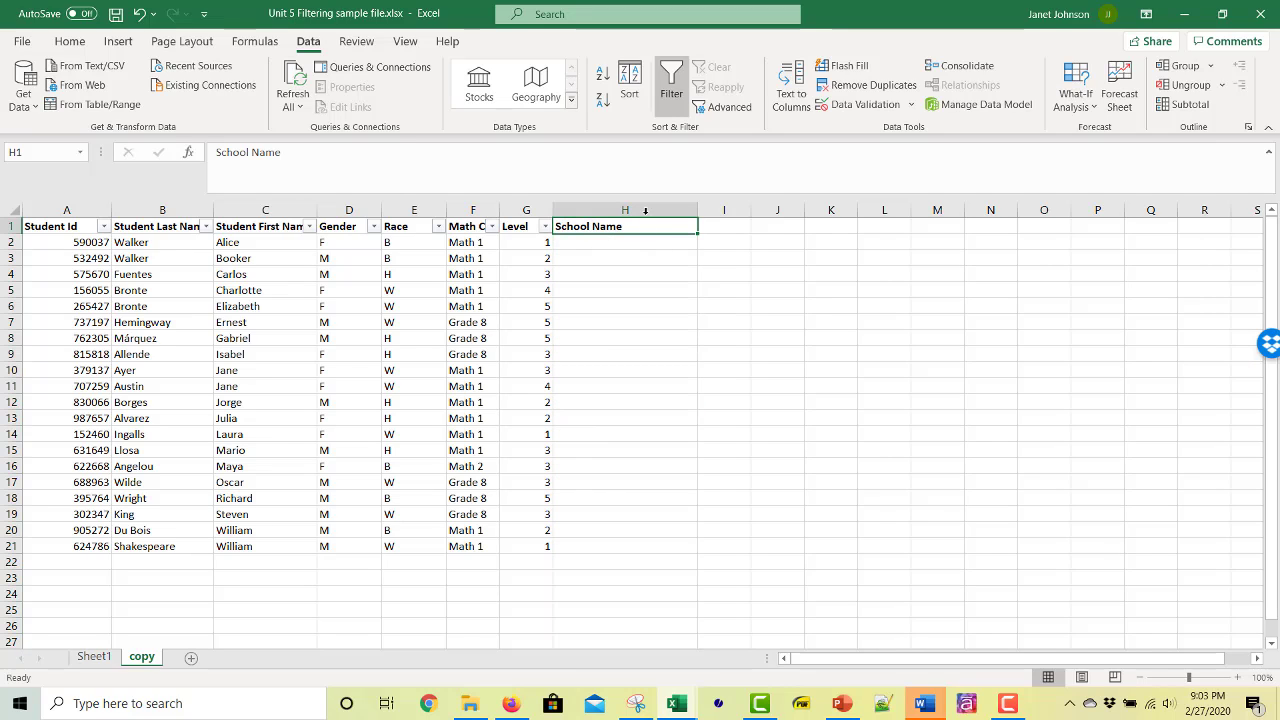
pyautogui.click(643, 210)
pyautogui.click(862, 105)
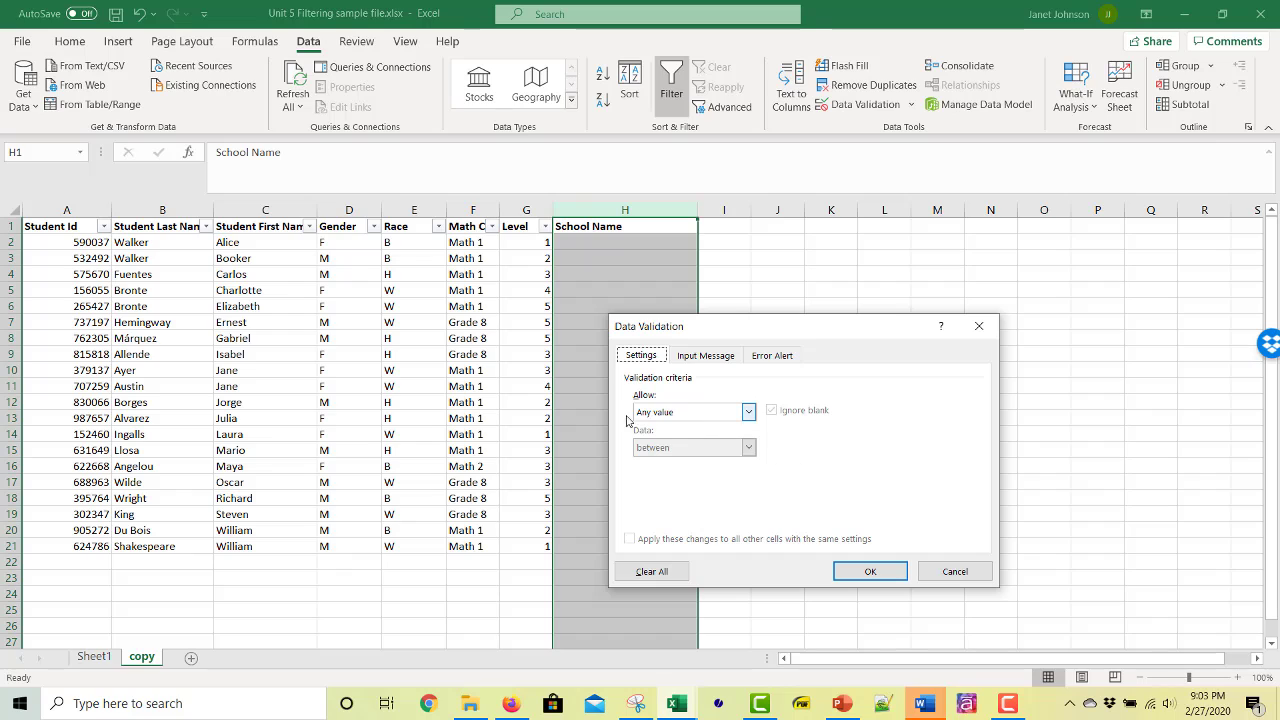
pyautogui.click(748, 412)
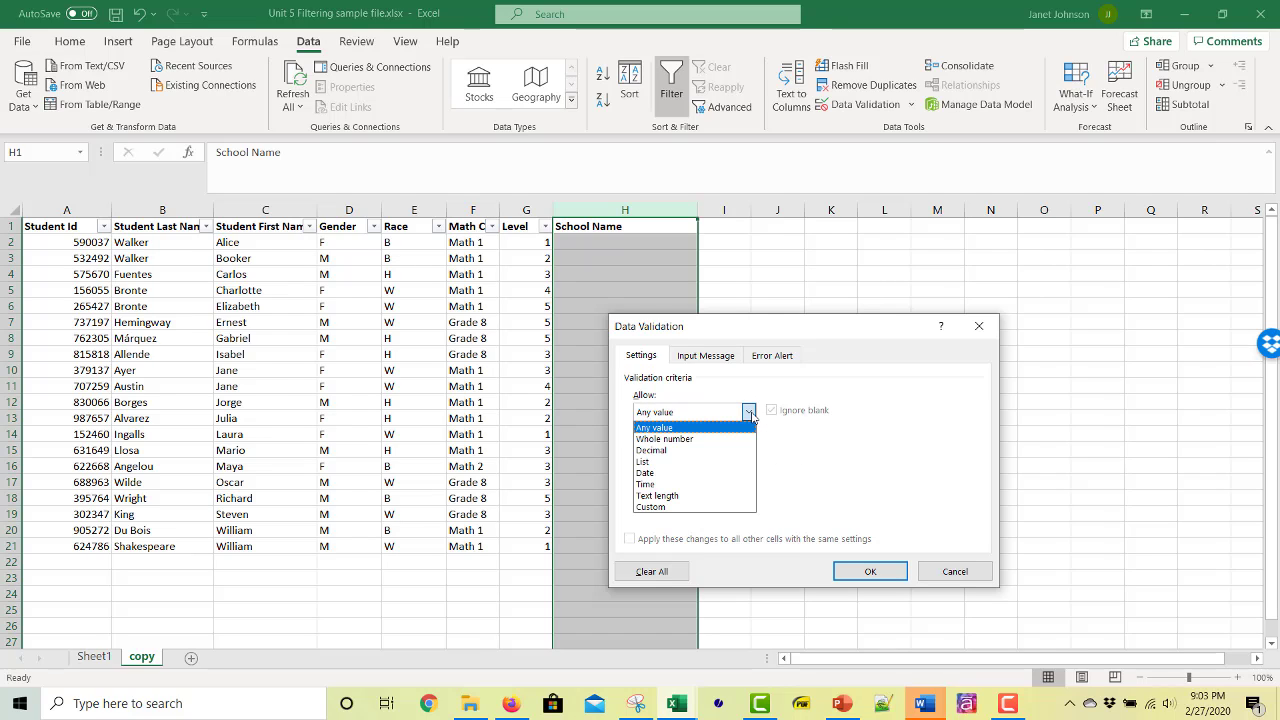
pyautogui.click(733, 462)
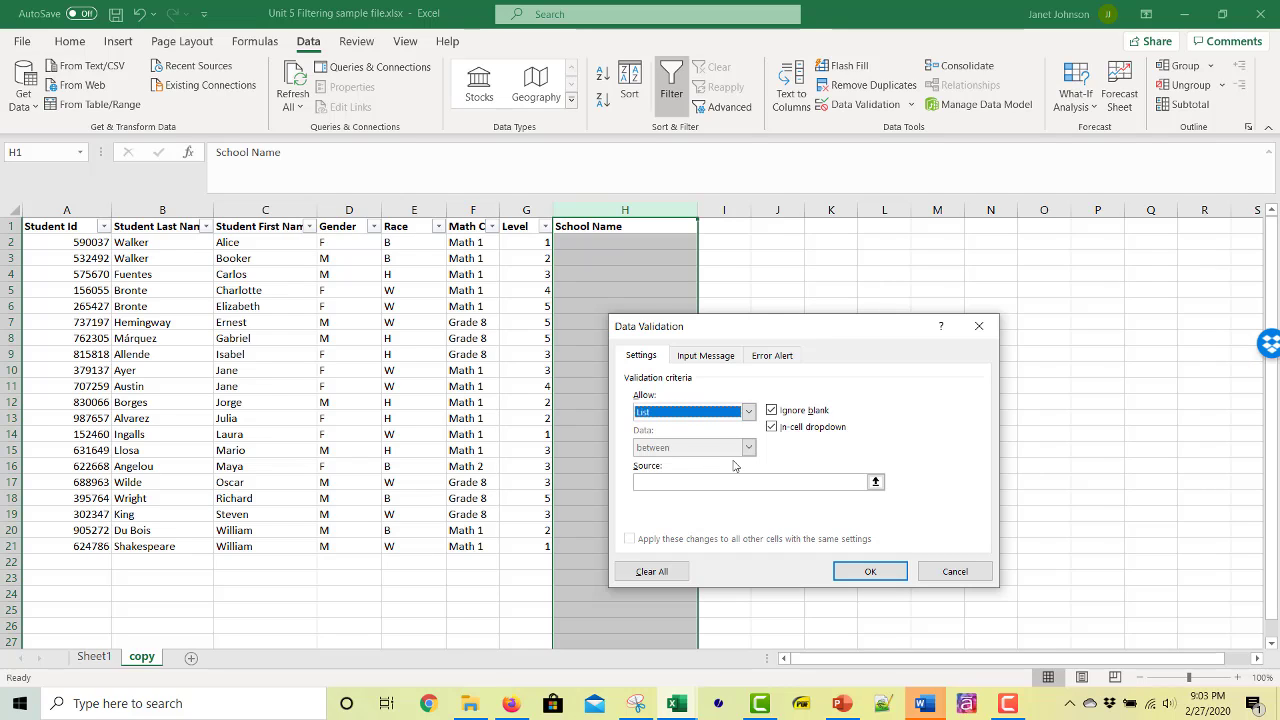
pyautogui.click(717, 481)
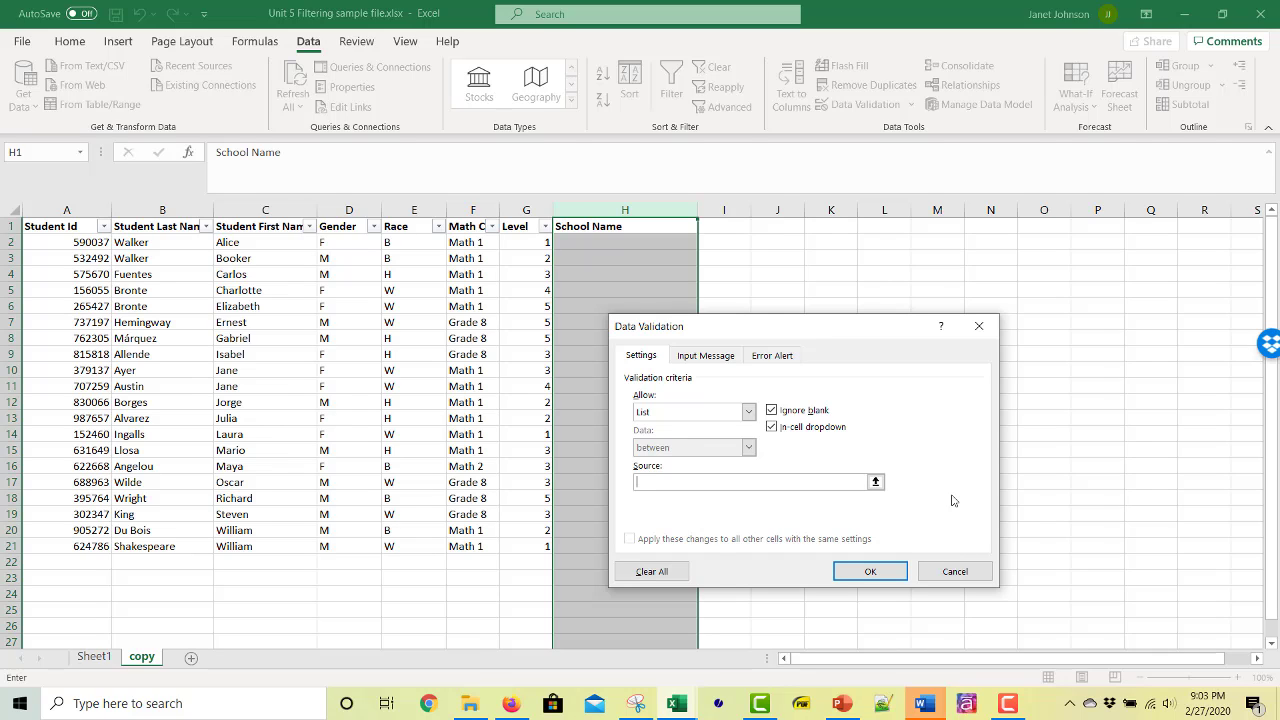
pyautogui.write('Lincoln Elementary,Washington')
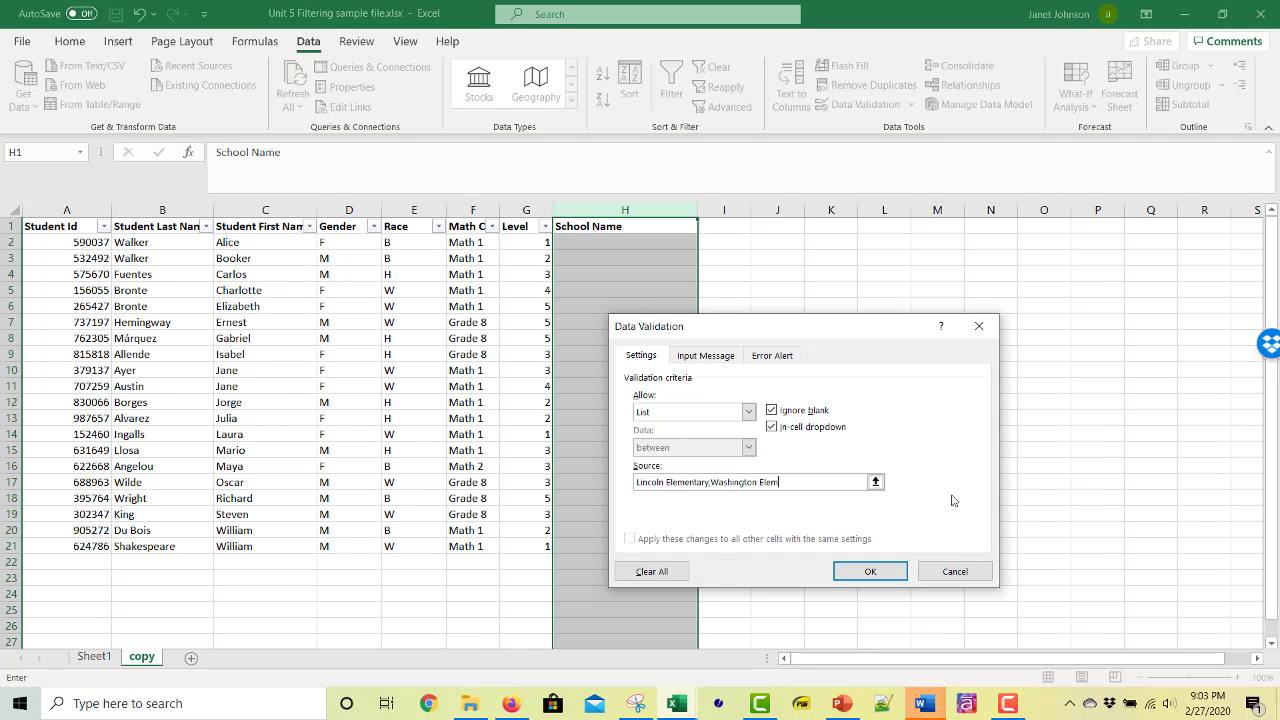
pyautogui.write(' Elementary')
# - Title the validation's input message School Name
pyautogui.click(724, 360)
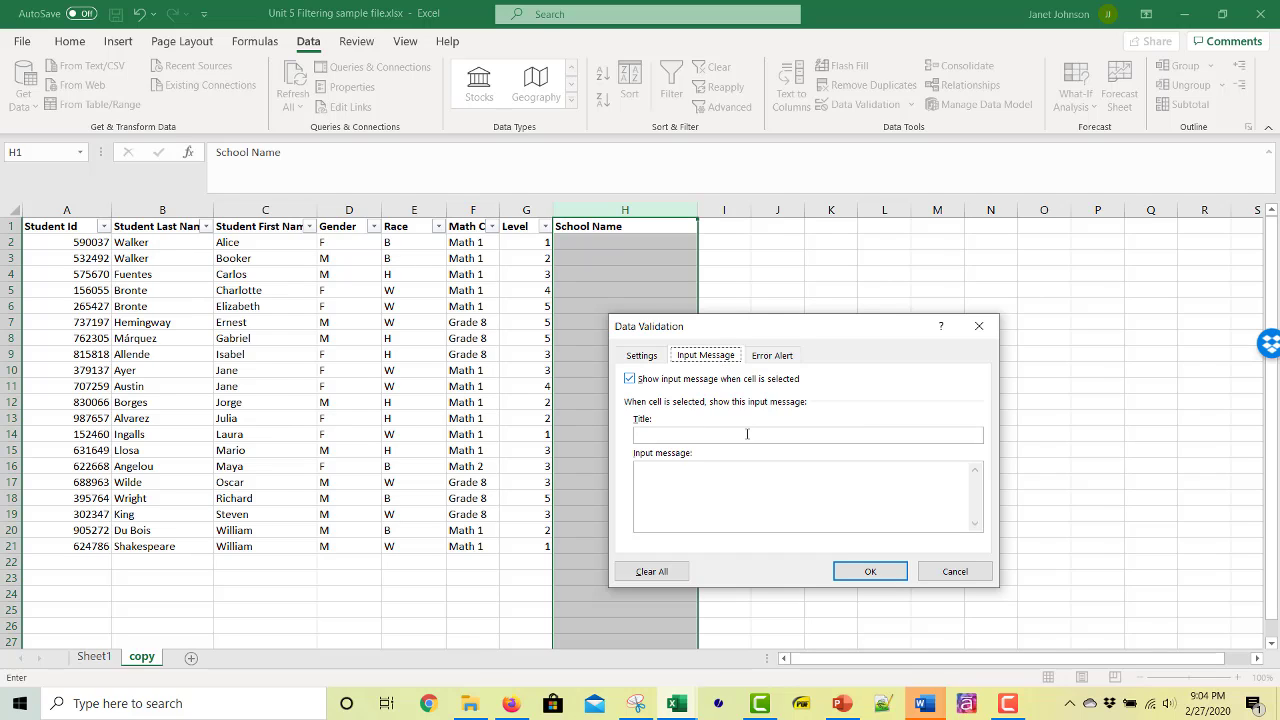
pyautogui.click(668, 434)
pyautogui.write('School Name')
# - Enter "Use the pull-down menu!" as the validation's error alert message and apply the validation to column H
pyautogui.click(806, 356)
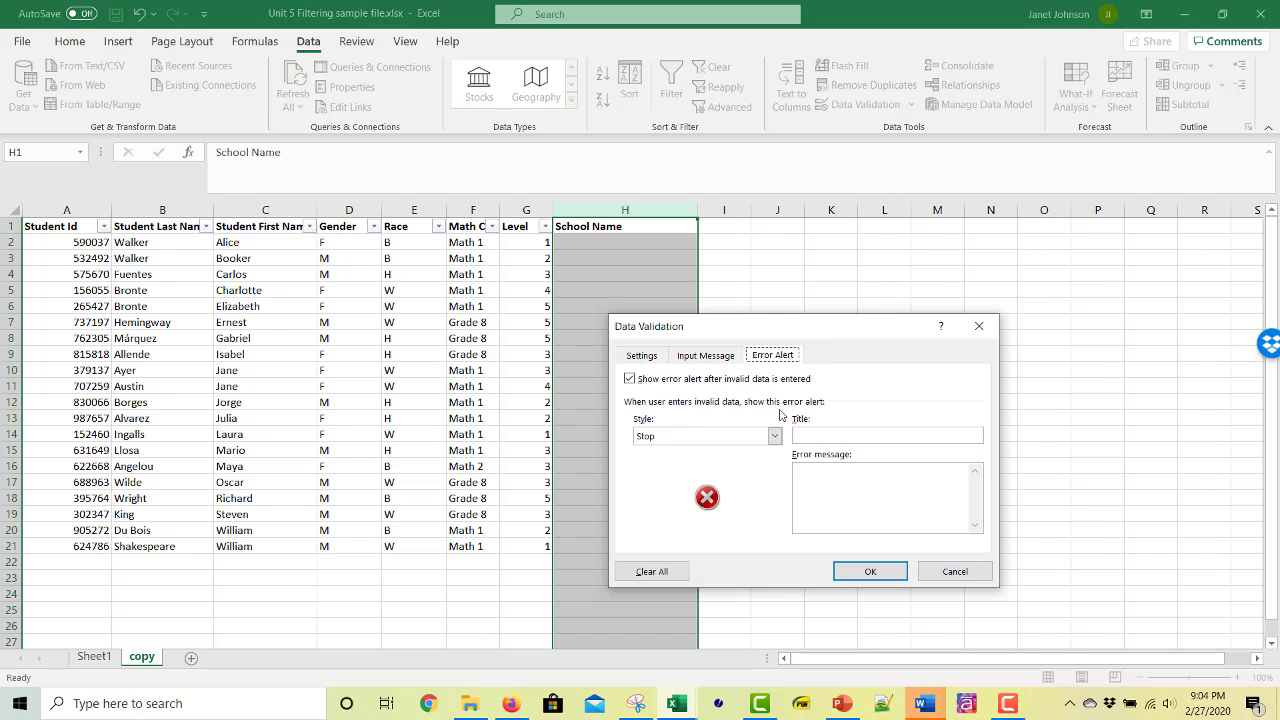
pyautogui.click(828, 477)
pyautogui.write('M')
pyautogui.write('se the pu')
pyautogui.write('ll-down menu!')
pyautogui.click(870, 571)
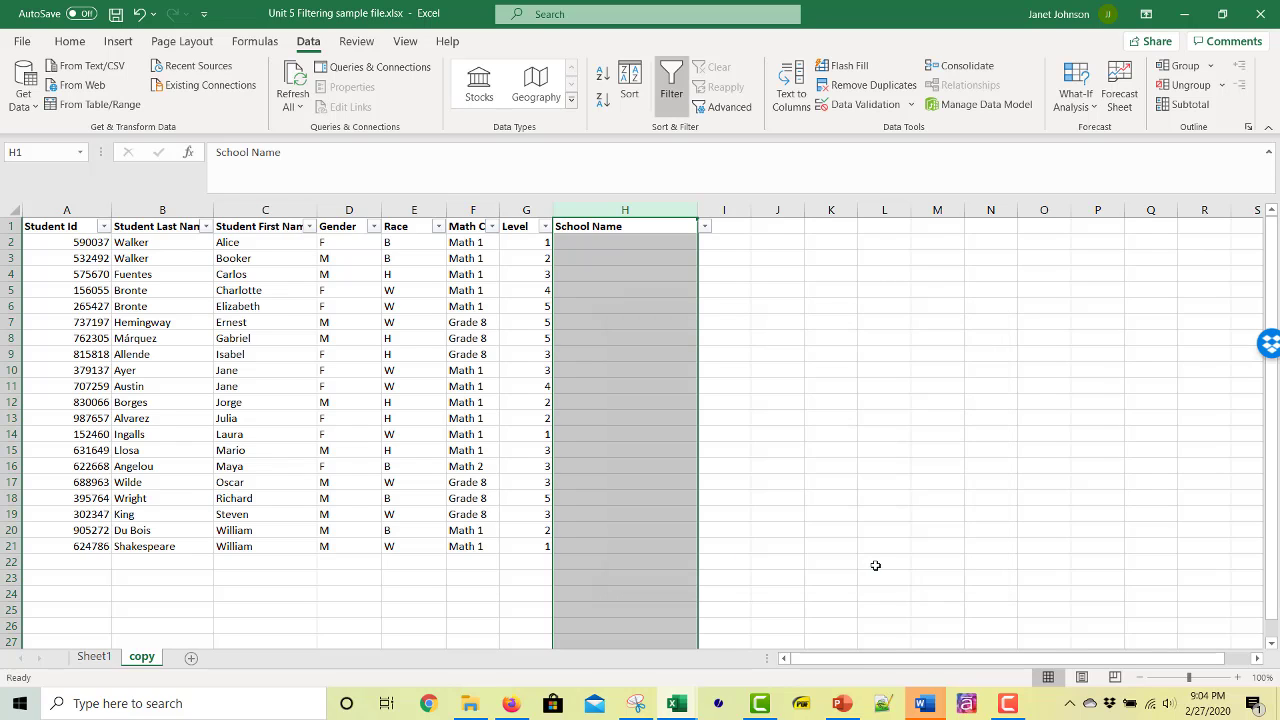
# - Choose Lincoln Elementary from the drop-down list as the school name in cell H2
pyautogui.click(751, 346)
pyautogui.click(630, 244)
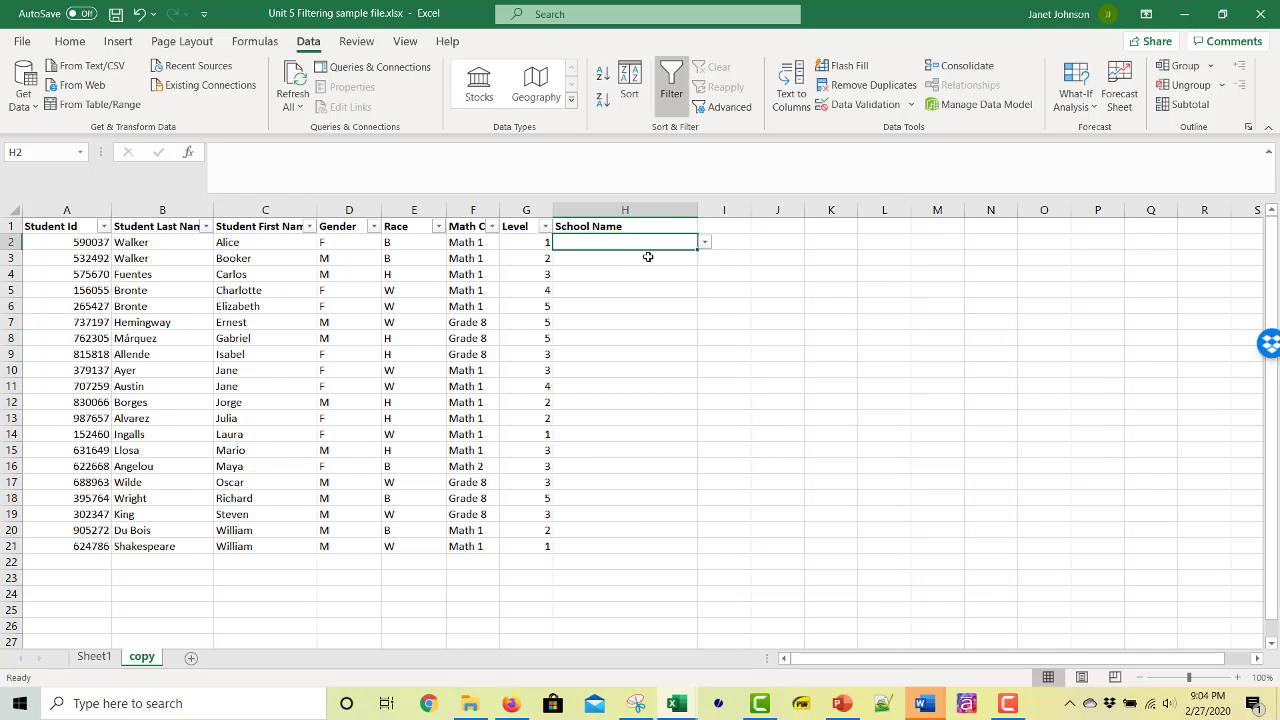
pyautogui.click(623, 257)
pyautogui.click(623, 290)
pyautogui.click(663, 241)
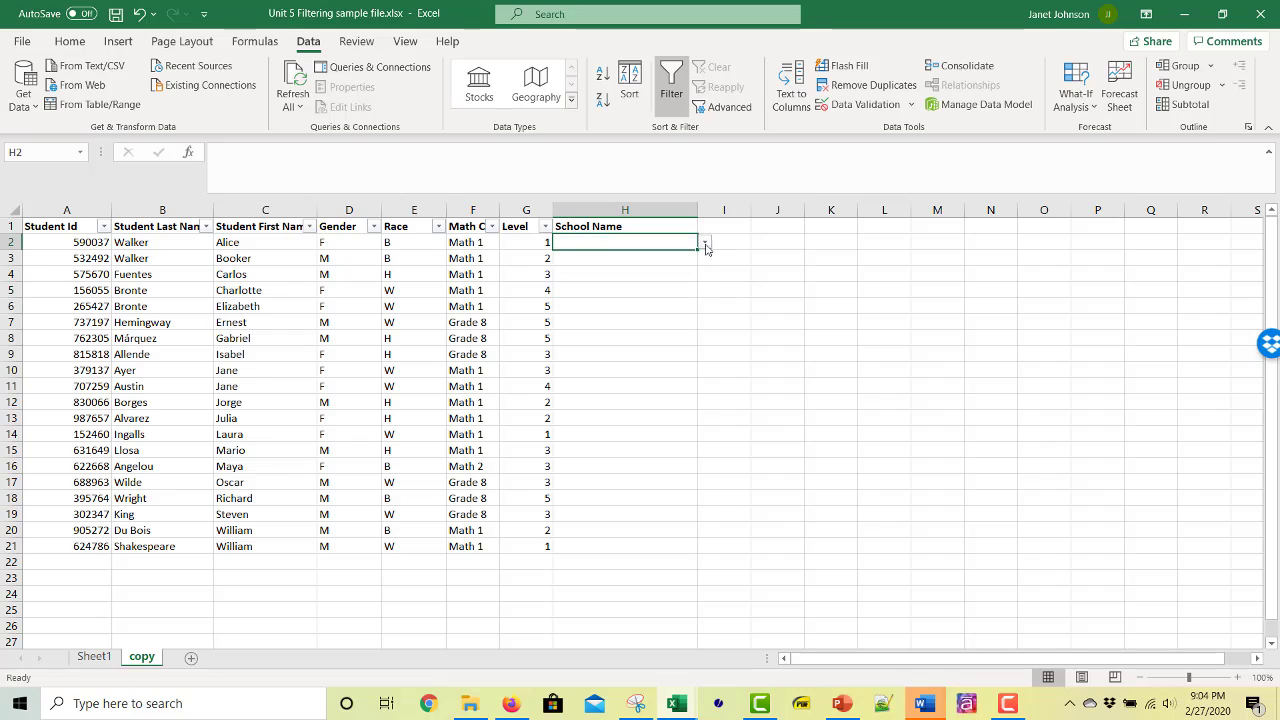
pyautogui.click(705, 245)
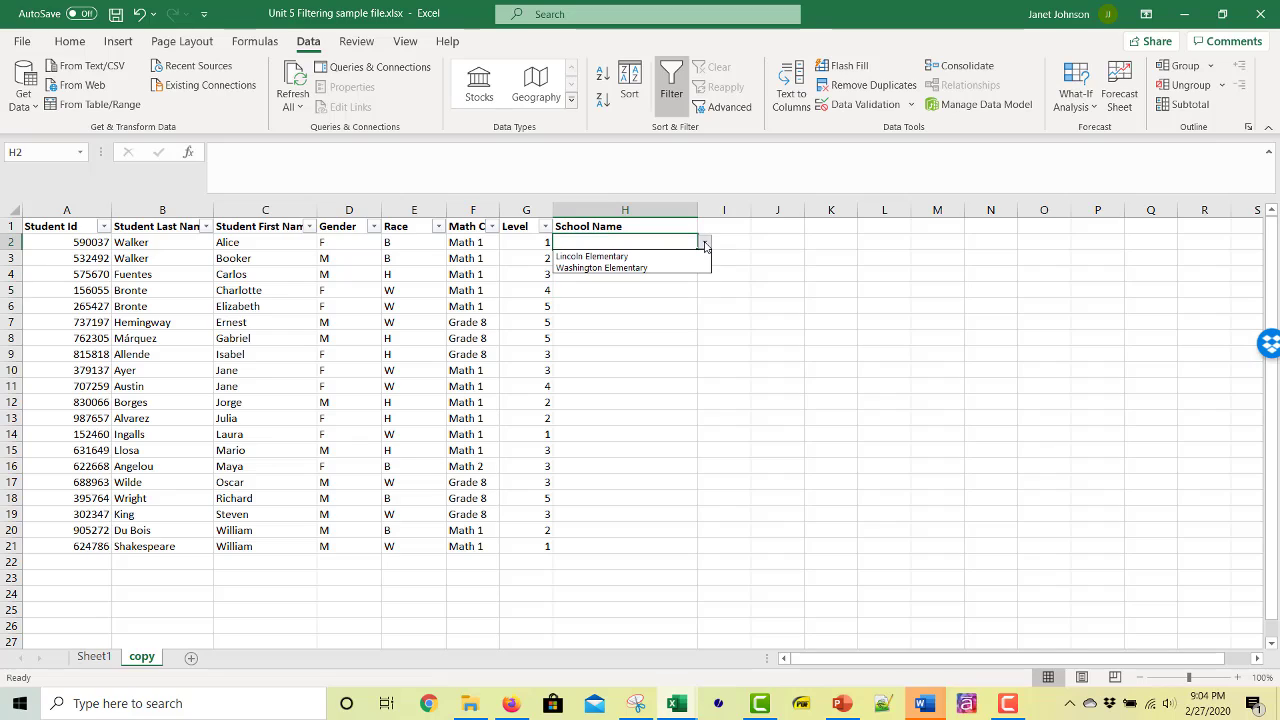
pyautogui.click(680, 259)
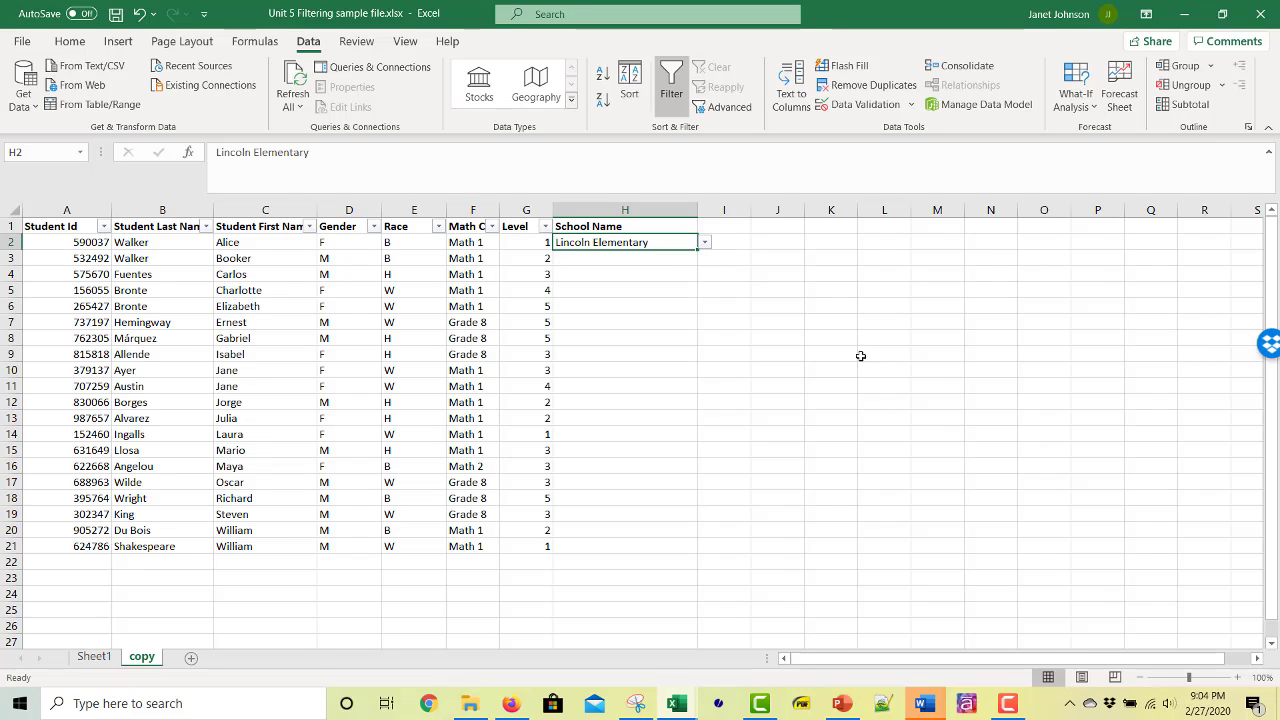
# - Choose Washington Elementary for cell H3, Lincoln Elementary for H4 and Washington Elementary for H5 from the drop-down lists
pyautogui.click(620, 258)
pyautogui.click(705, 258)
pyautogui.click(686, 286)
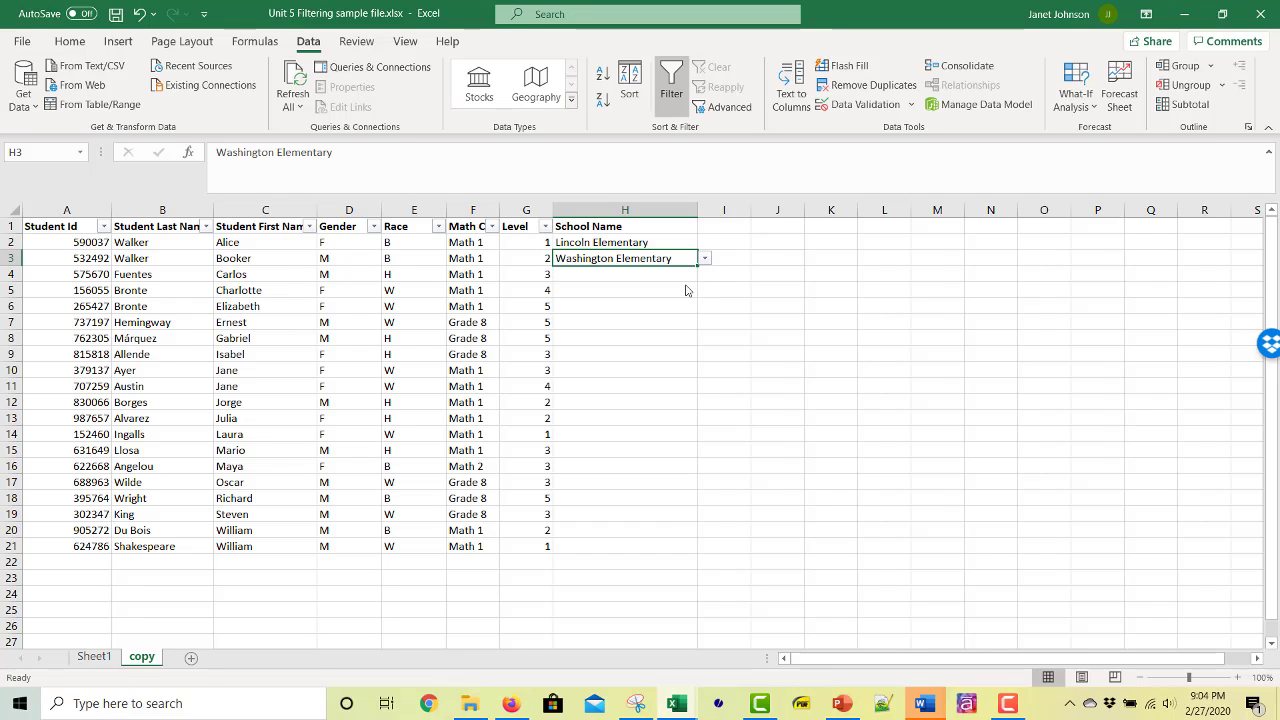
pyautogui.click(672, 274)
pyautogui.click(705, 277)
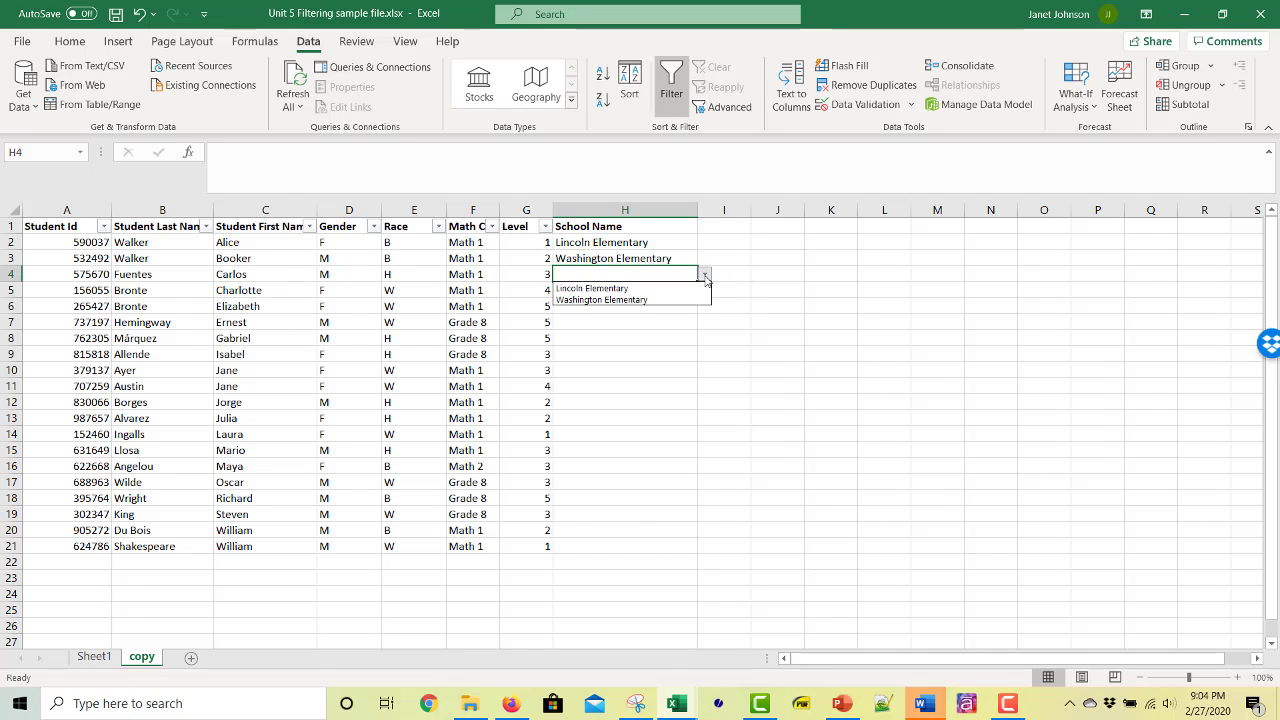
pyautogui.click(686, 284)
pyautogui.click(667, 290)
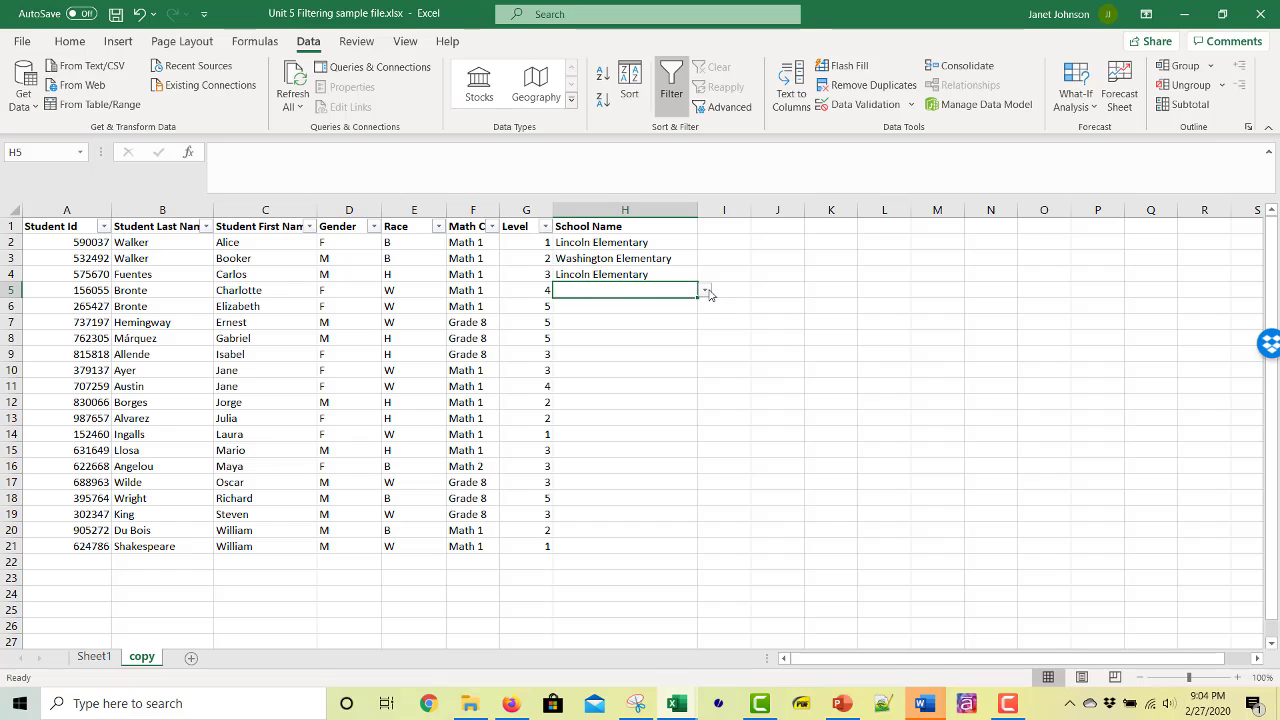
pyautogui.click(705, 290)
pyautogui.click(686, 316)
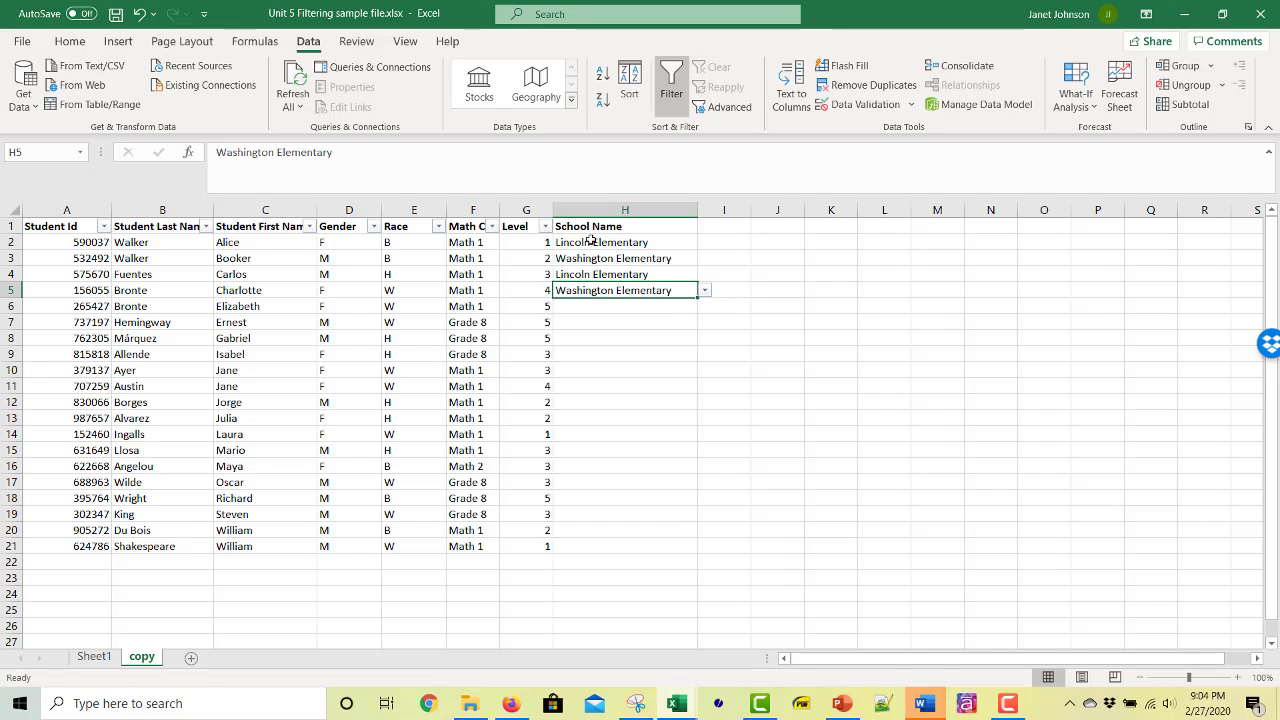
pyautogui.click(616, 308)
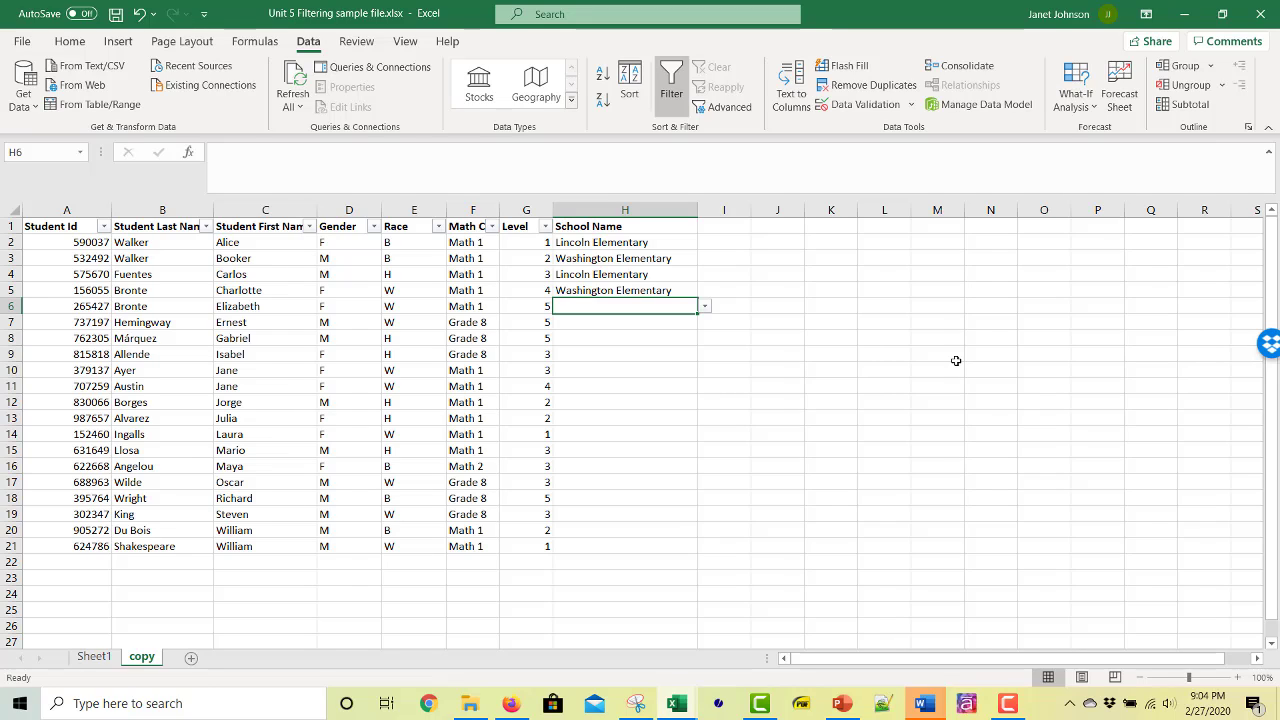
pyautogui.click(630, 243)
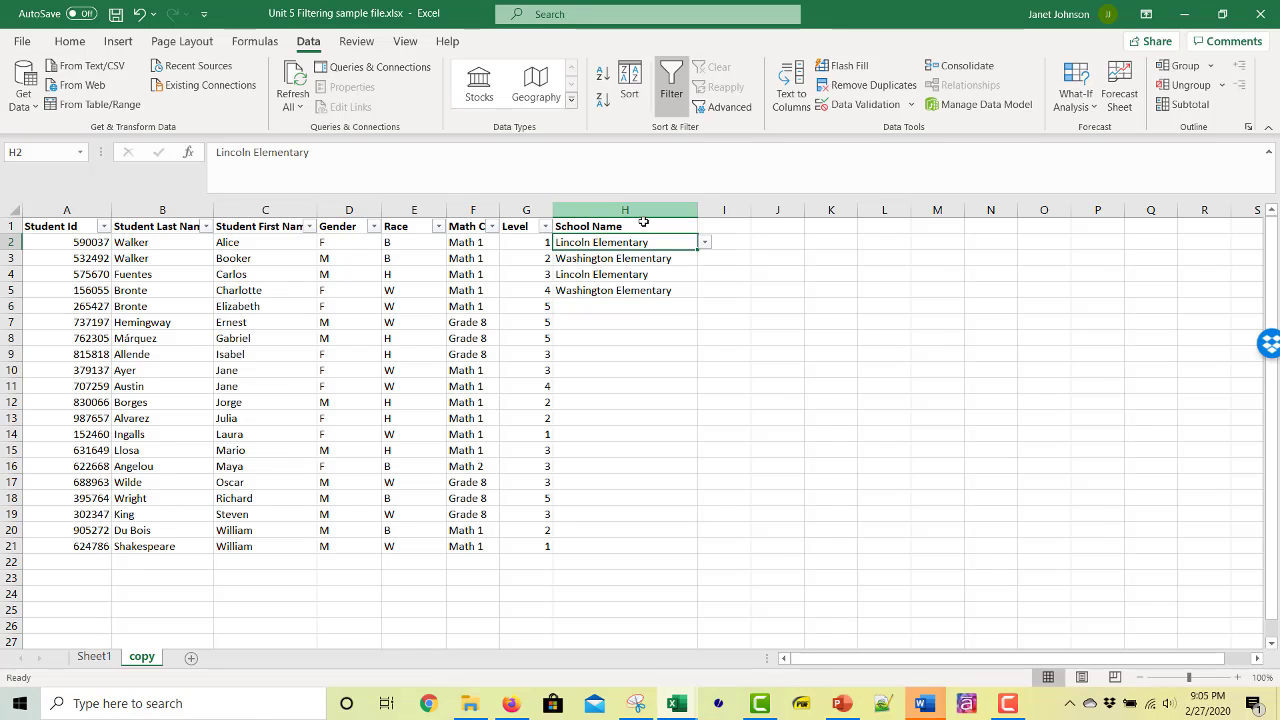
pyautogui.click(650, 304)
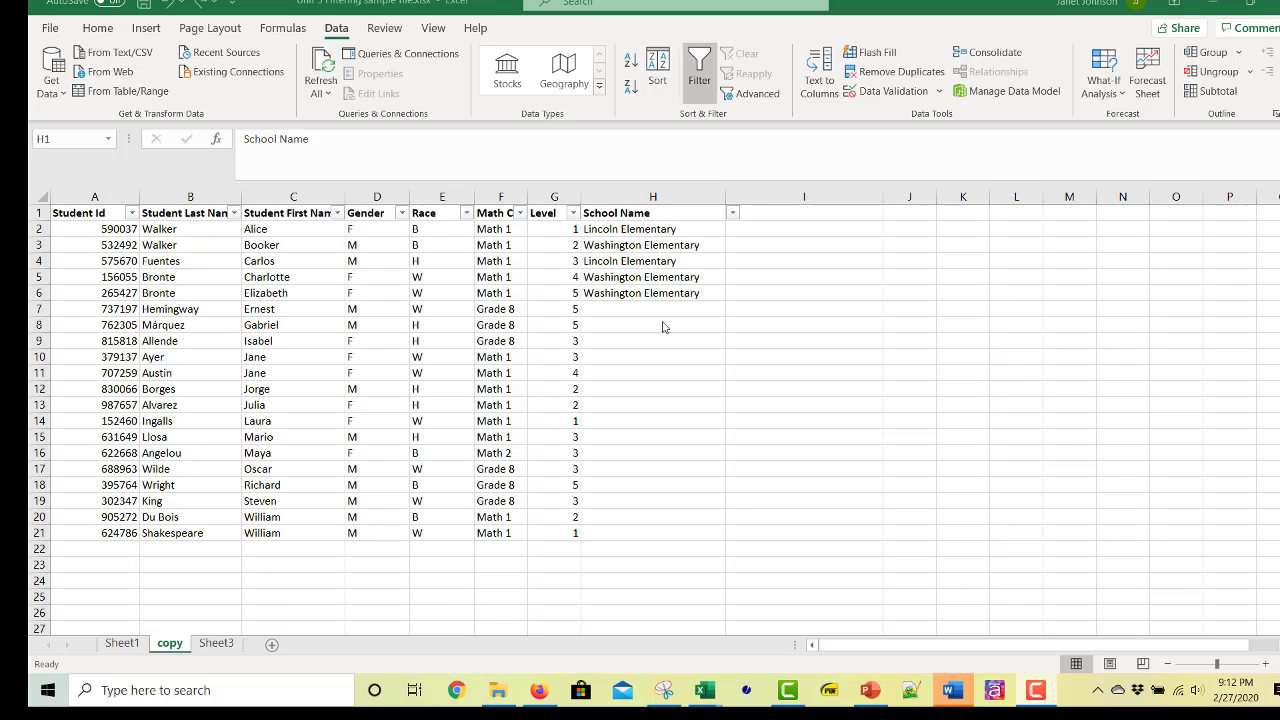
# - Try to change the column H header in cell H1 to School, and cancel the entry
pyautogui.click(666, 217)
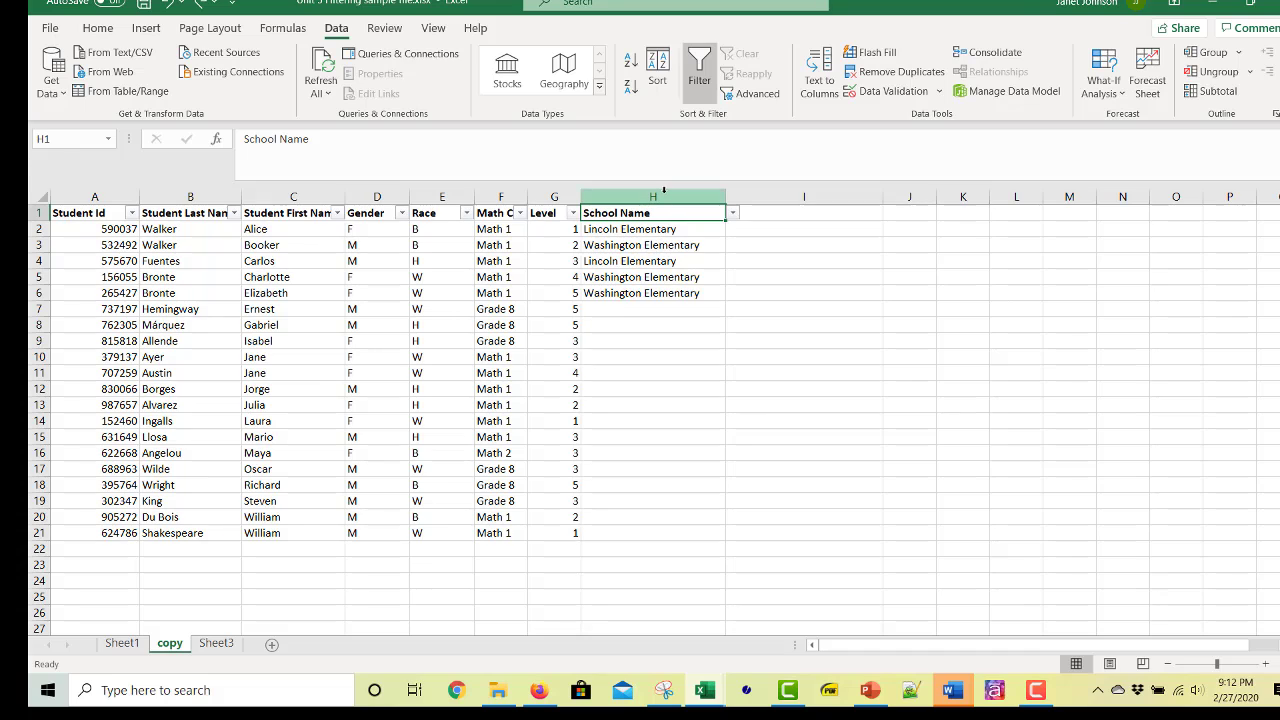
pyautogui.click(659, 197)
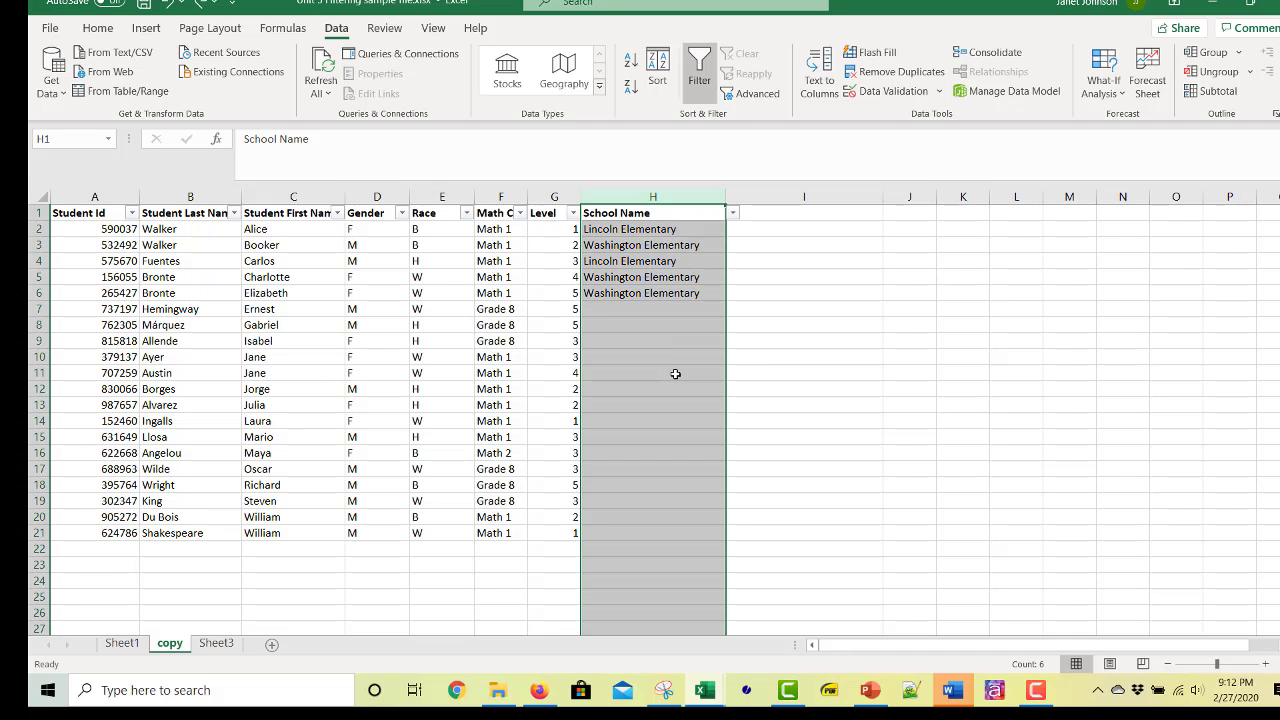
pyautogui.click(690, 216)
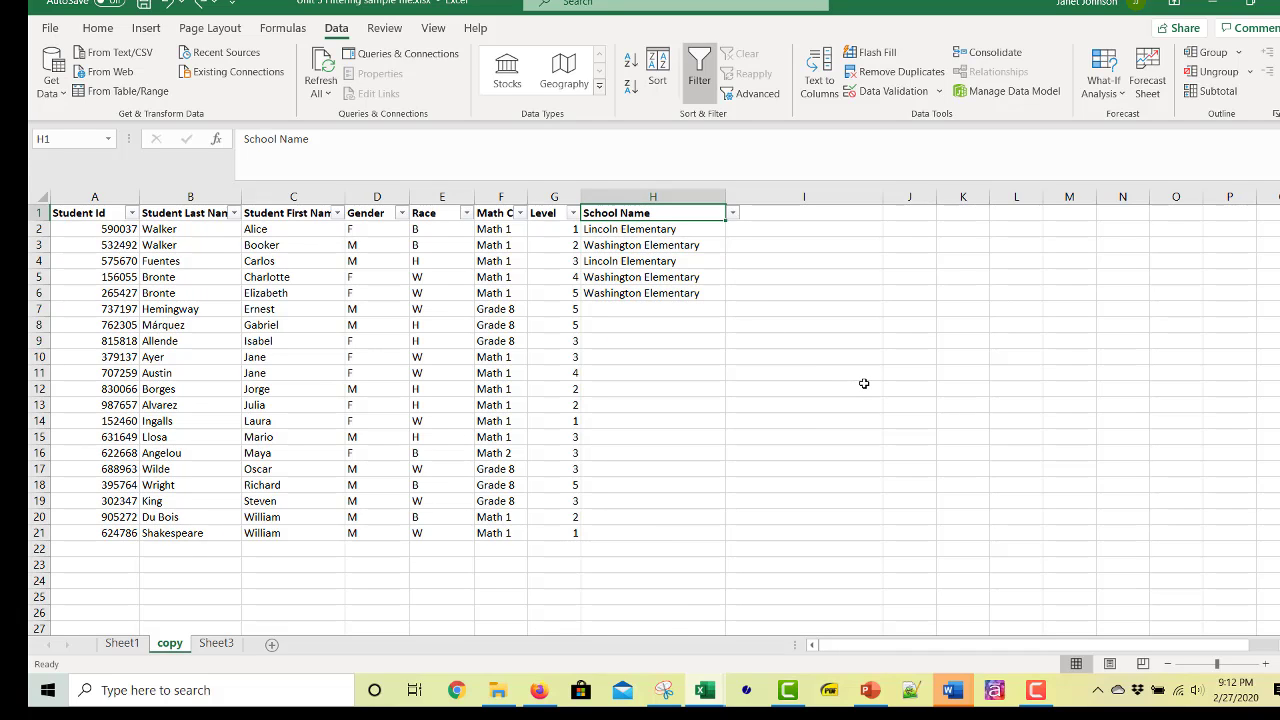
pyautogui.click(645, 229)
pyautogui.write('Scho')
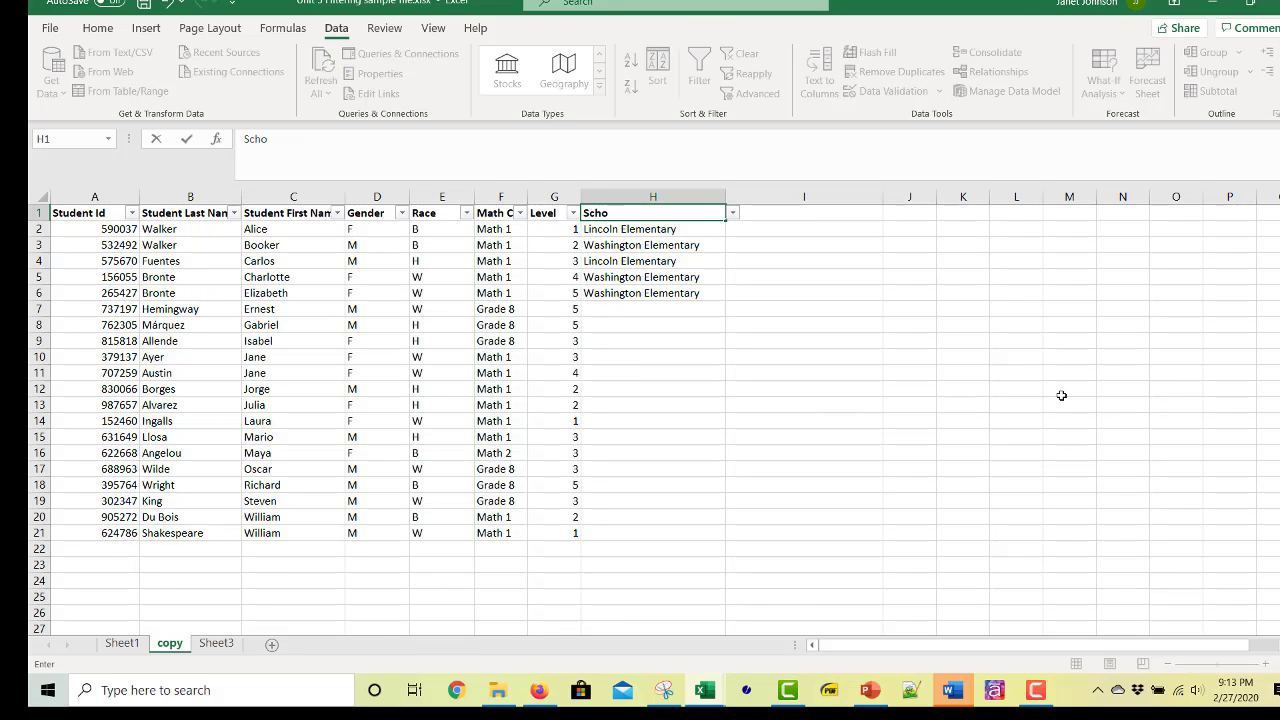
pyautogui.press('Return')
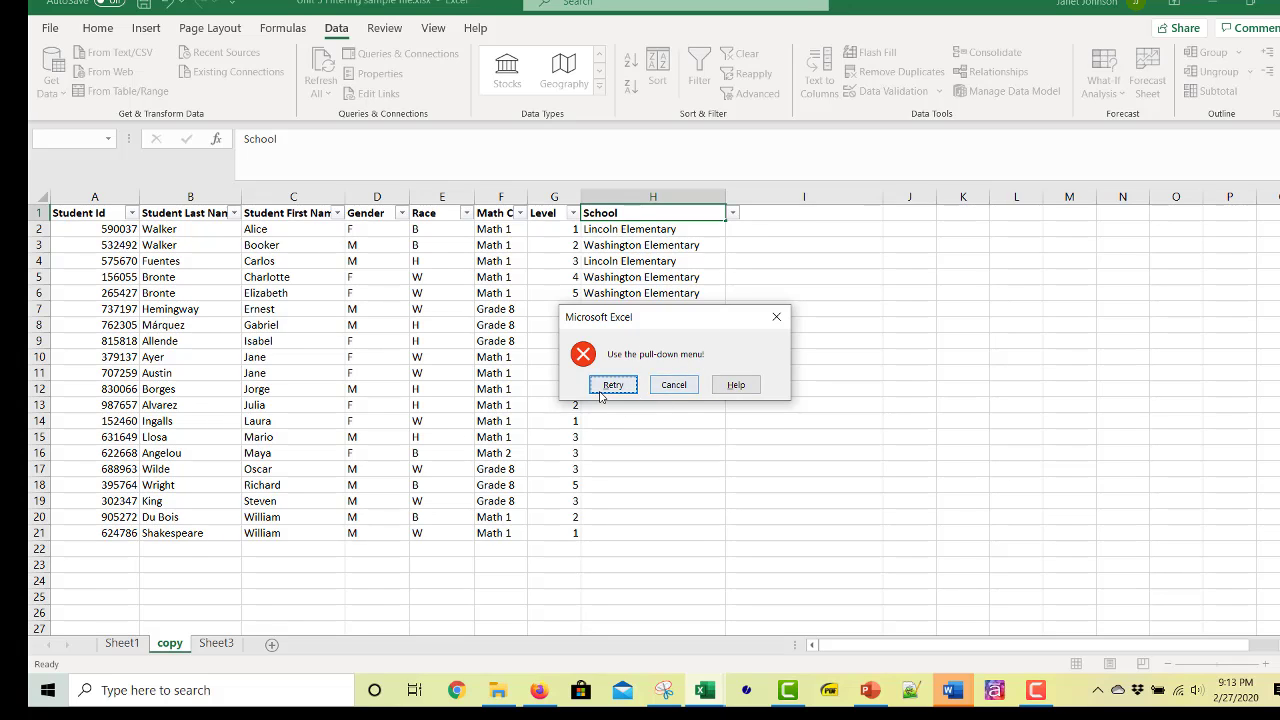
pyautogui.click(686, 390)
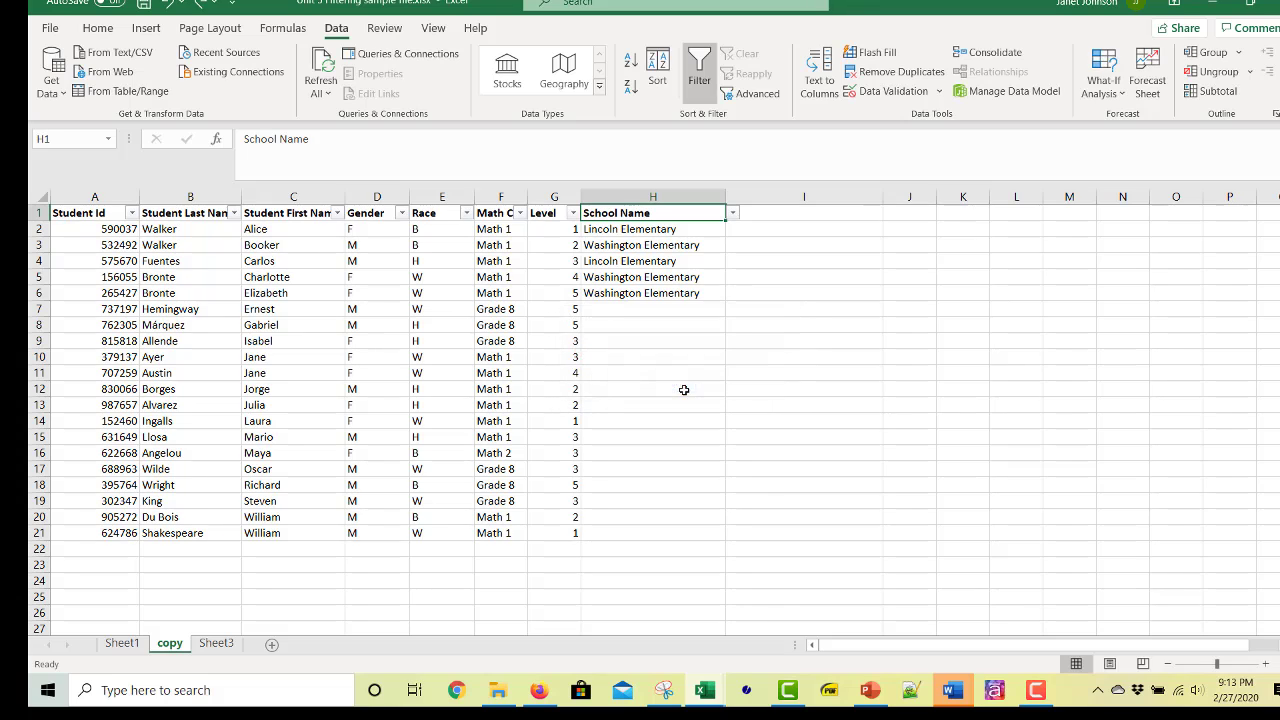
# - Clear all data validation settings from the School Name header cell H1 only
pyautogui.click(676, 192)
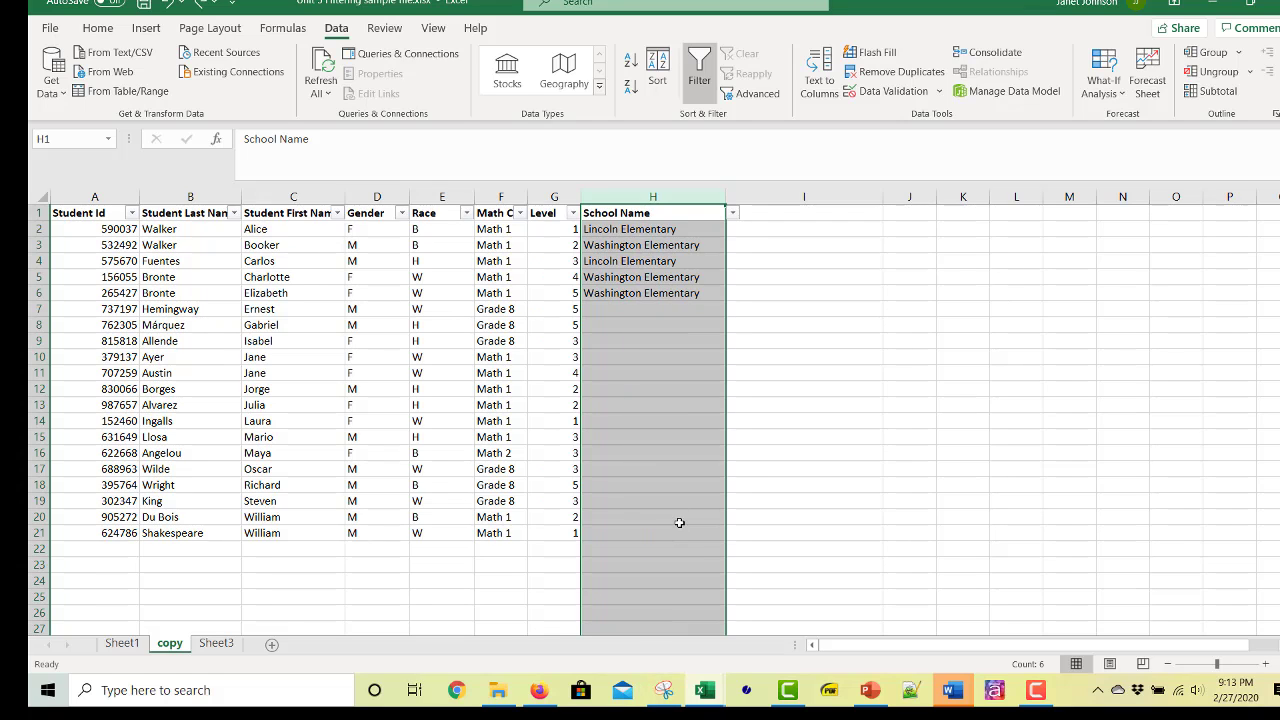
pyautogui.moveTo(680, 519); pyautogui.dragTo(679, 502)
pyautogui.click(668, 212)
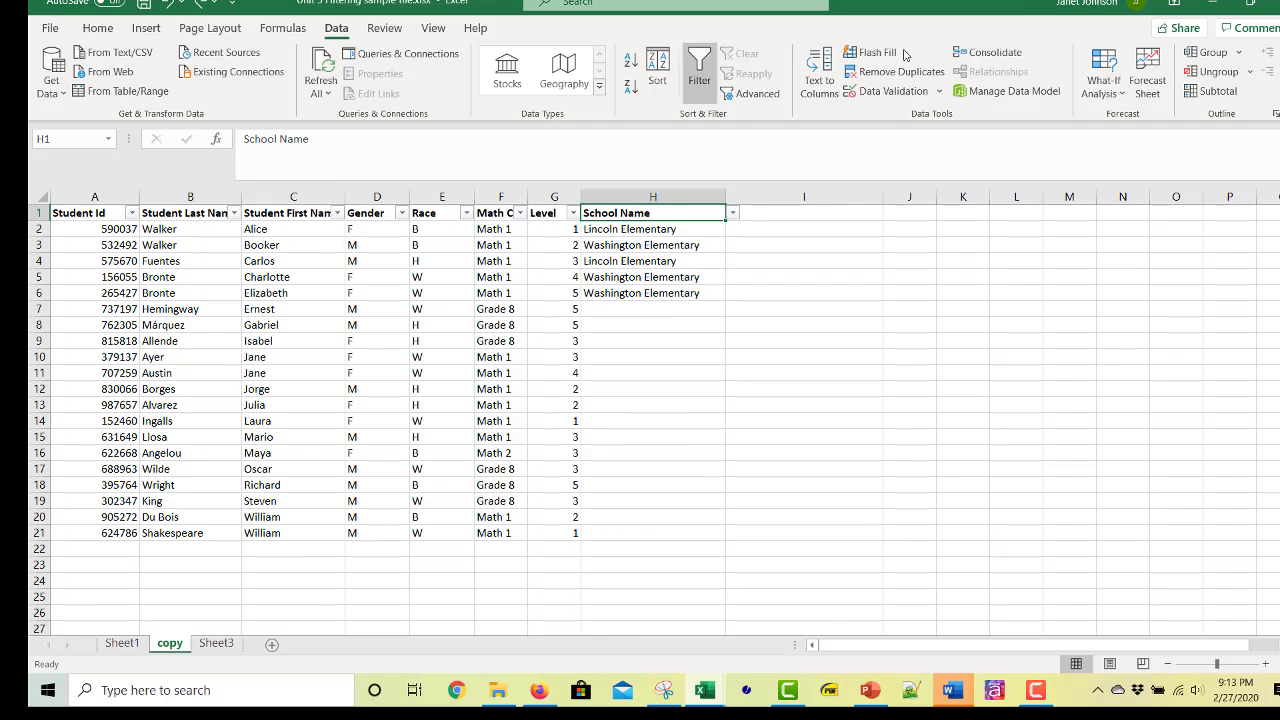
pyautogui.click(884, 91)
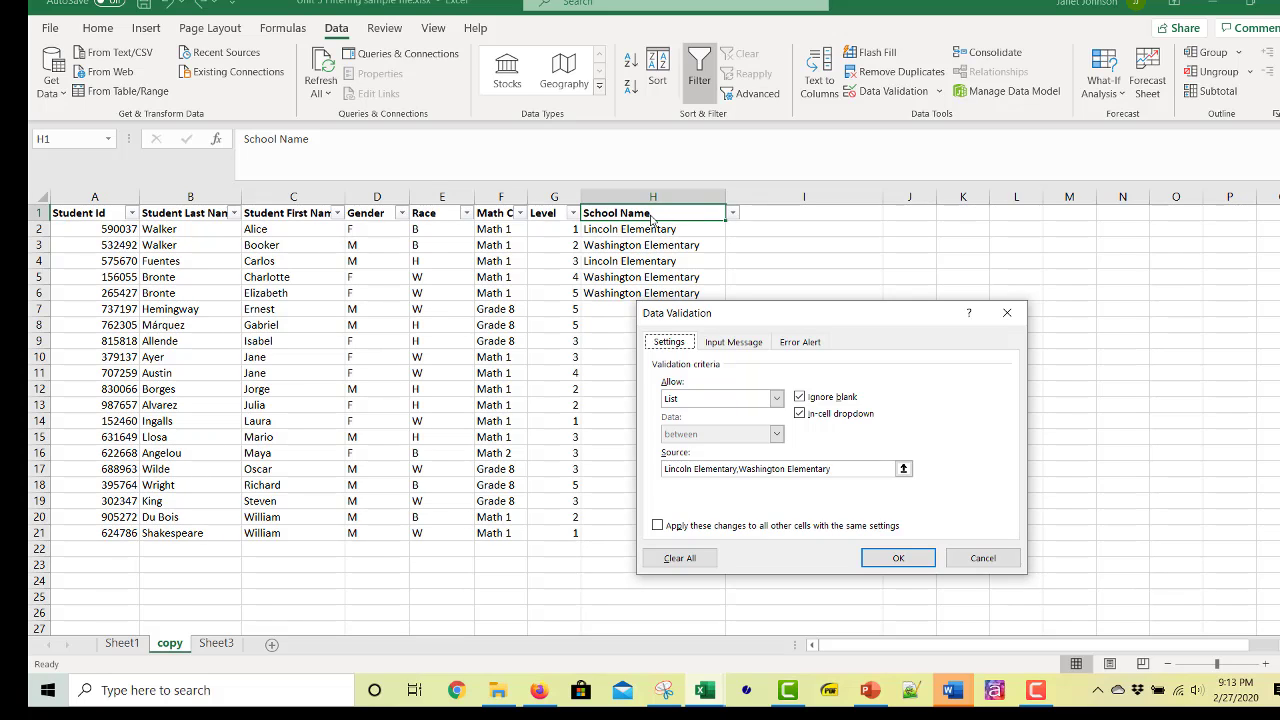
pyautogui.click(694, 560)
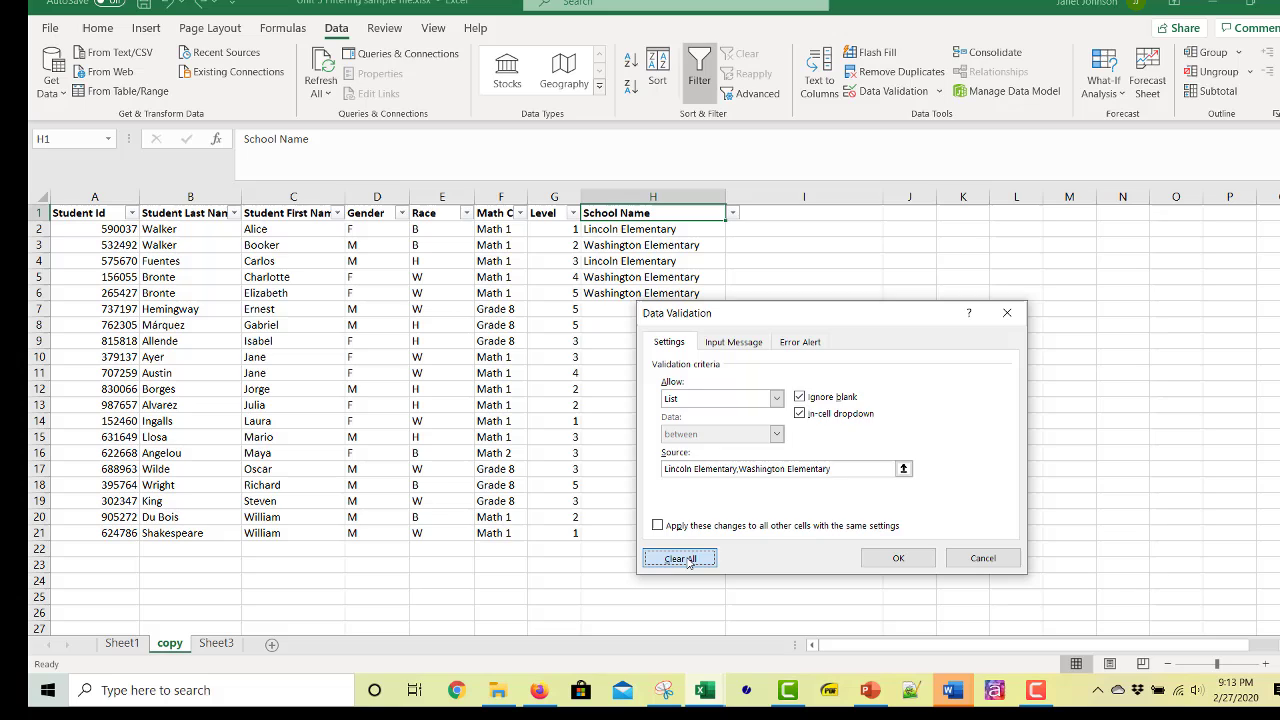
pyautogui.click(887, 558)
pyautogui.click(820, 458)
# - Change the column H header in cell H1 to School
pyautogui.click(680, 232)
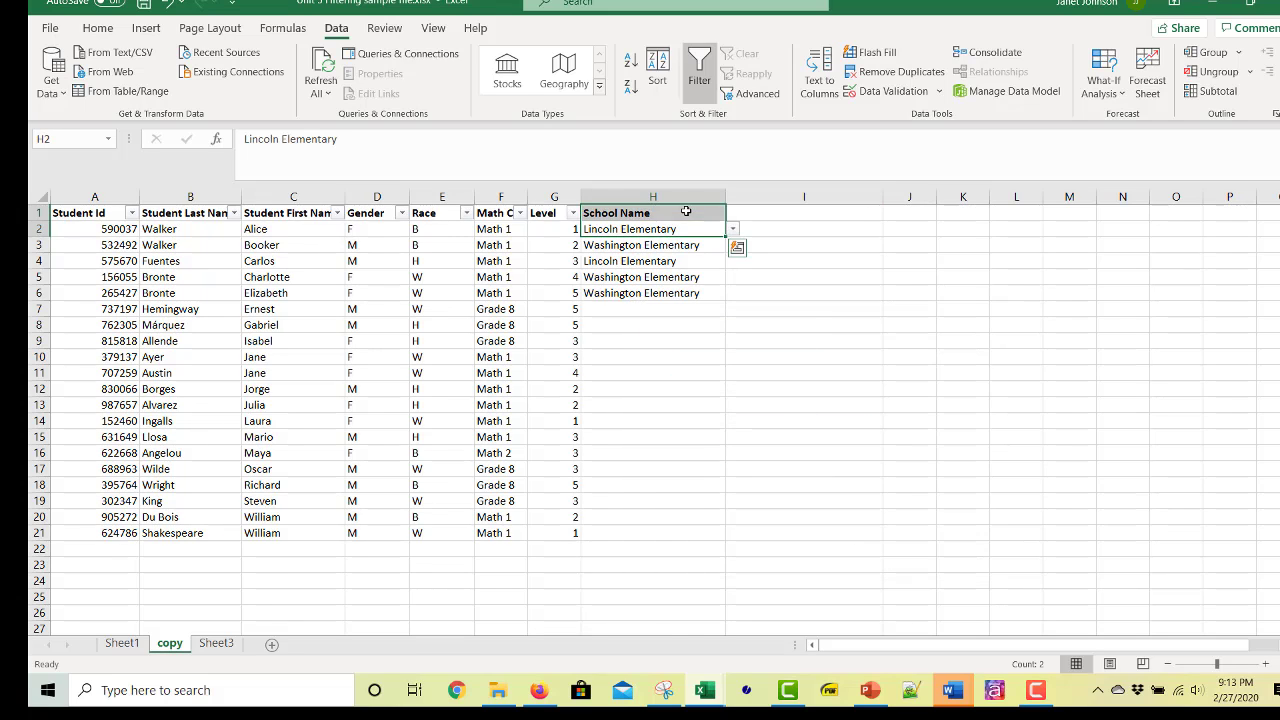
pyautogui.click(688, 212)
pyautogui.write('Scho')
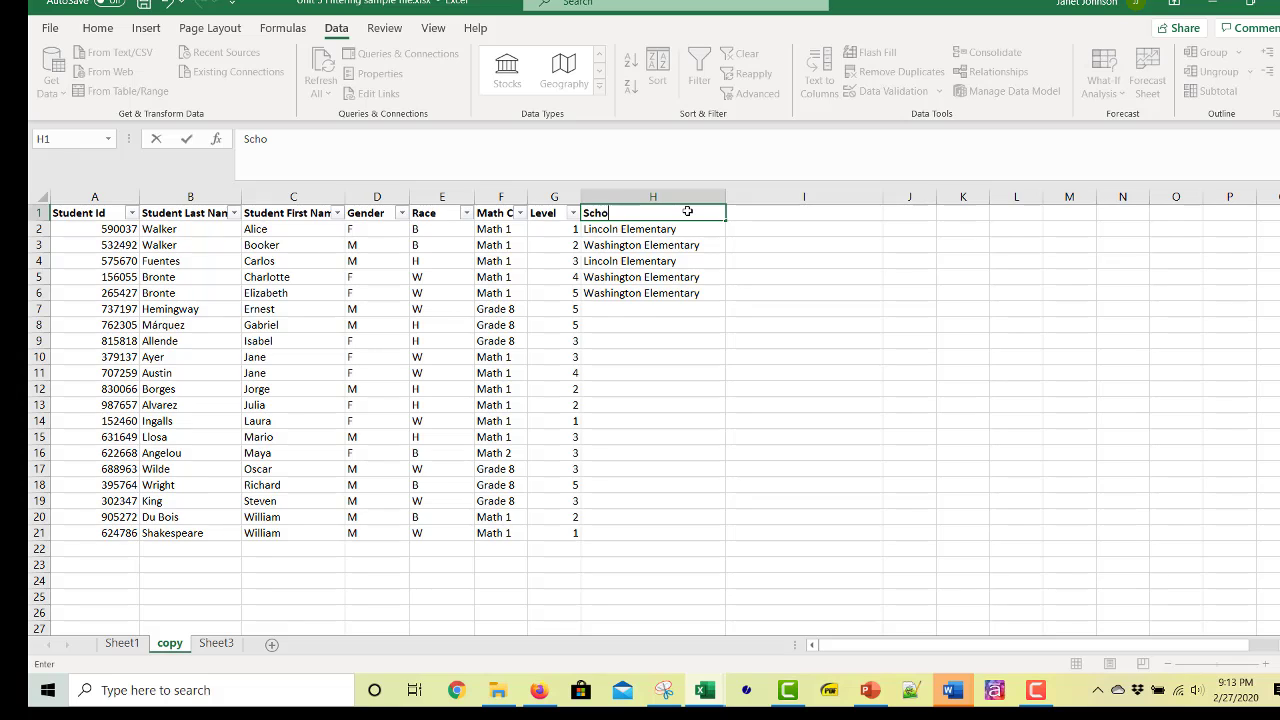
pyautogui.press('Return')
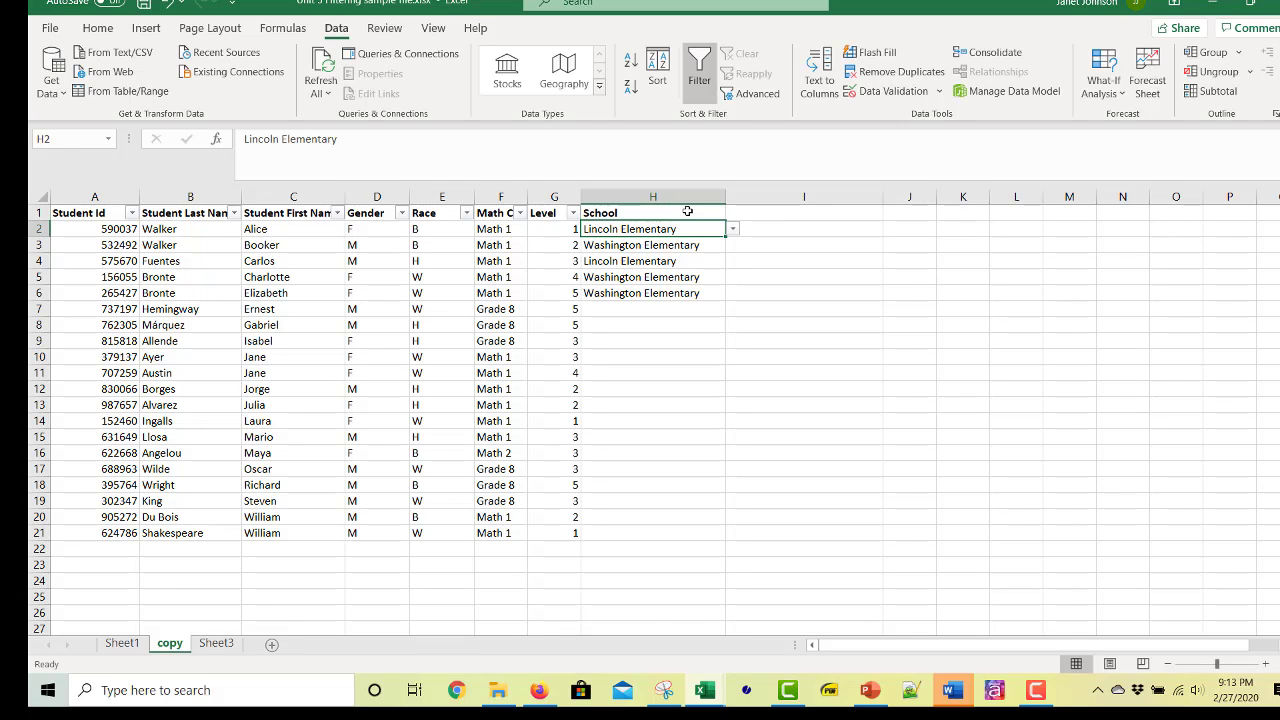
# - Check the school drop-down list in cell H2 and choose Washington Elementary from the list in cell H10
pyautogui.click(734, 230)
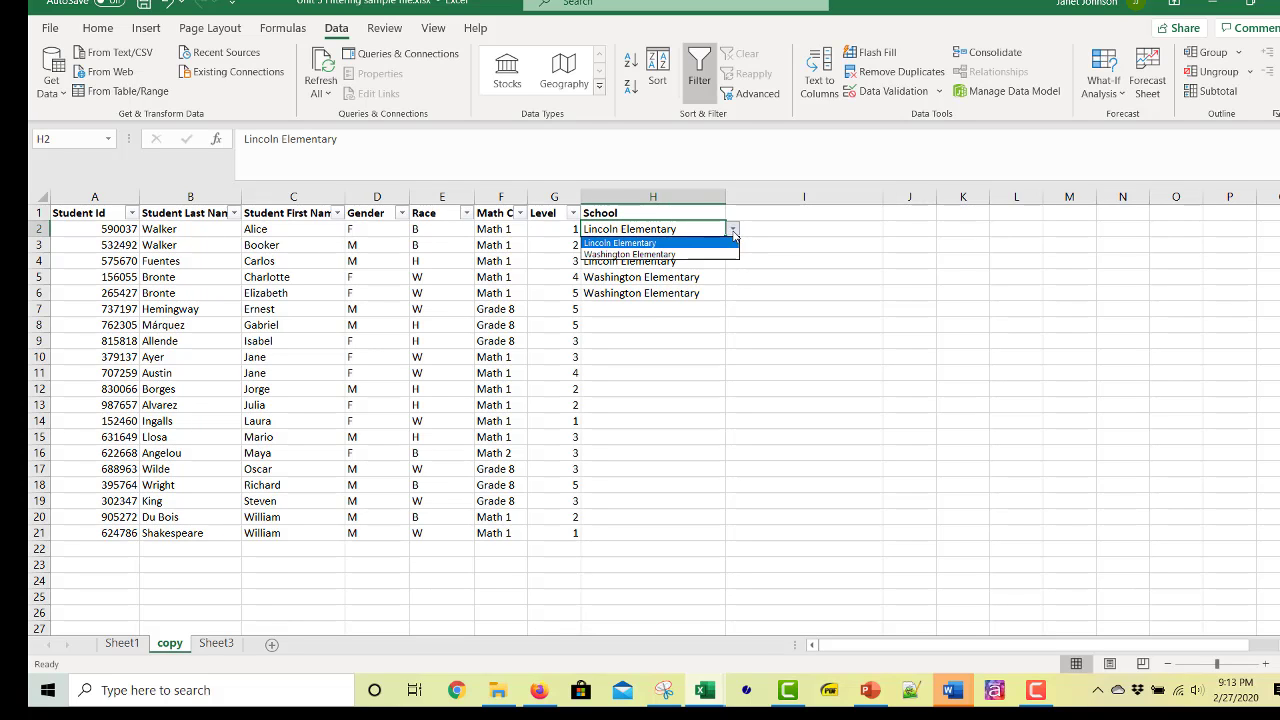
pyautogui.click(690, 243)
pyautogui.click(694, 248)
pyautogui.click(670, 358)
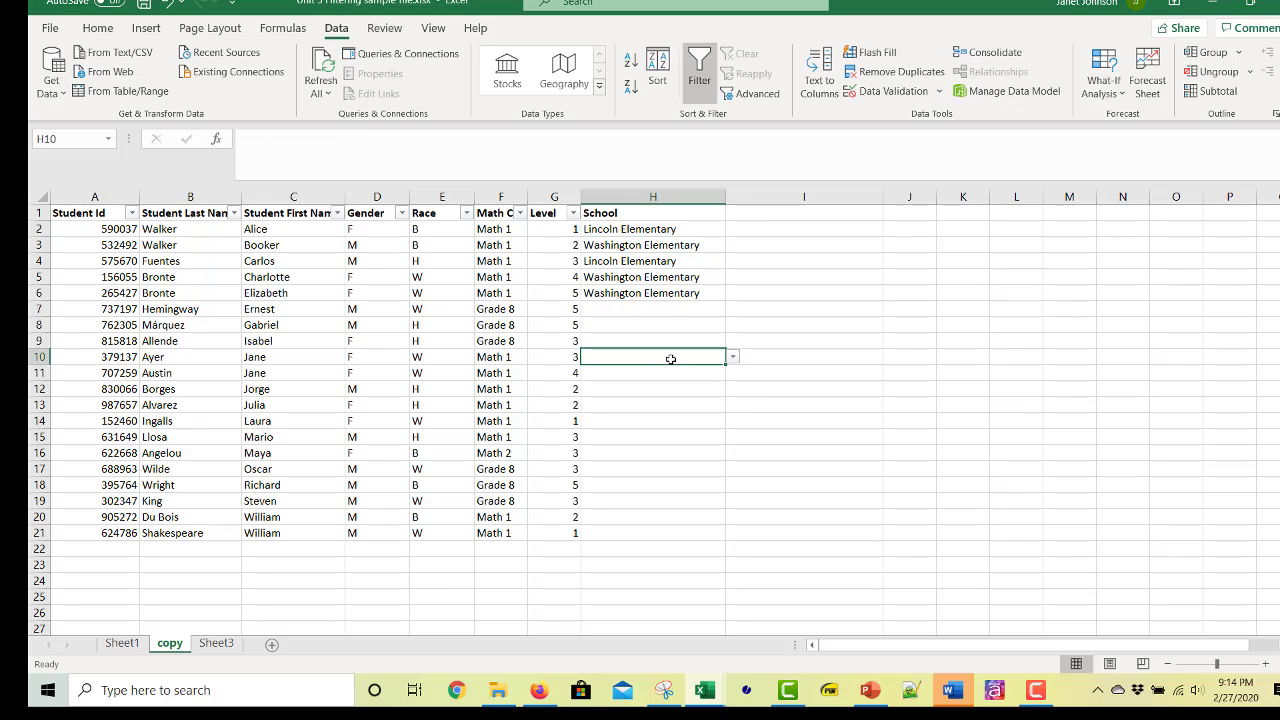
pyautogui.click(734, 358)
pyautogui.click(670, 384)
pyautogui.press('Down')
pyautogui.press('Down')
pyautogui.press('Down')
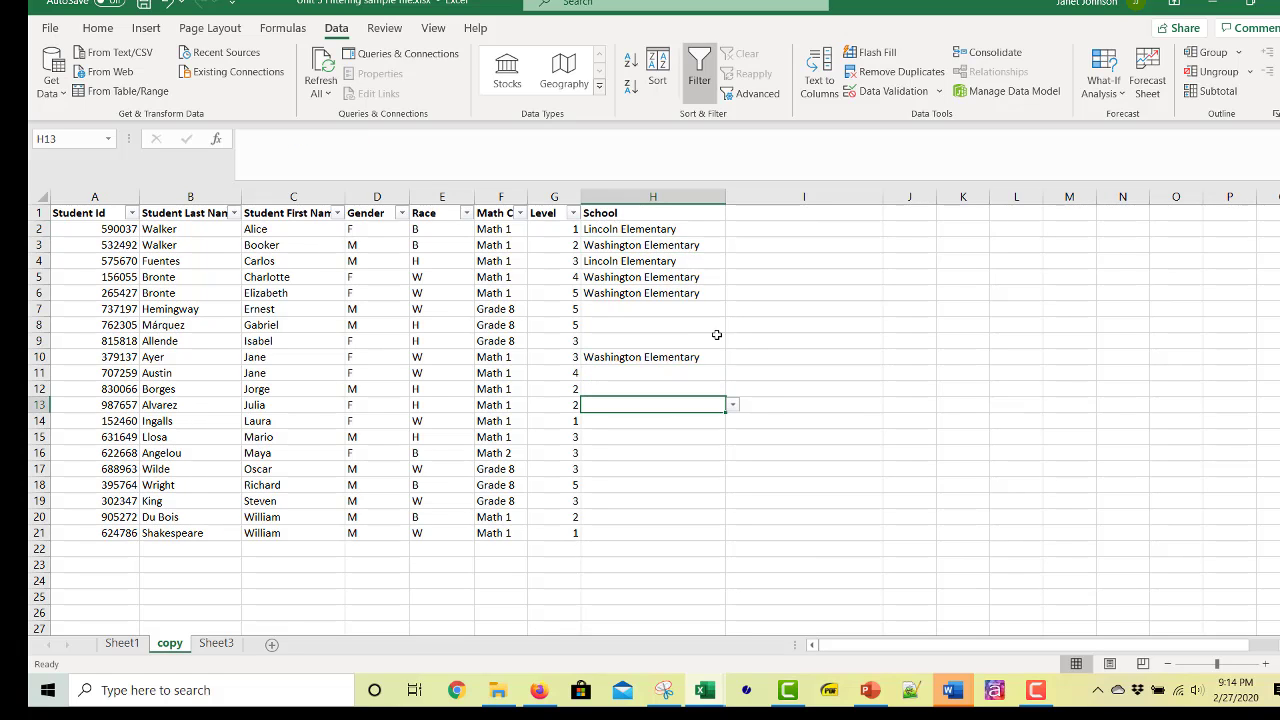
# - Try to enter the unlisted school name Lincoln ES in cell H7, and cancel the entry
pyautogui.click(686, 320)
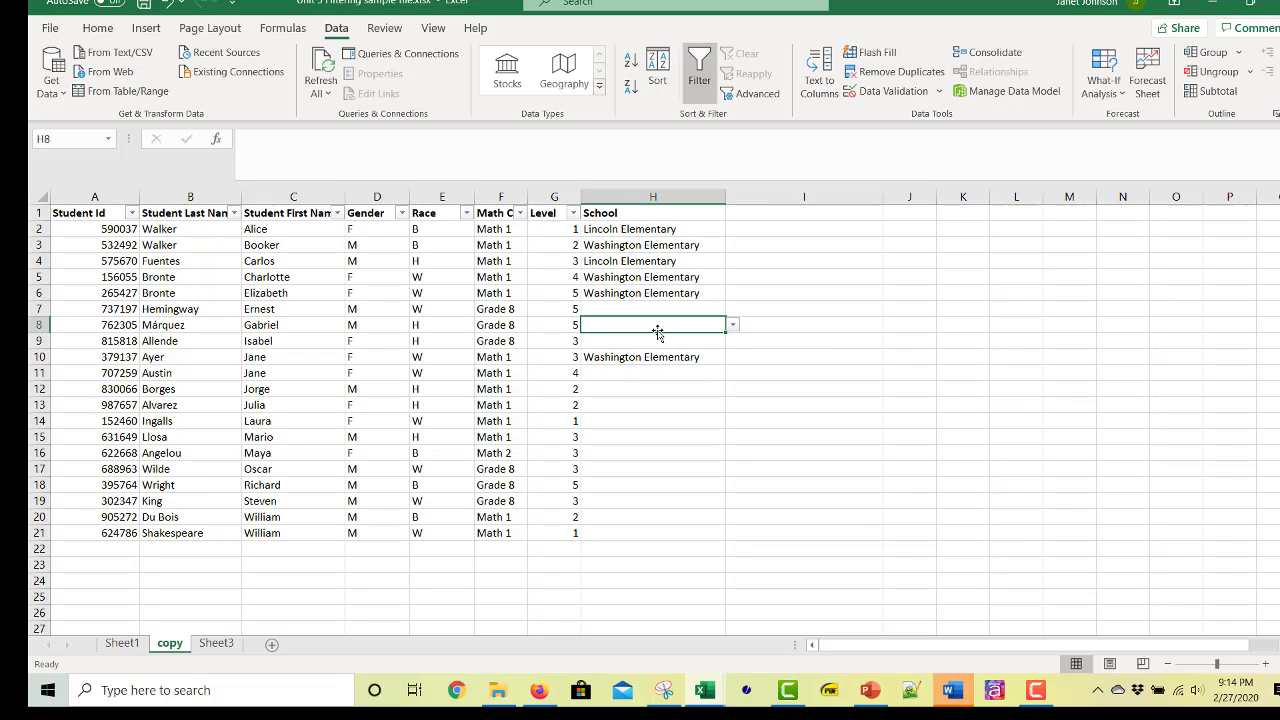
pyautogui.click(660, 308)
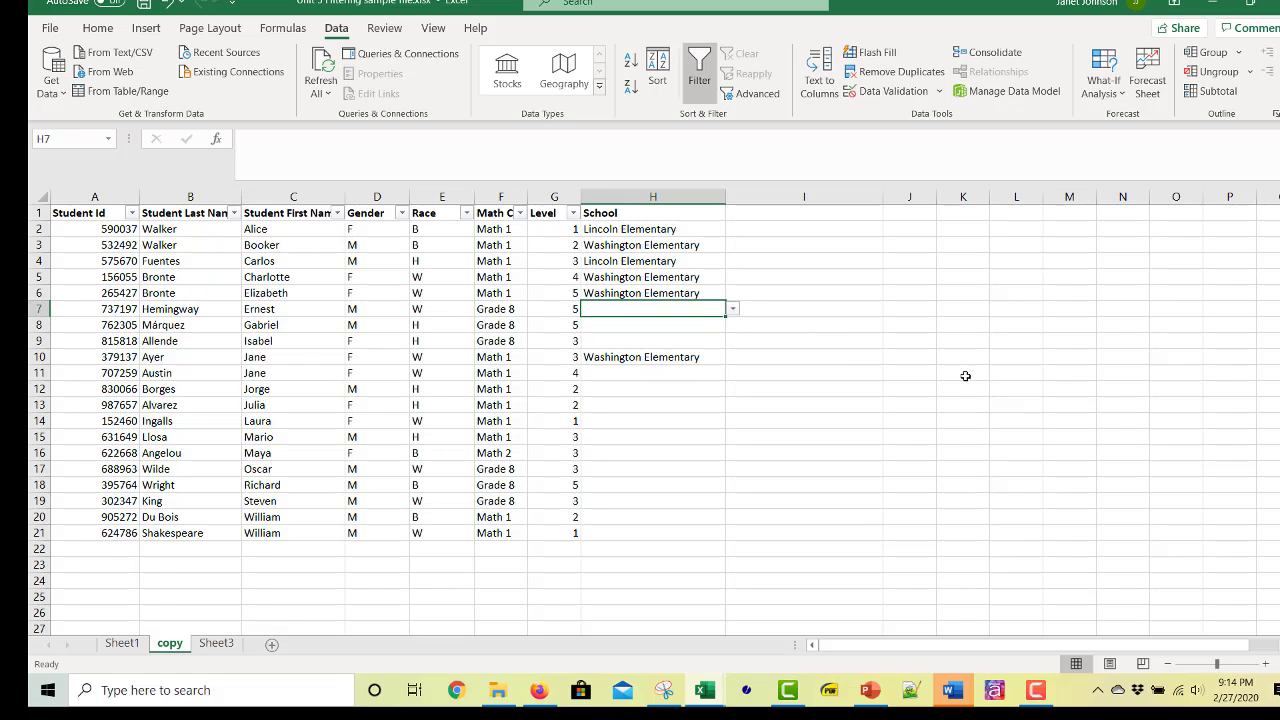
pyautogui.write('Lincoln')
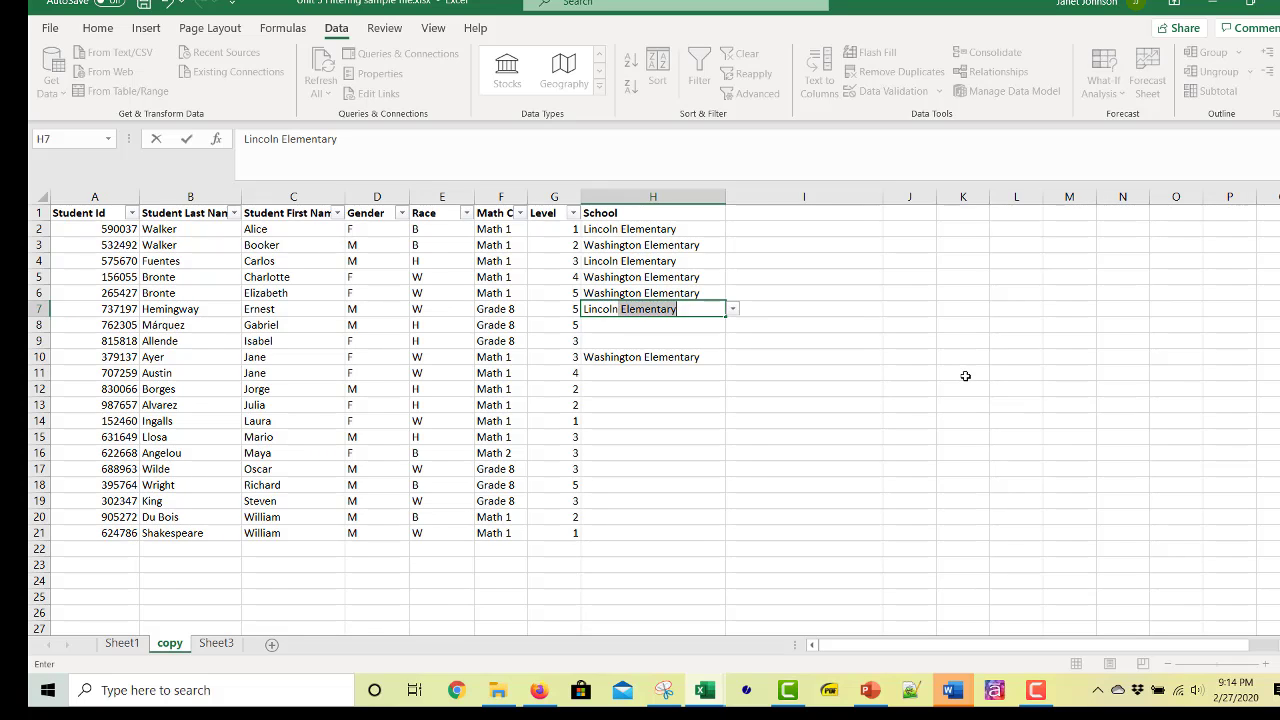
pyautogui.write(' ES')
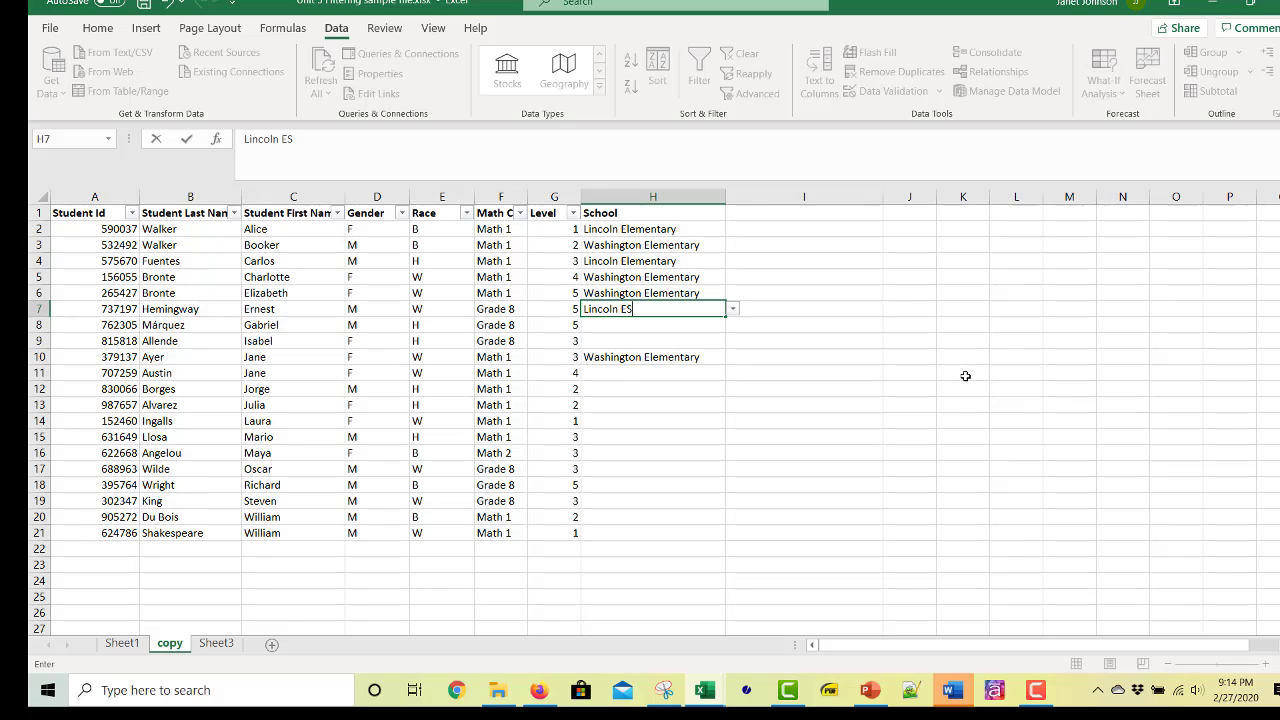
pyautogui.press('Return')
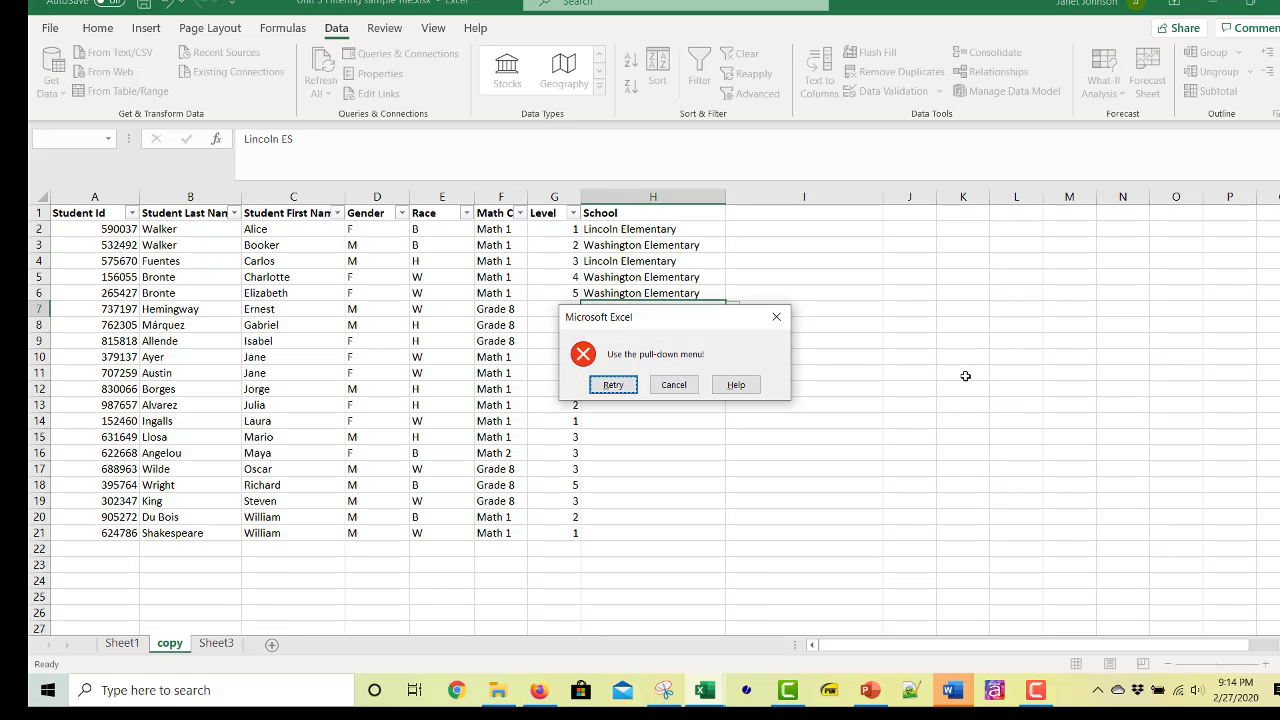
pyautogui.click(675, 386)
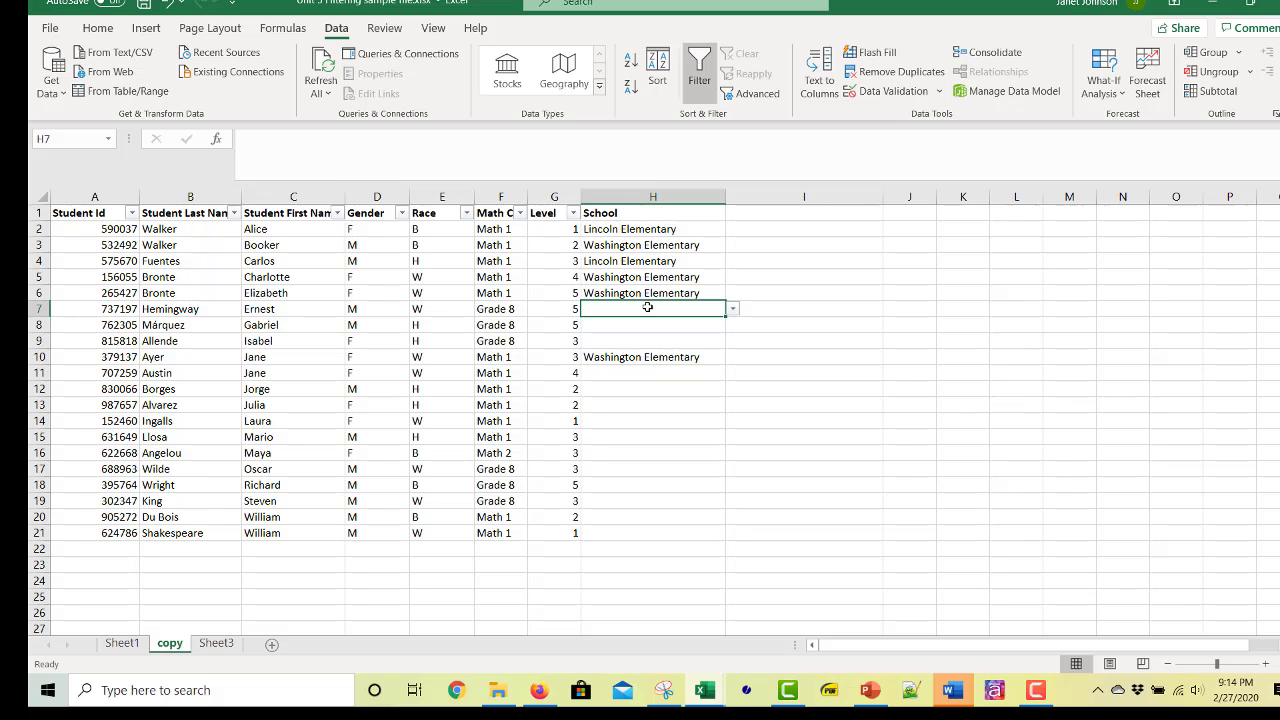
# - Enter Washington Elementary as the school name in cell H7
pyautogui.write('Washington Elementary')
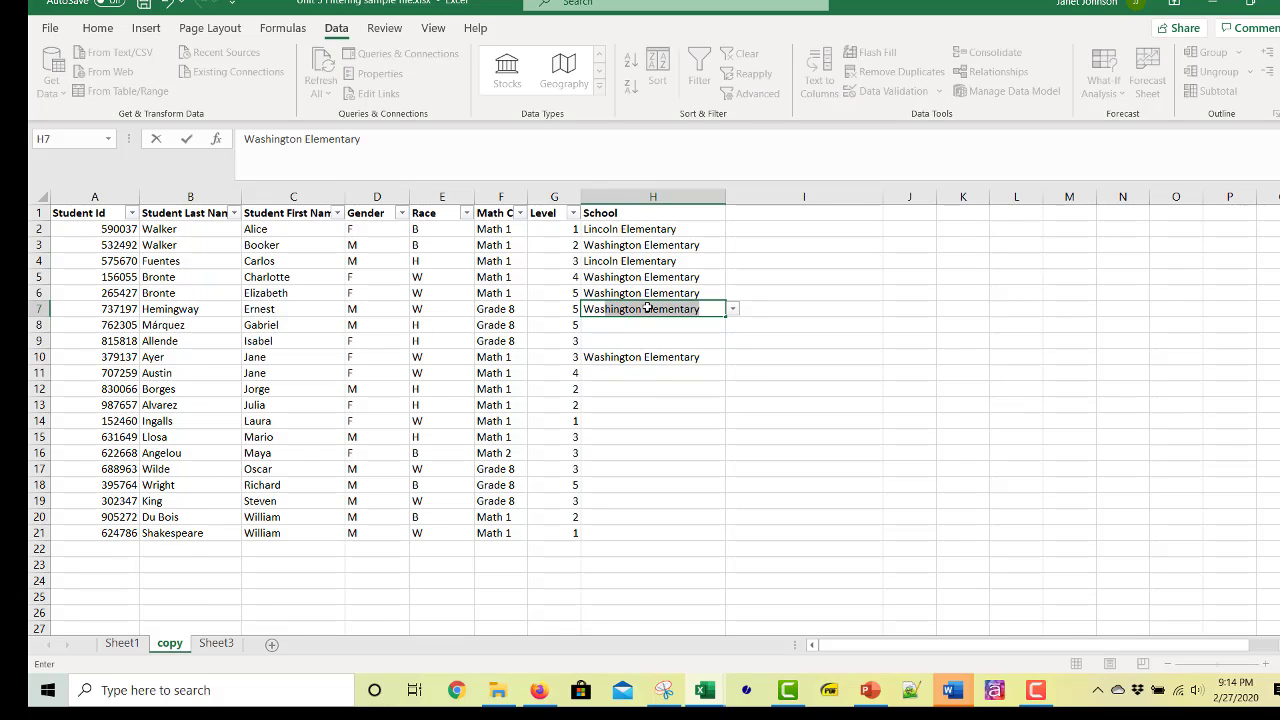
pyautogui.press('Return')
pyautogui.click(659, 303)
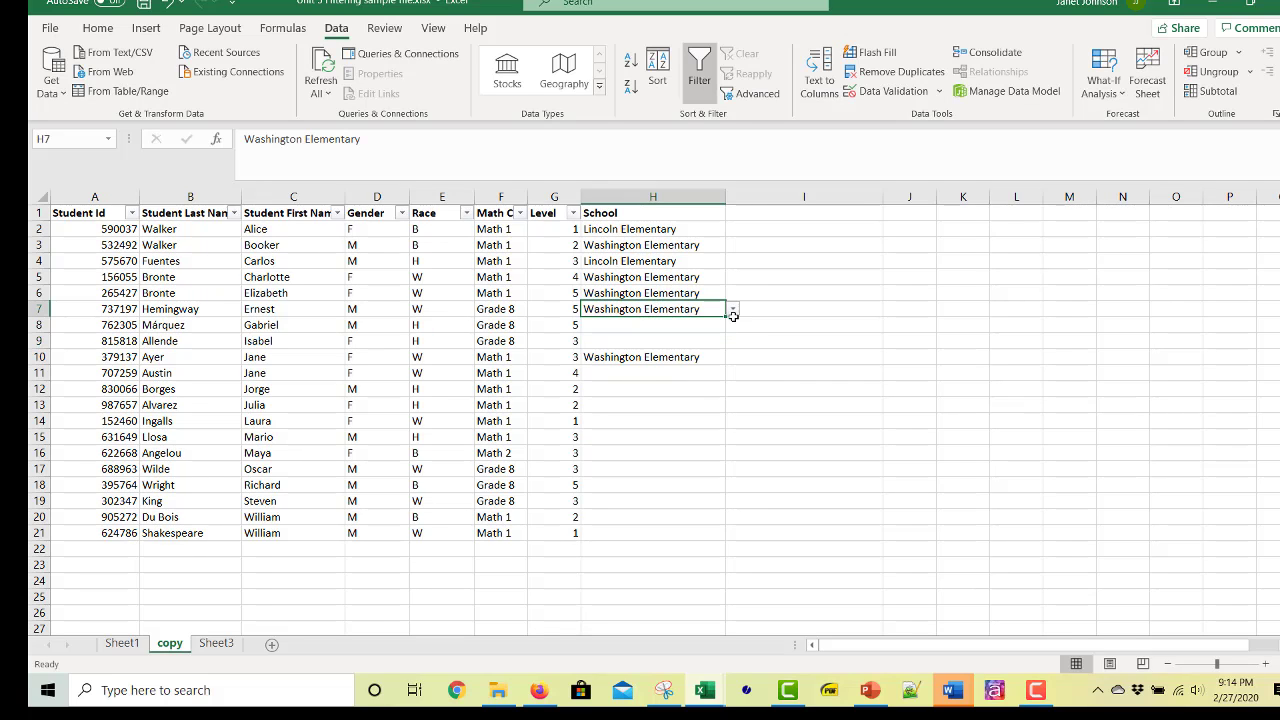
pyautogui.click(637, 325)
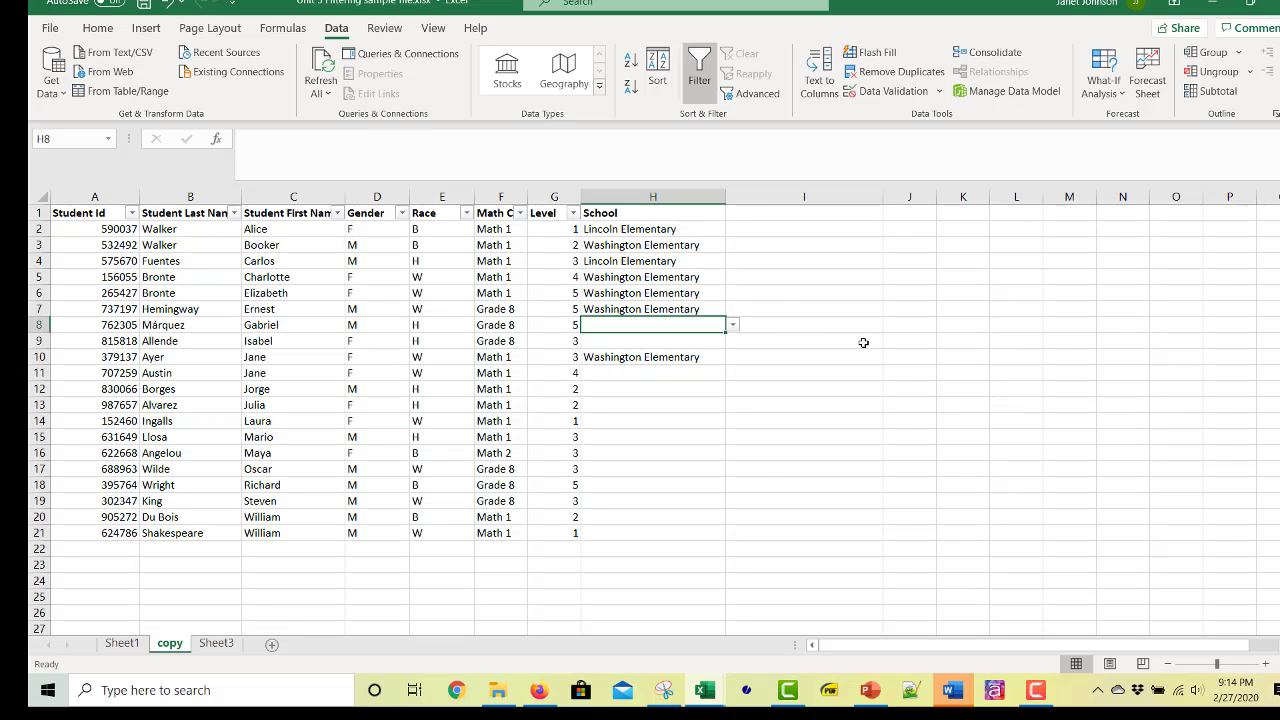
pyautogui.click(673, 214)
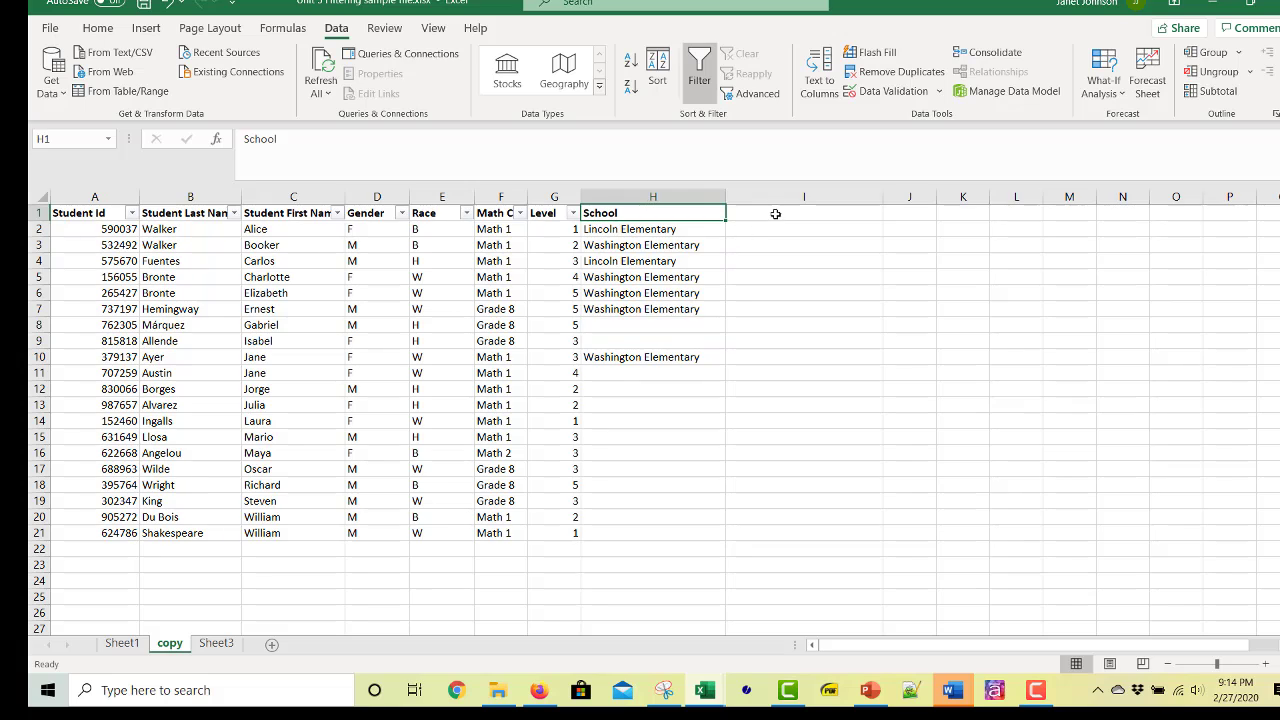
pyautogui.click(775, 214)
pyautogui.click(826, 345)
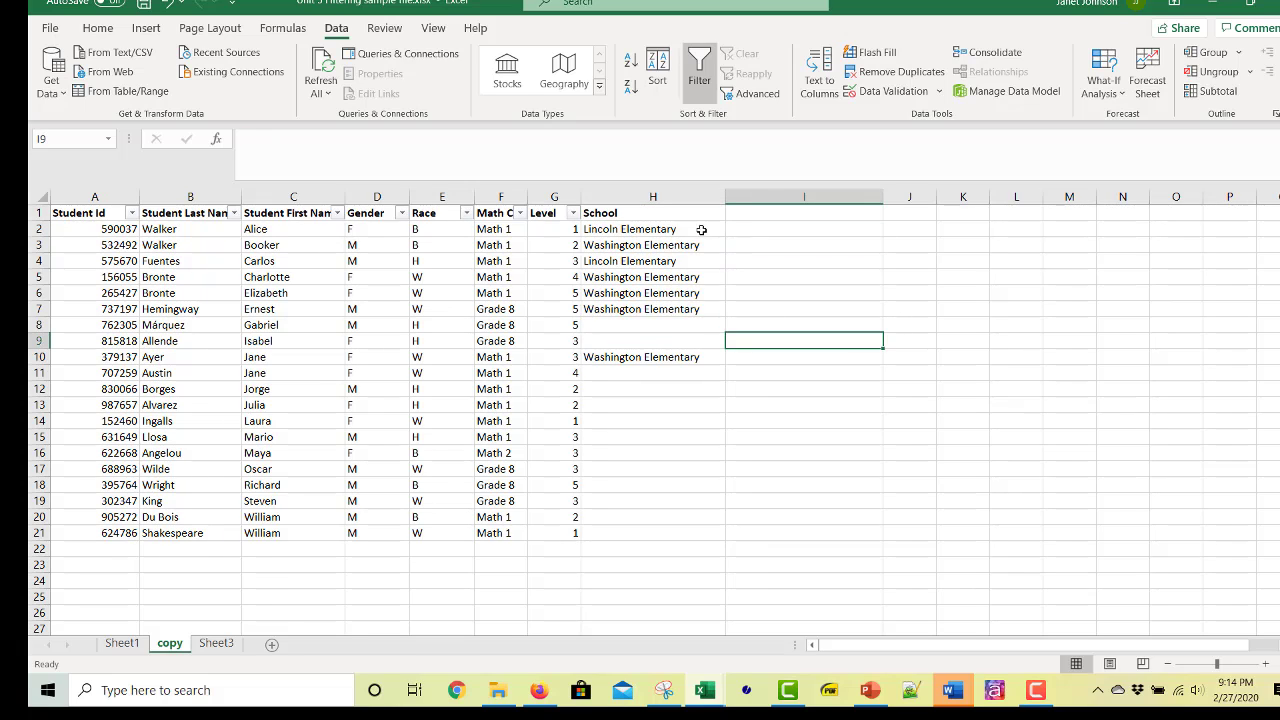
pyautogui.click(702, 229)
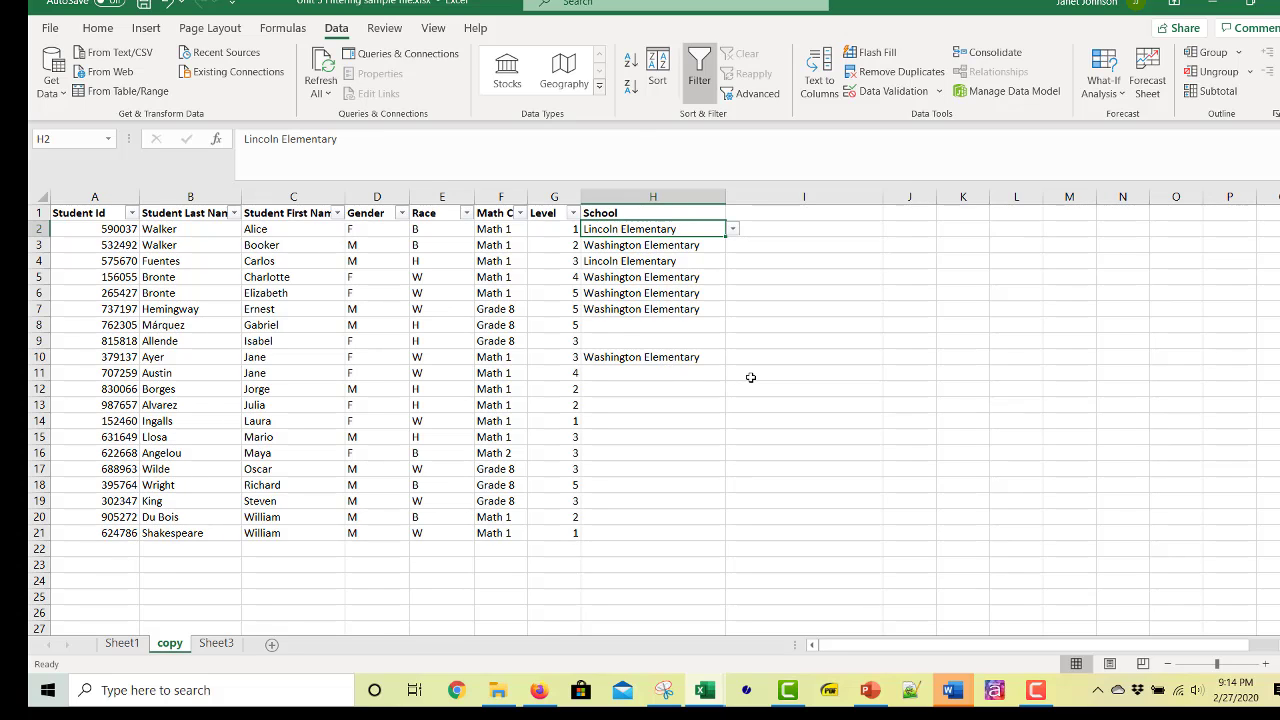
# - Review the school entries in column H and the source list of school names in cells A1 to A5 of Sheet3
pyautogui.click(673, 273)
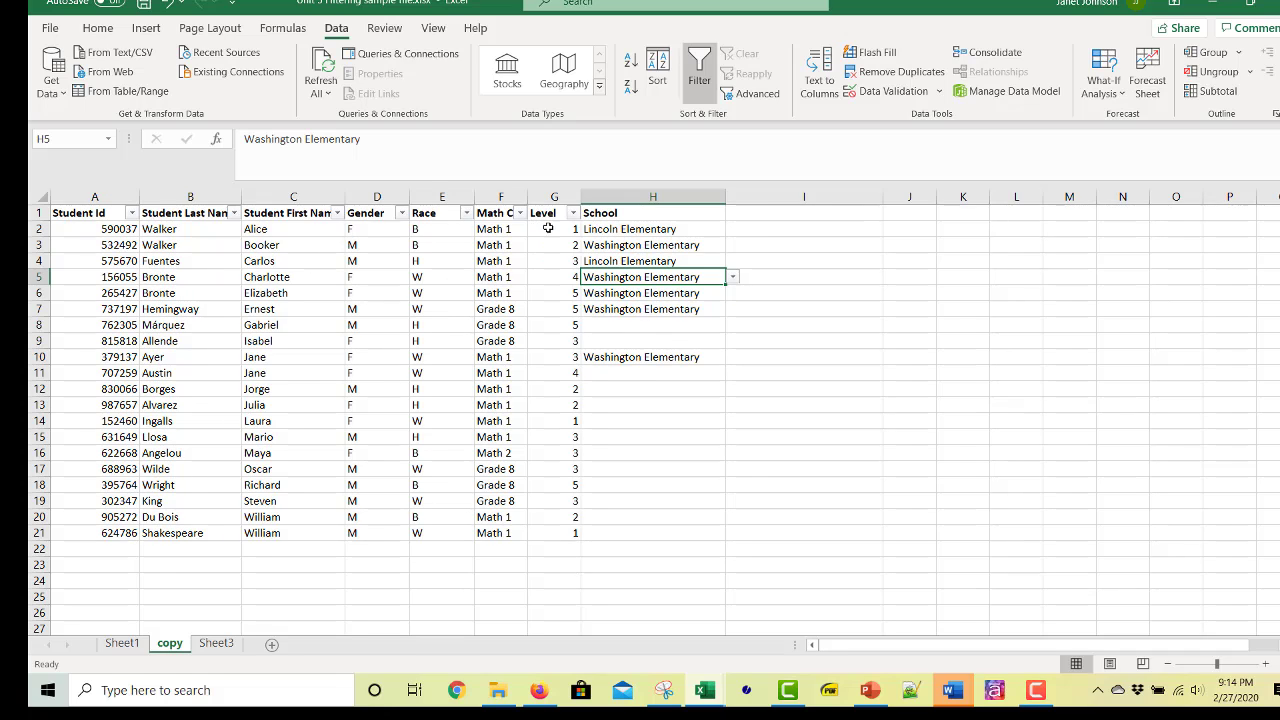
pyautogui.click(668, 230)
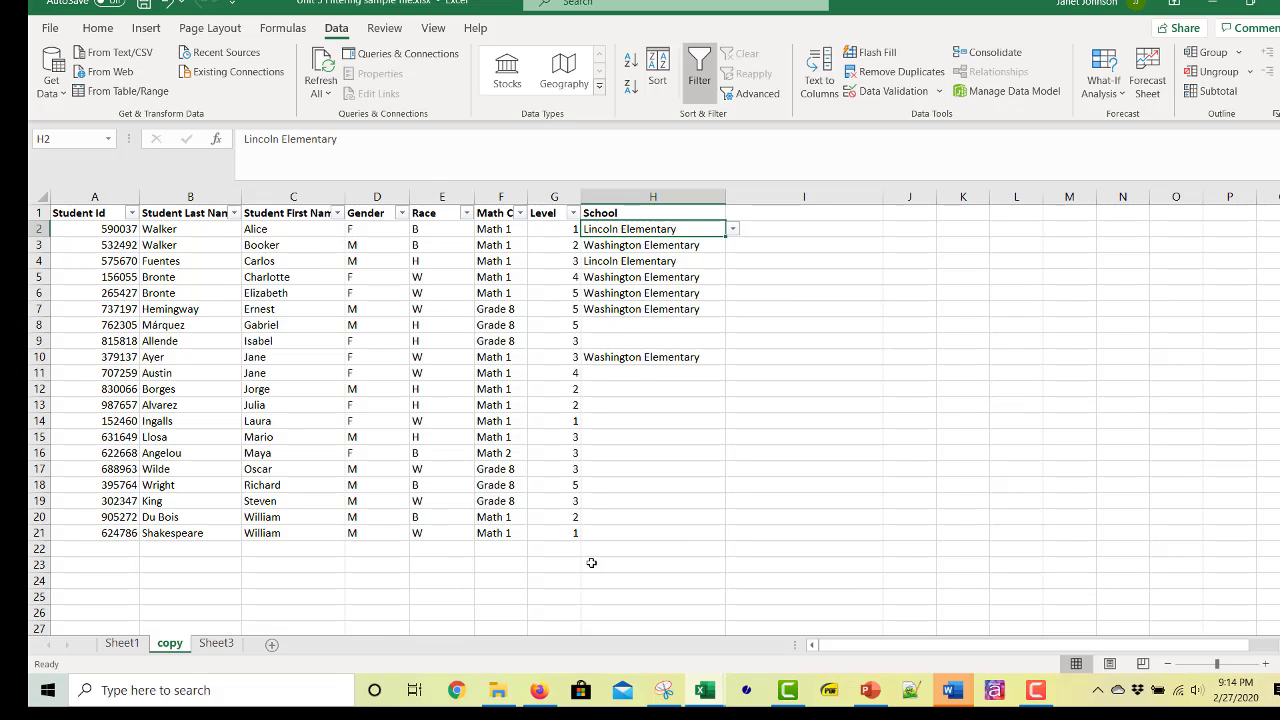
pyautogui.click(217, 645)
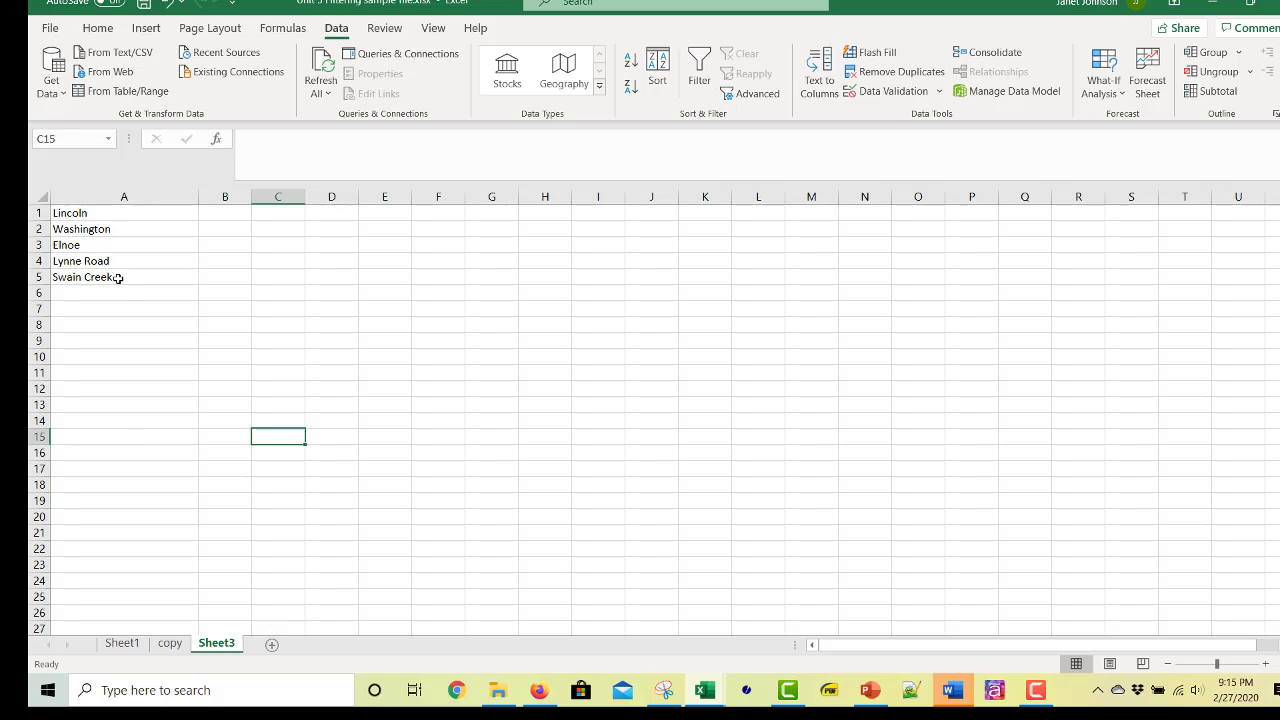
pyautogui.click(126, 208)
pyautogui.click(128, 235)
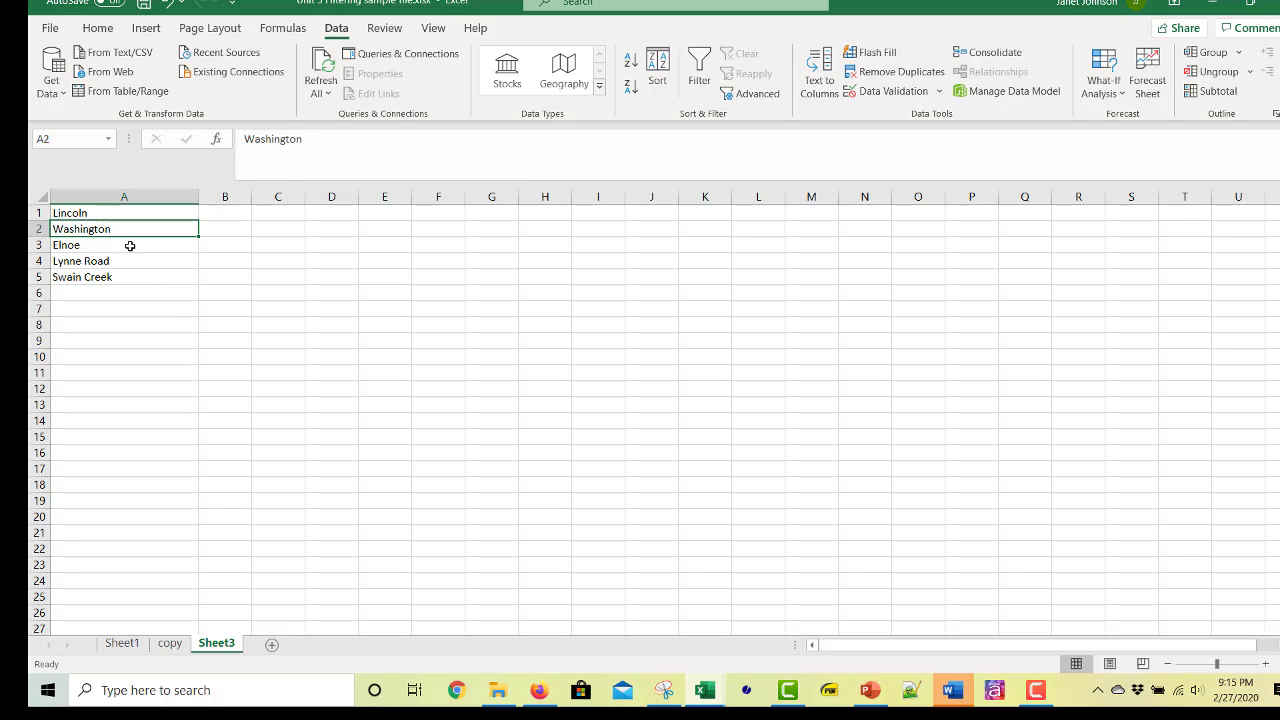
pyautogui.click(128, 247)
pyautogui.click(128, 261)
pyautogui.click(162, 280)
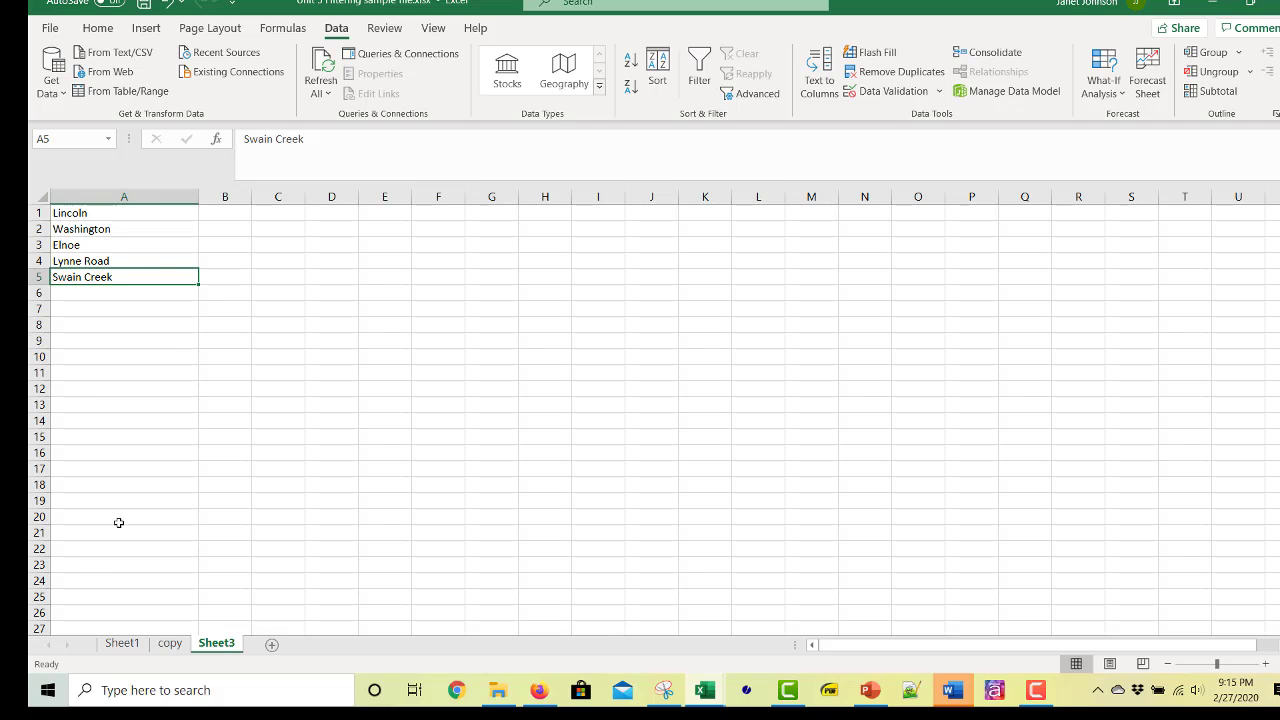
pyautogui.click(158, 533)
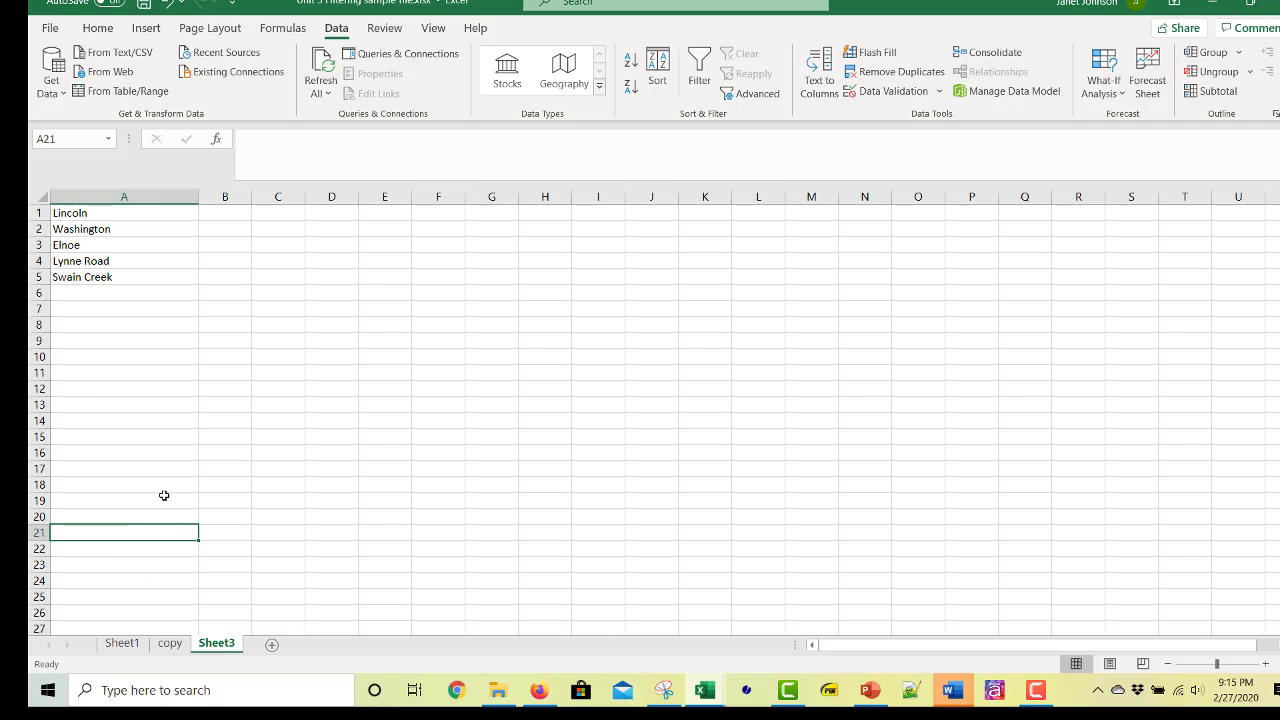
# - Set up List data validation for column I of the copy sheet, using Sheet3 cells A1 to A5 as the source
pyautogui.click(169, 643)
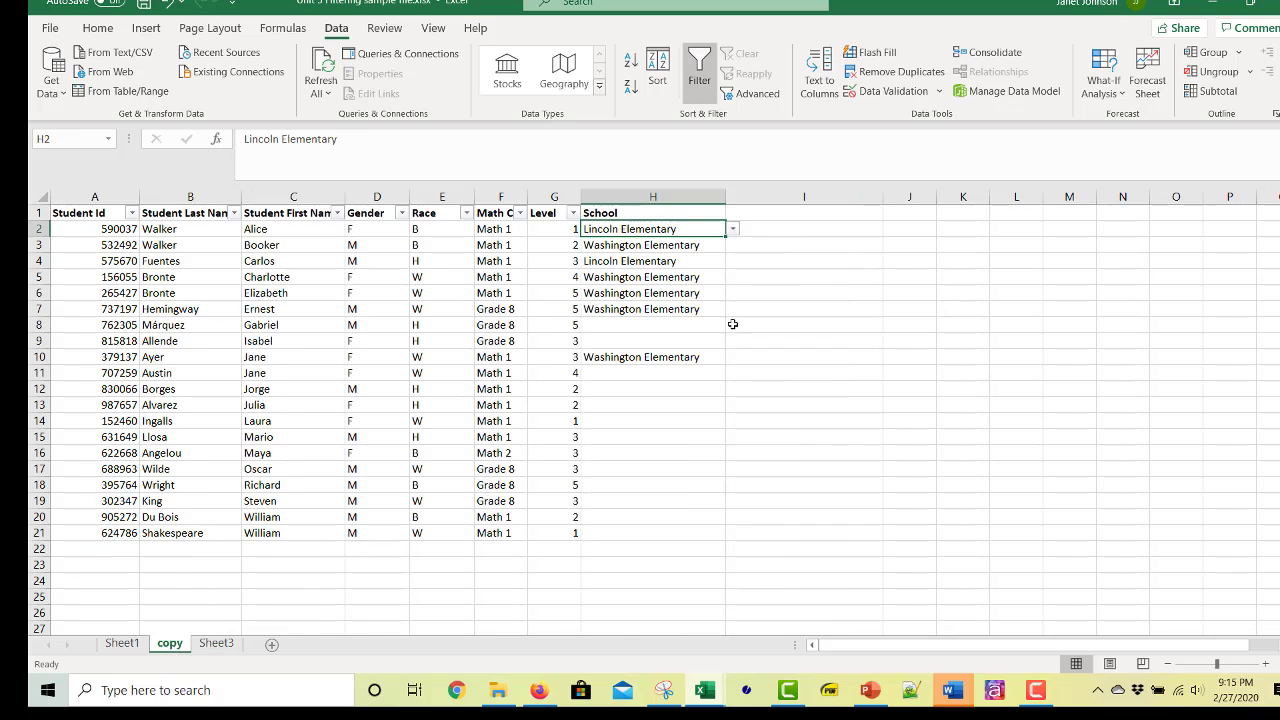
pyautogui.click(789, 194)
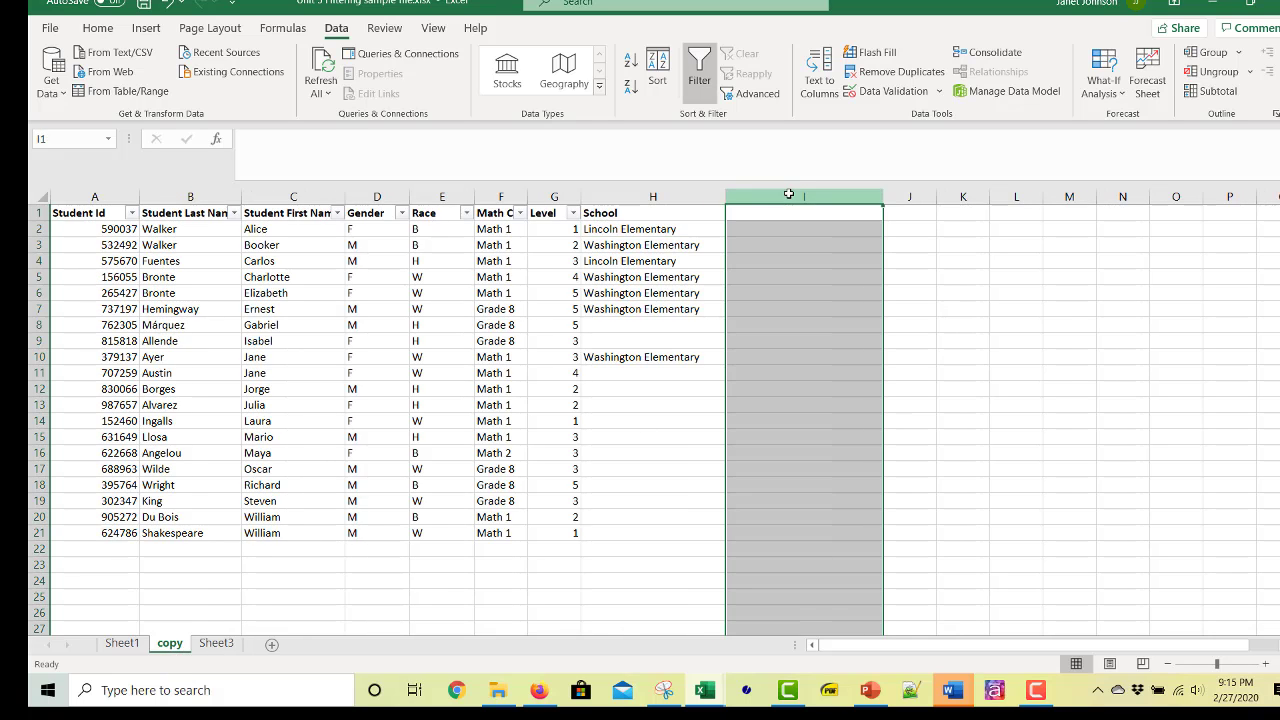
pyautogui.click(907, 91)
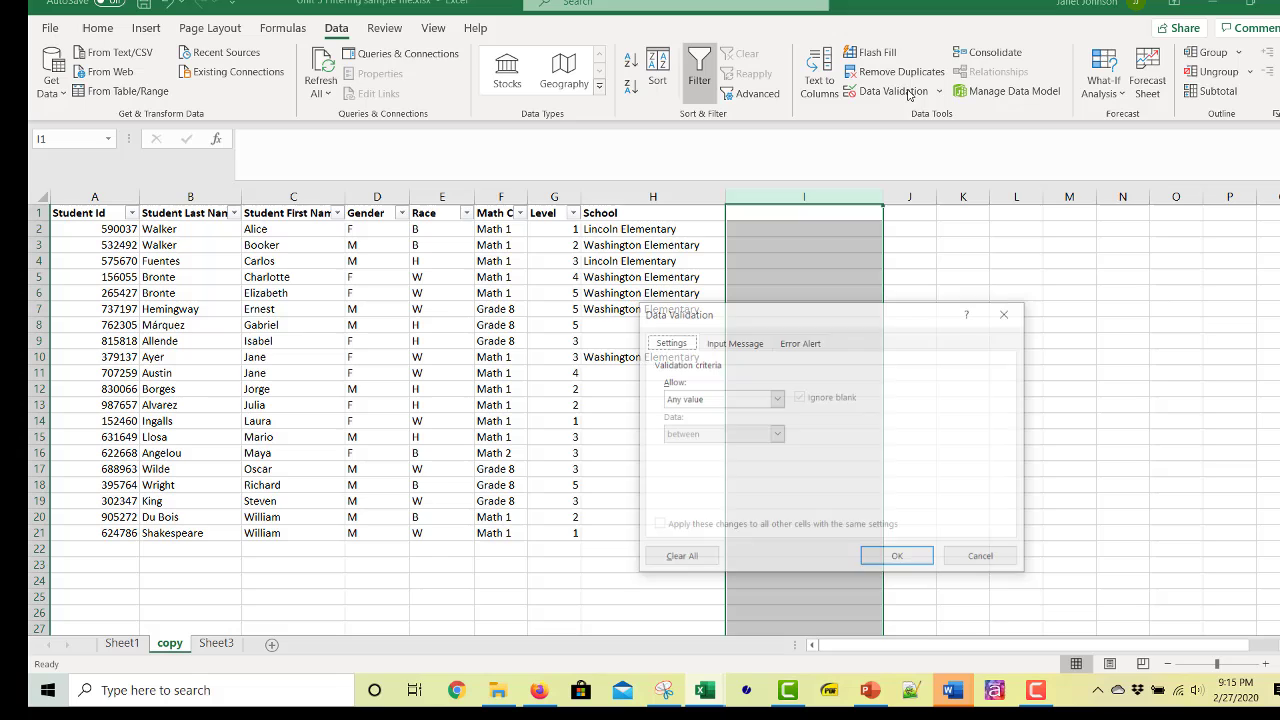
pyautogui.click(736, 400)
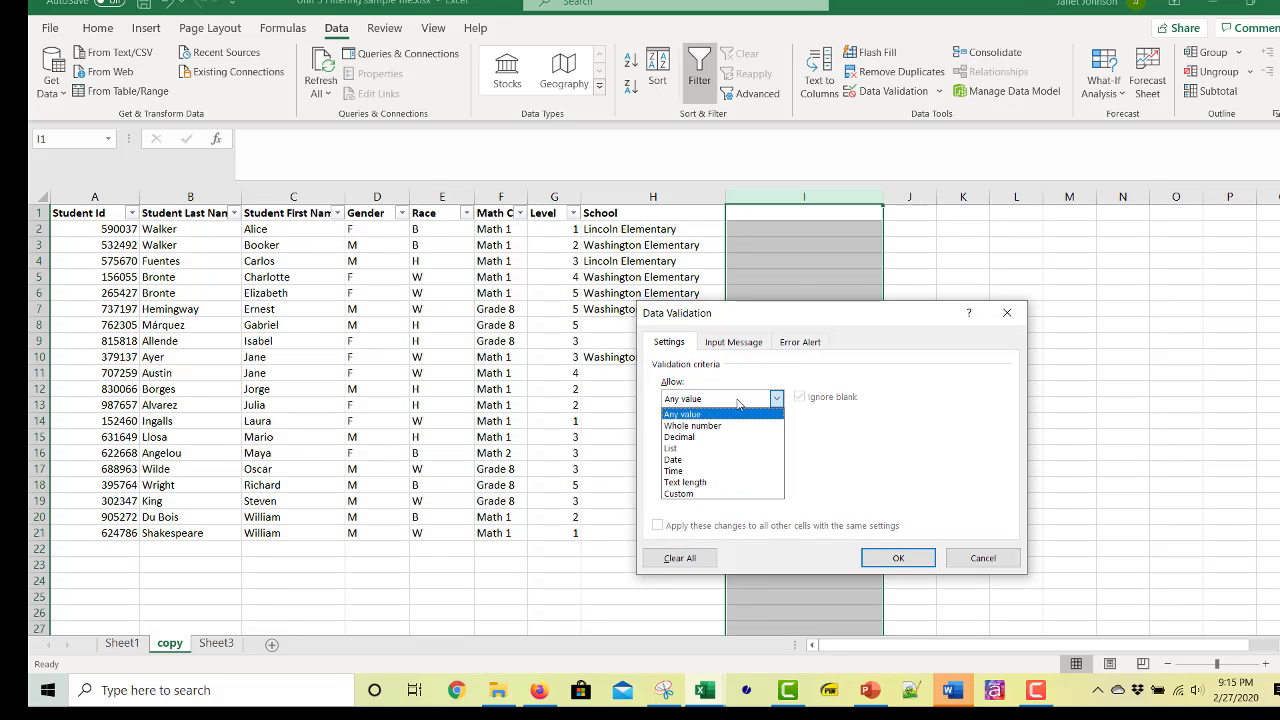
pyautogui.click(728, 449)
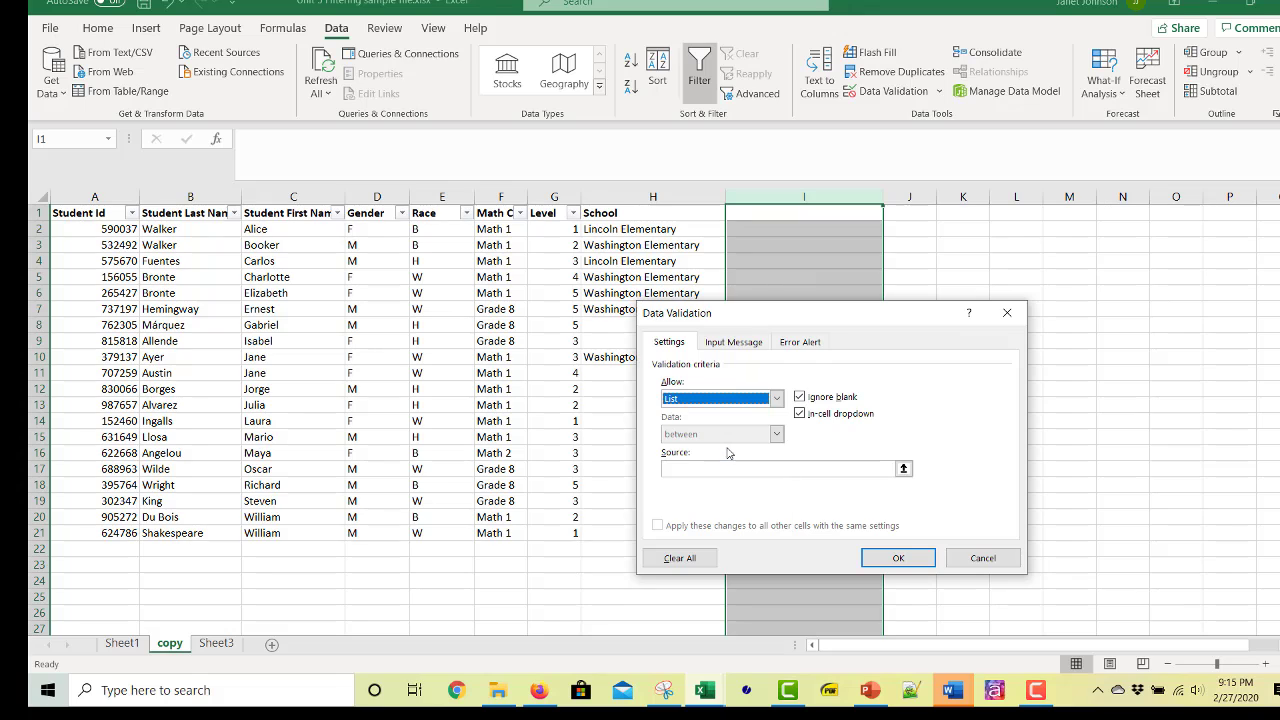
pyautogui.click(712, 470)
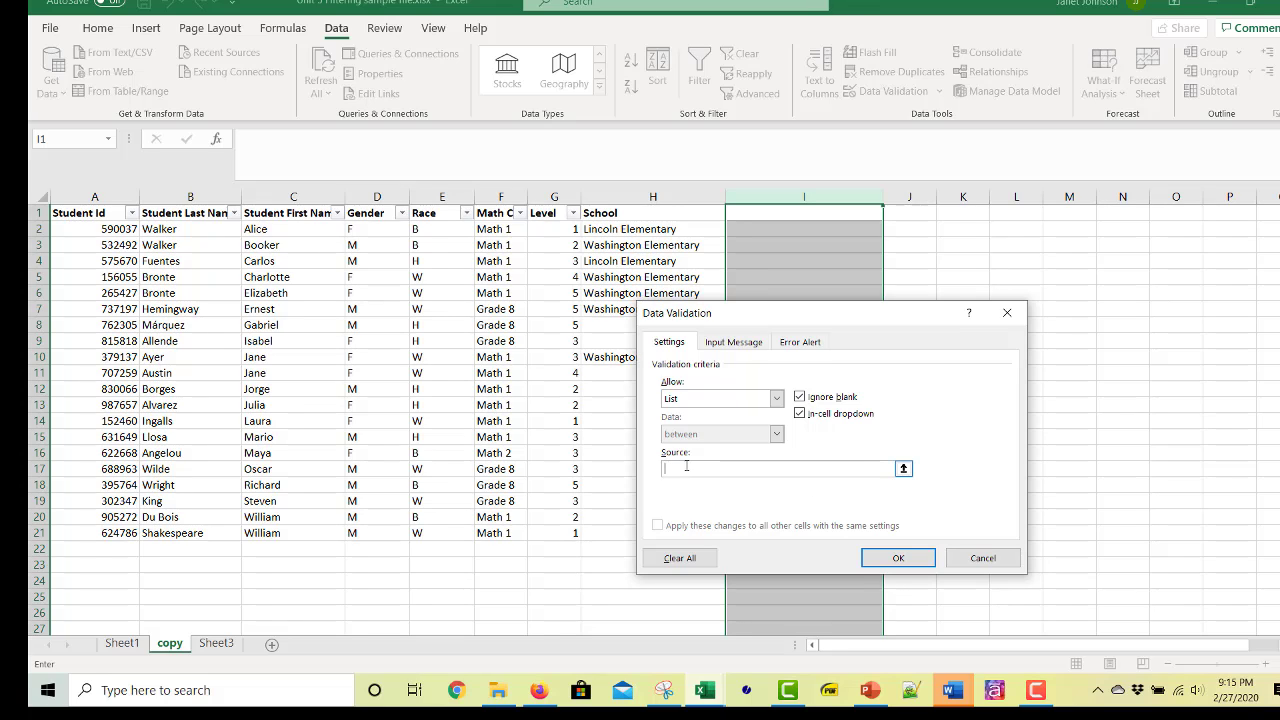
pyautogui.click(218, 645)
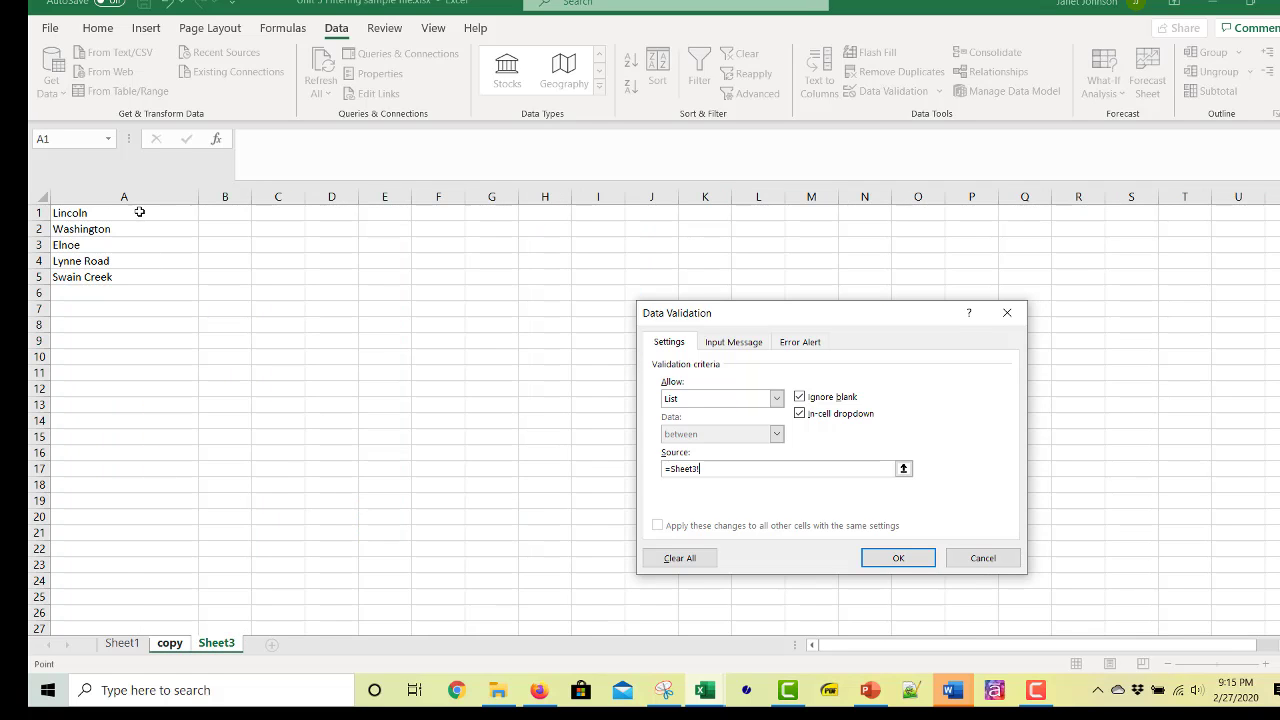
pyautogui.moveTo(140, 210); pyautogui.dragTo(142, 277)
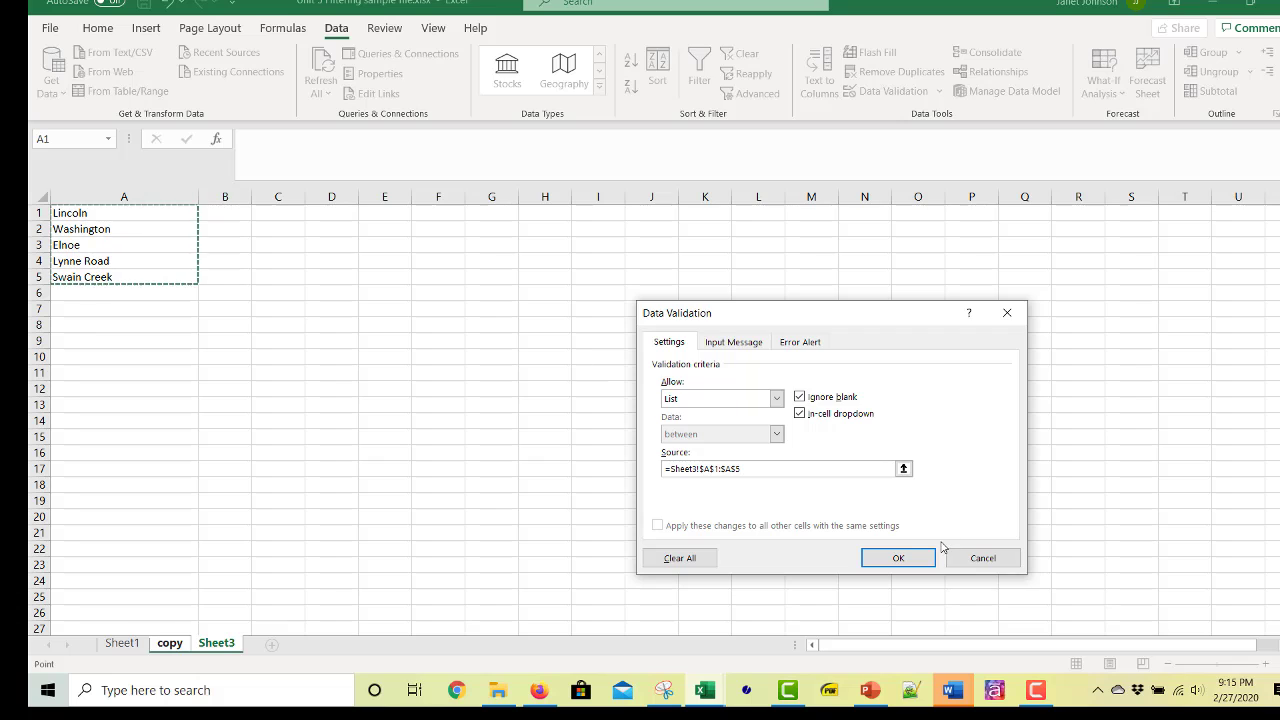
# - Enter a Stop error alert message beginning "Use the" and apply the validation to column I
pyautogui.click(744, 346)
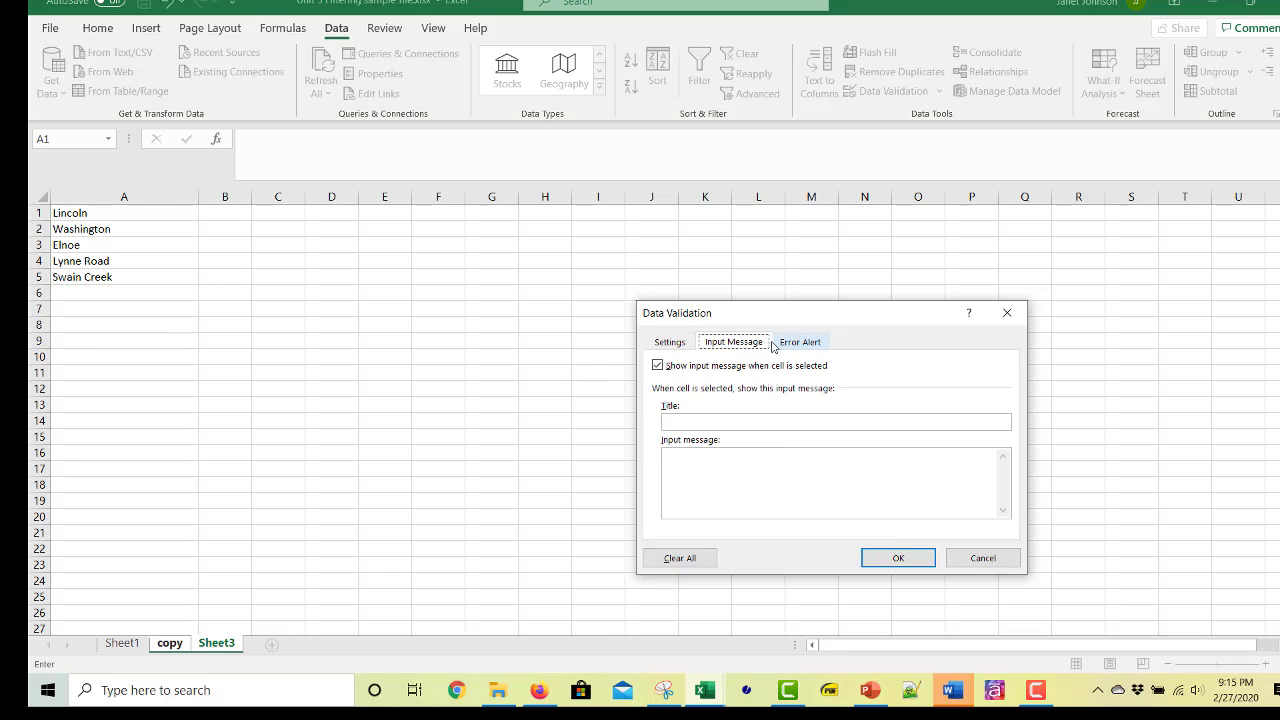
pyautogui.click(803, 345)
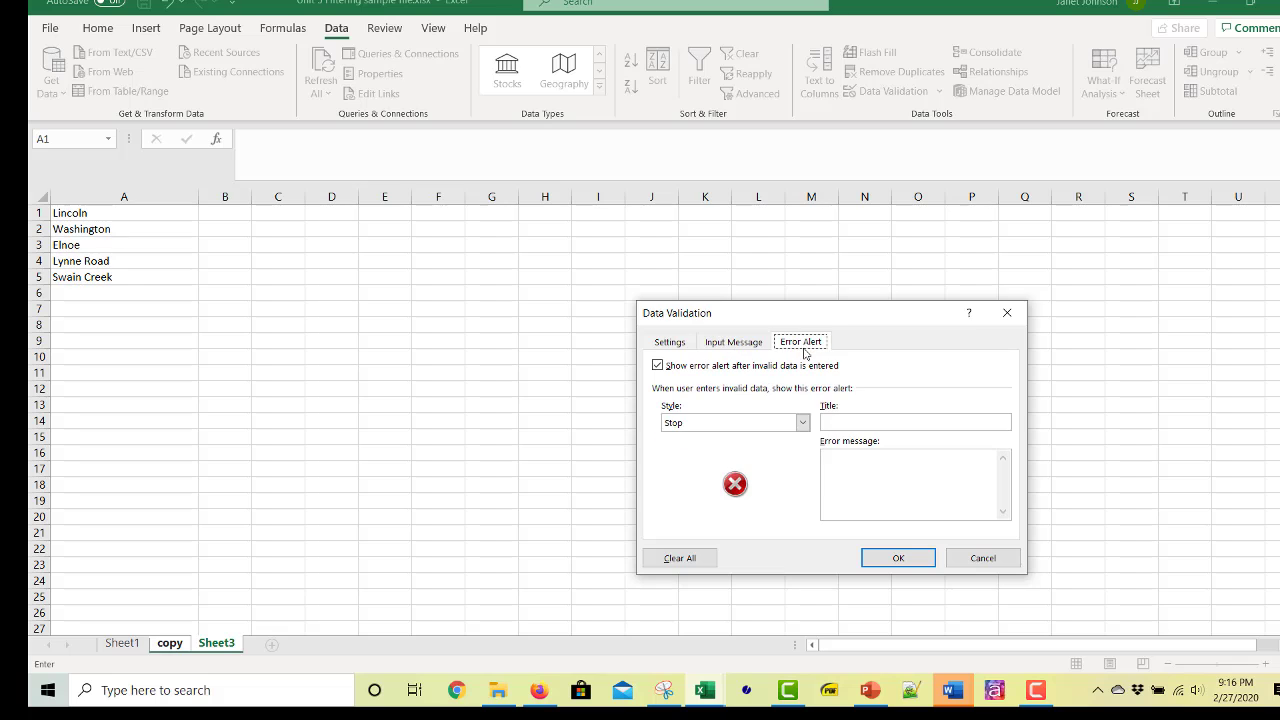
pyautogui.click(861, 474)
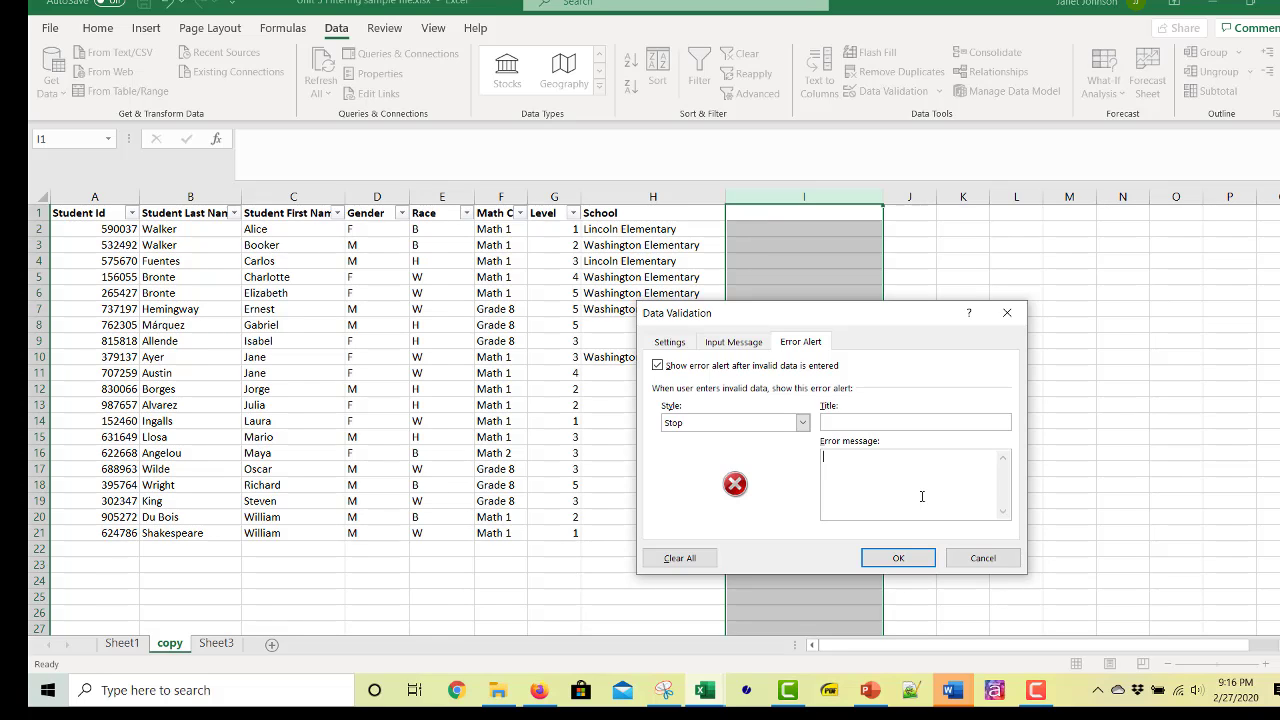
pyautogui.write('Use the mu')
pyautogui.click(898, 558)
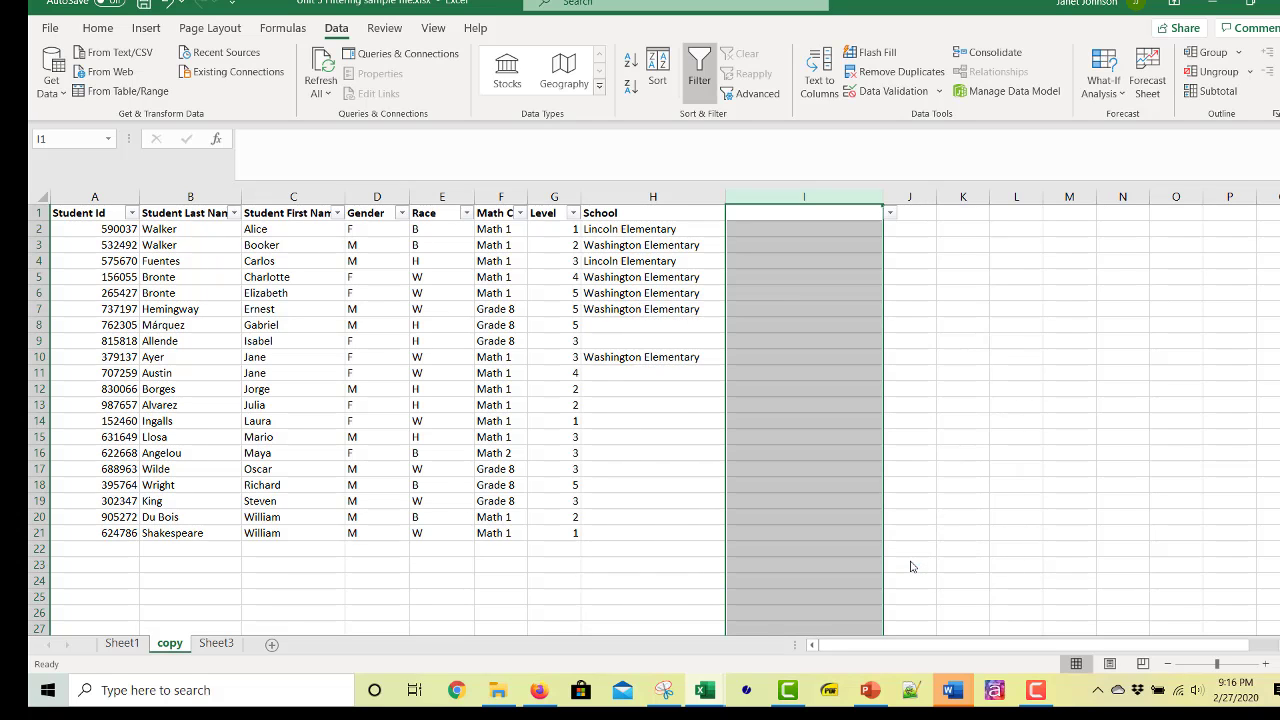
# - Choose Lincoln in cell I2 and Lynne Road in cell I3 from their drop-down lists
pyautogui.click(777, 327)
pyautogui.click(820, 229)
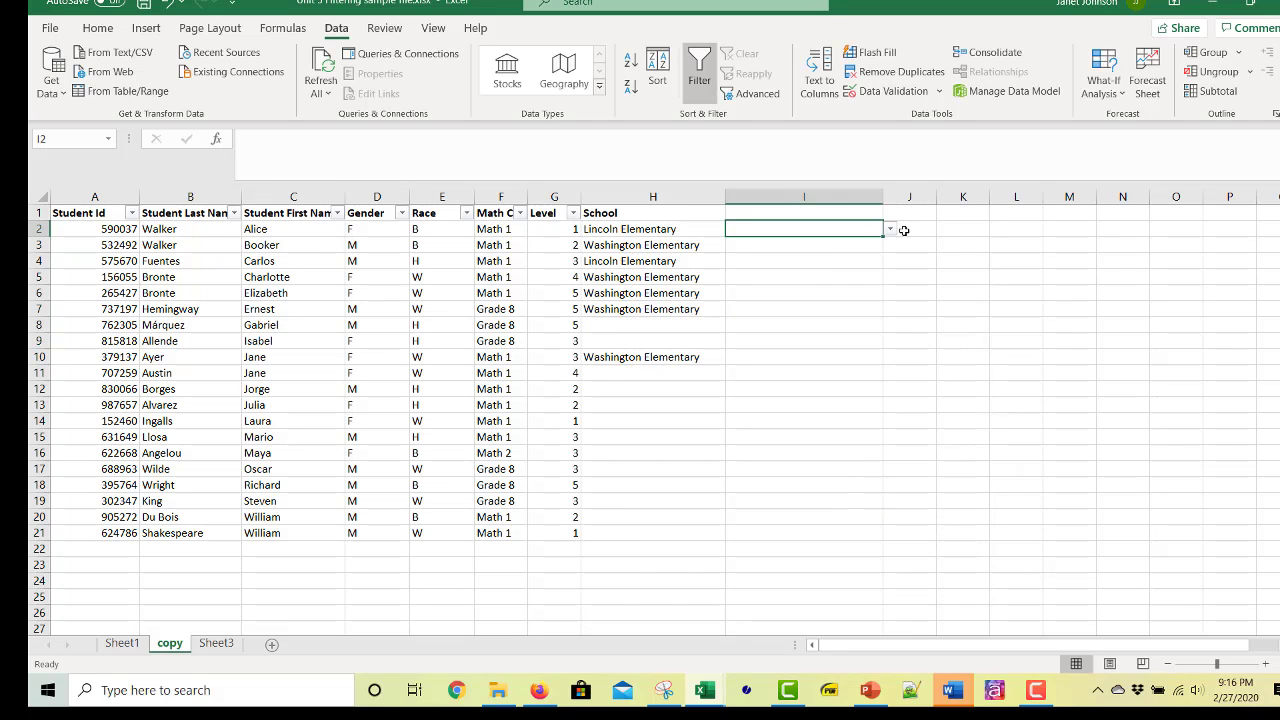
pyautogui.click(890, 230)
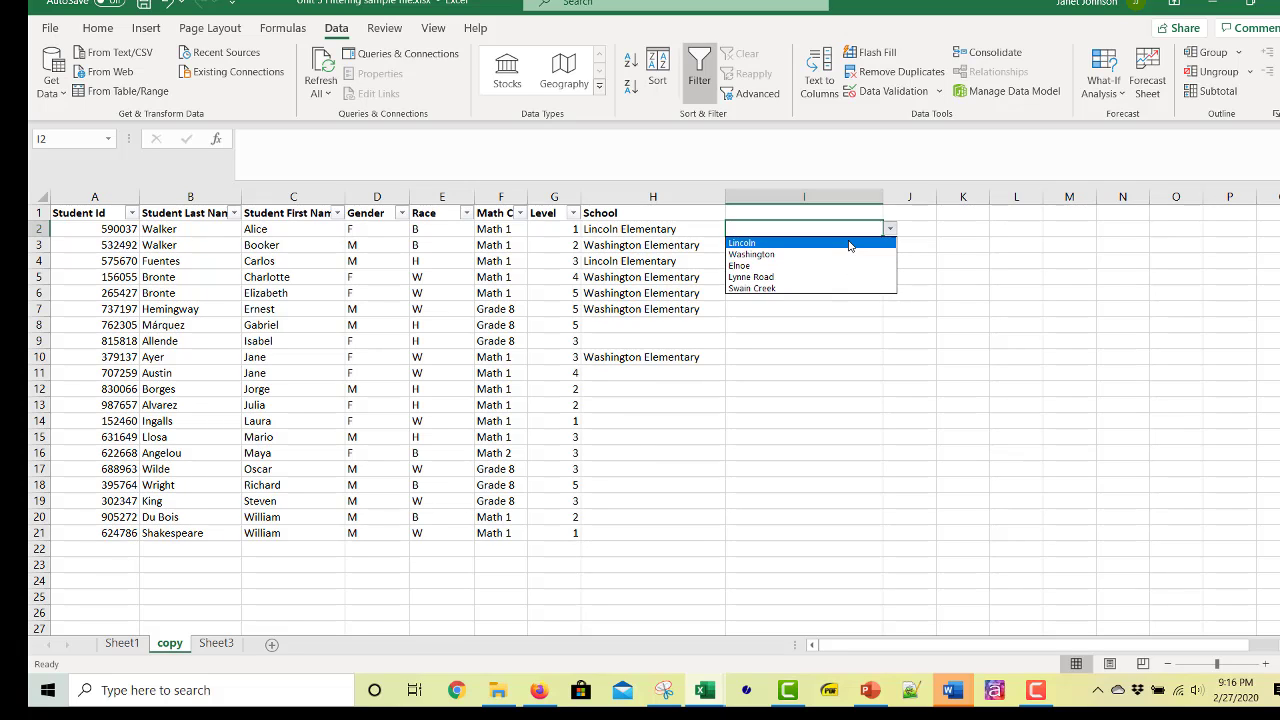
pyautogui.click(848, 243)
pyautogui.click(850, 243)
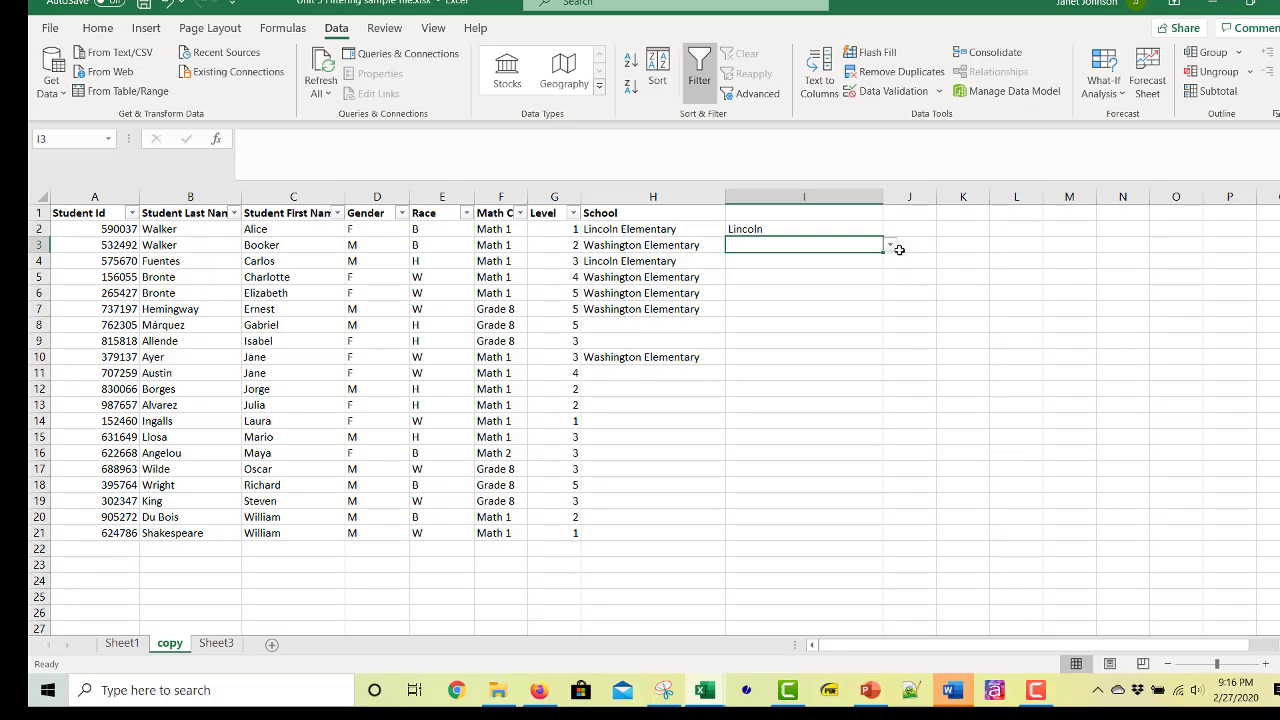
pyautogui.click(890, 245)
pyautogui.click(865, 281)
pyautogui.click(889, 245)
pyautogui.click(850, 293)
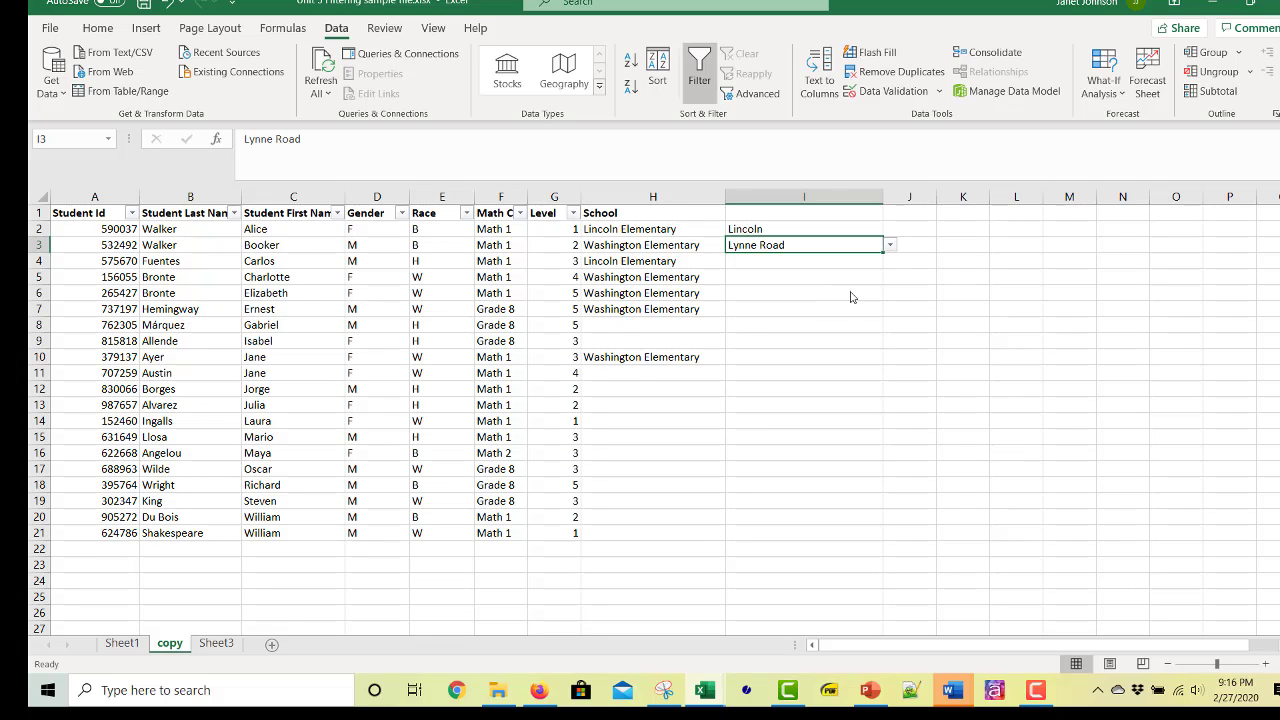
# - Choose Elnoe in cell I4 and Washington in cell I5 from their drop-down lists
pyautogui.click(831, 263)
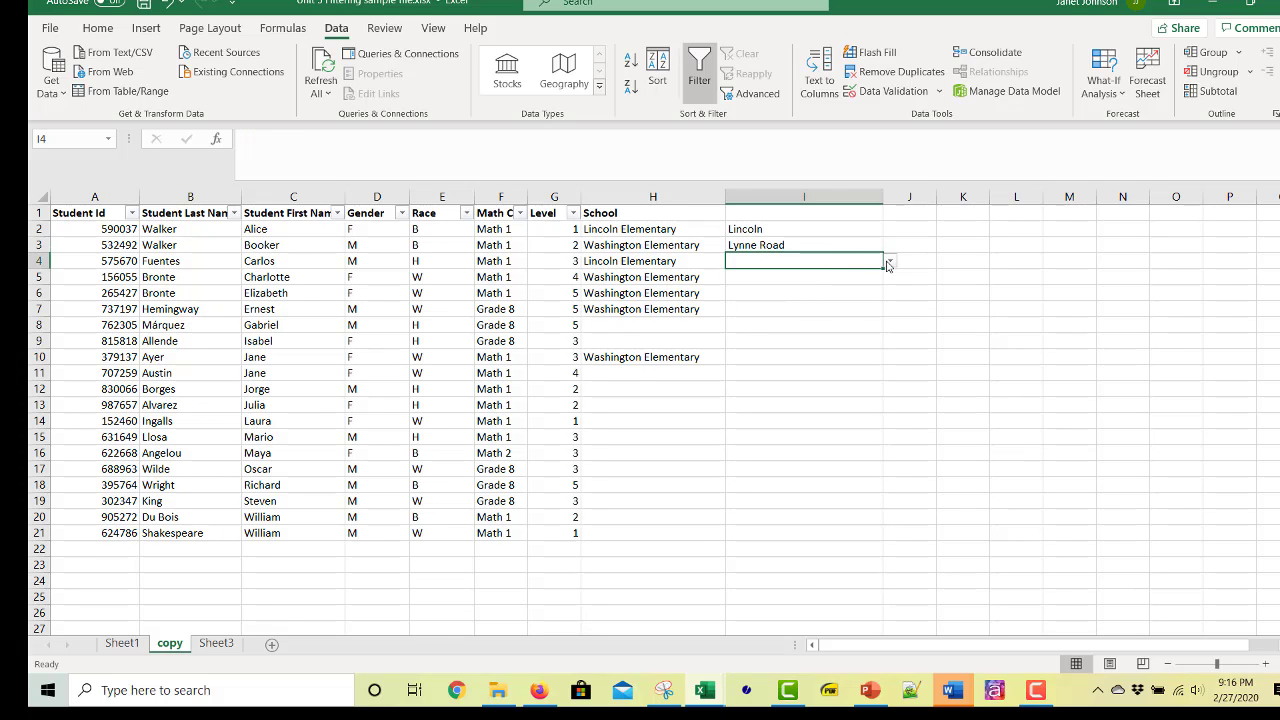
pyautogui.click(888, 263)
pyautogui.click(816, 298)
pyautogui.click(819, 275)
pyautogui.click(890, 278)
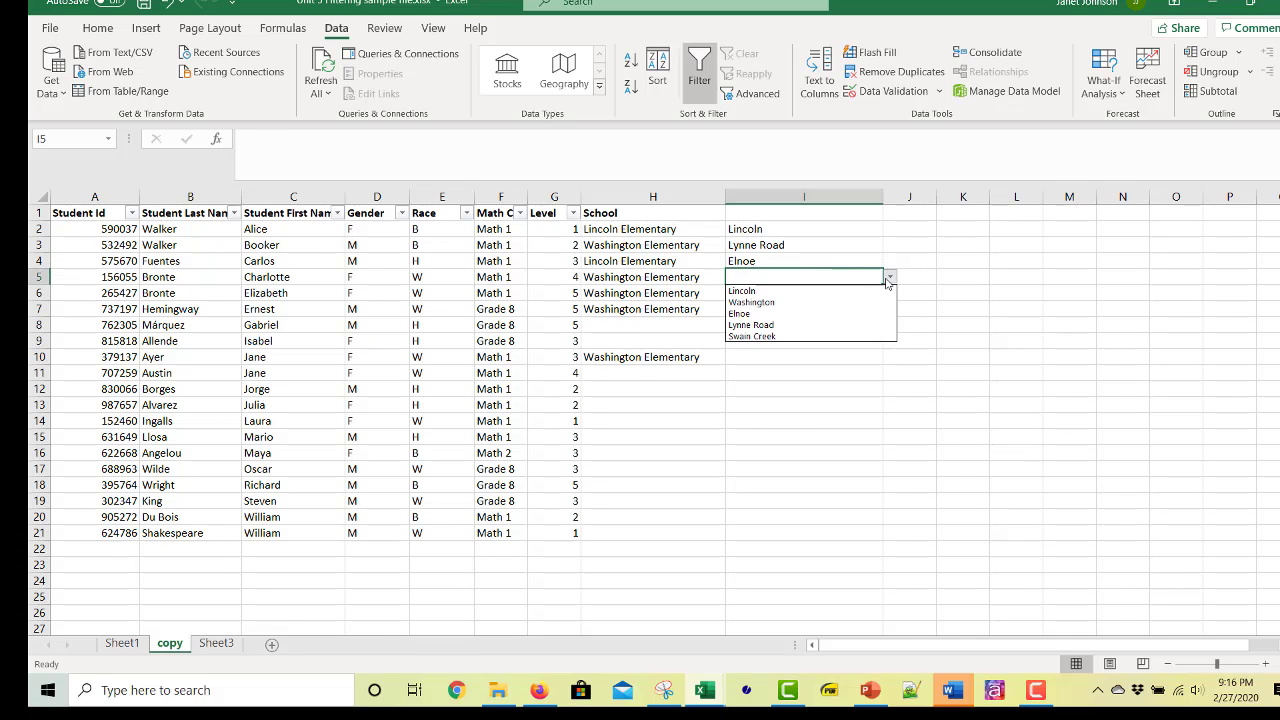
pyautogui.click(830, 305)
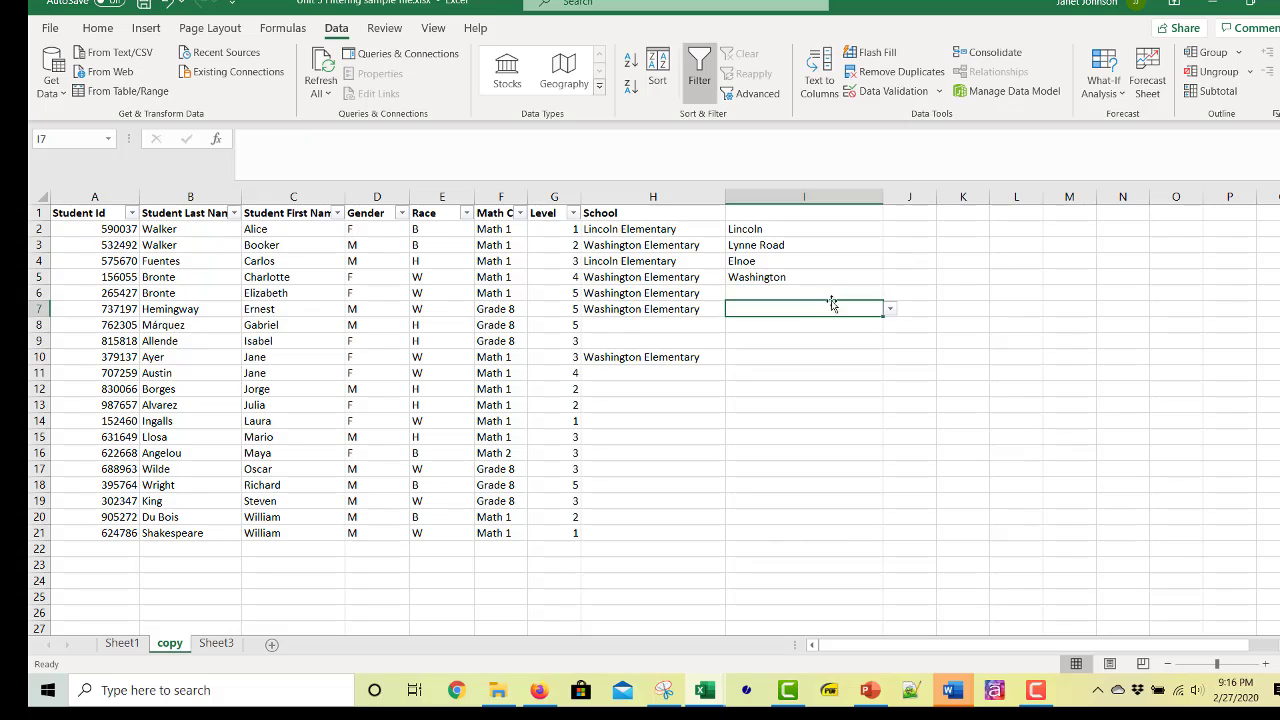
pyautogui.click(835, 291)
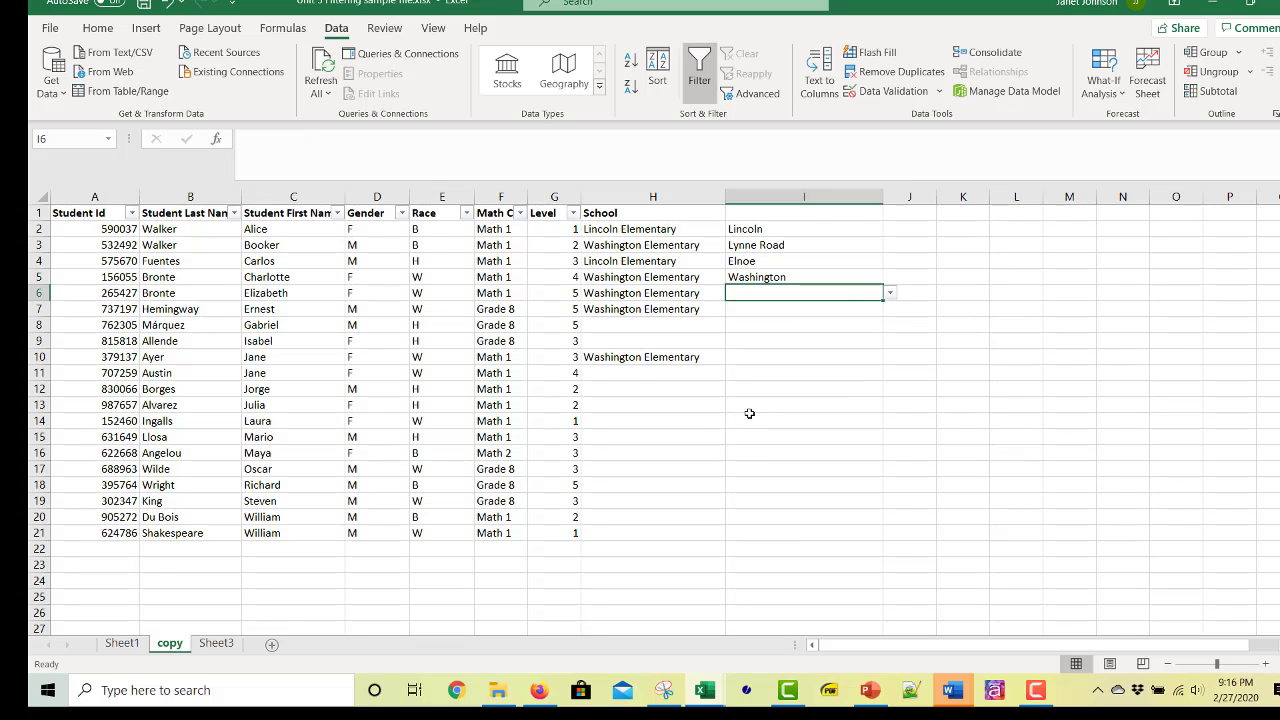
# - Examine the school name list on Sheet3 and the empty cells directly below it in column A
pyautogui.click(216, 643)
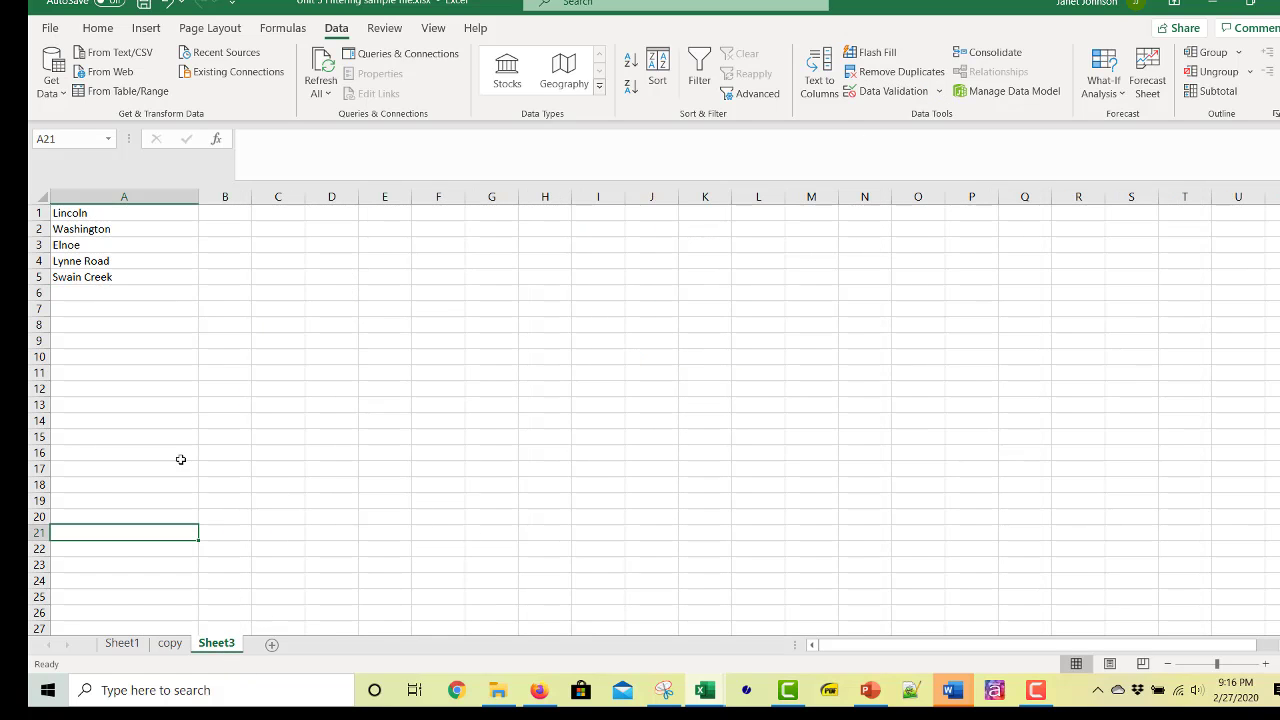
pyautogui.click(105, 345)
pyautogui.click(113, 292)
pyautogui.click(135, 309)
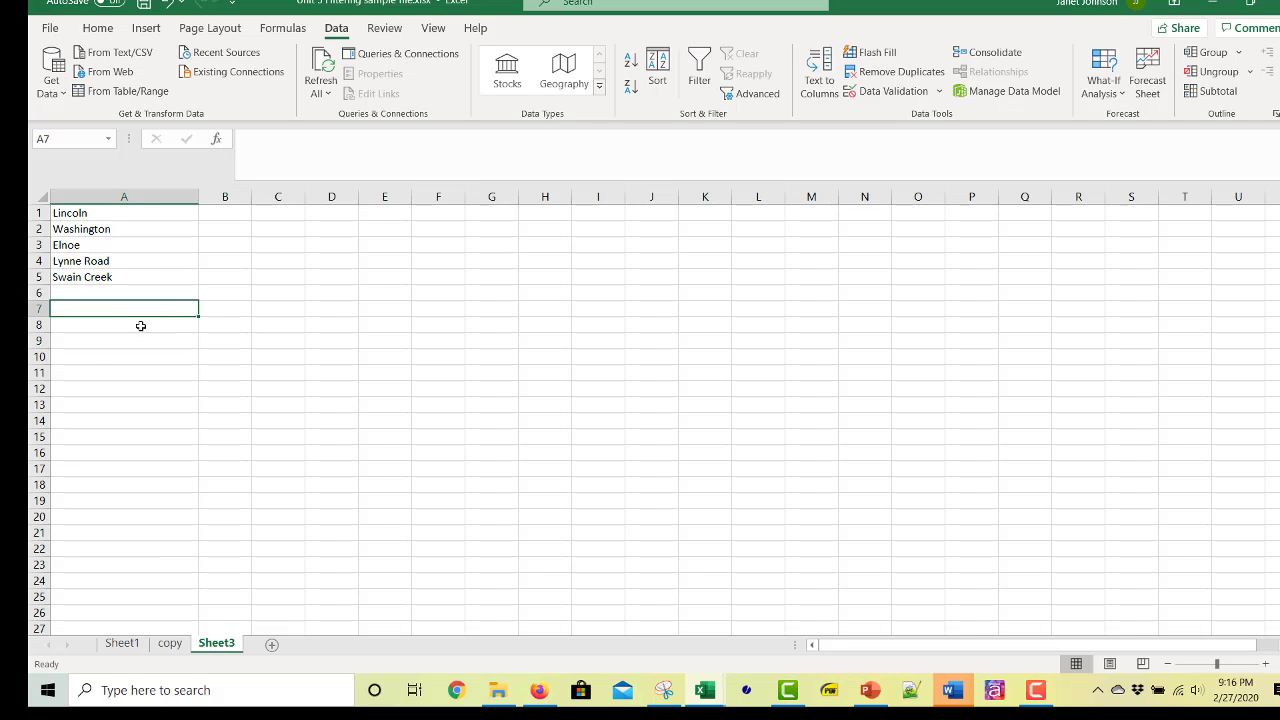
pyautogui.click(140, 326)
pyautogui.click(147, 295)
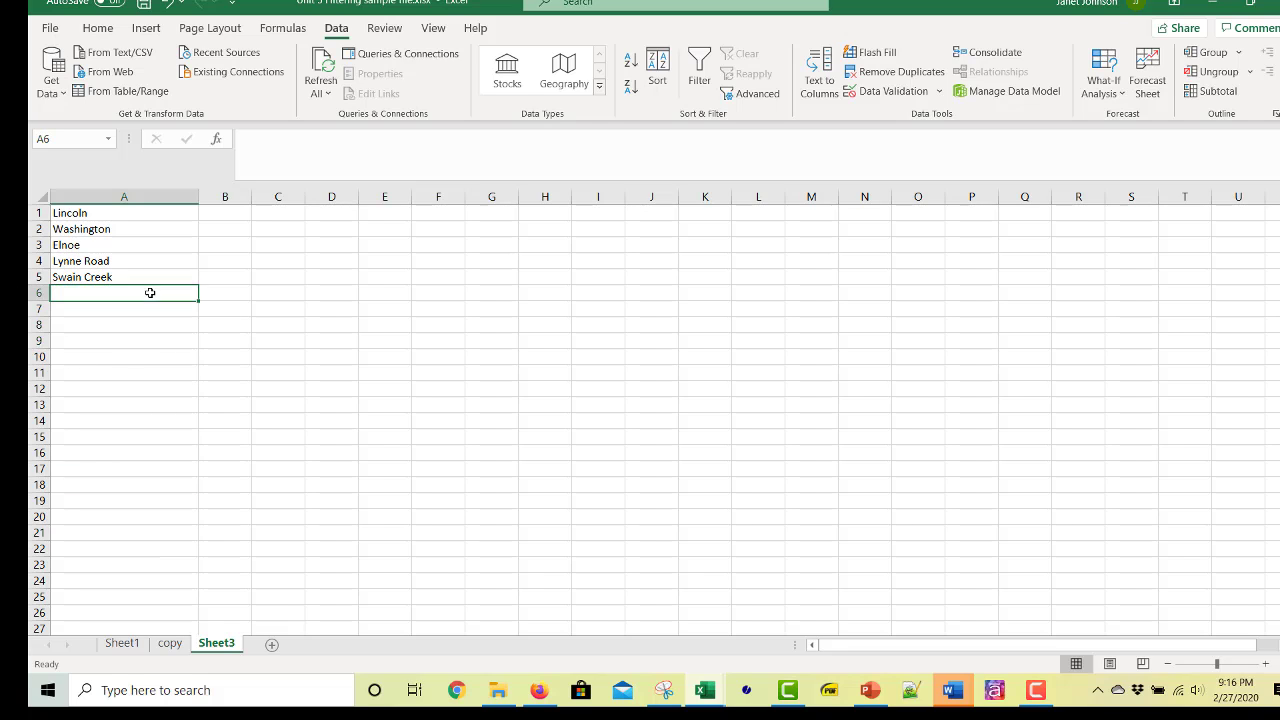
pyautogui.click(165, 353)
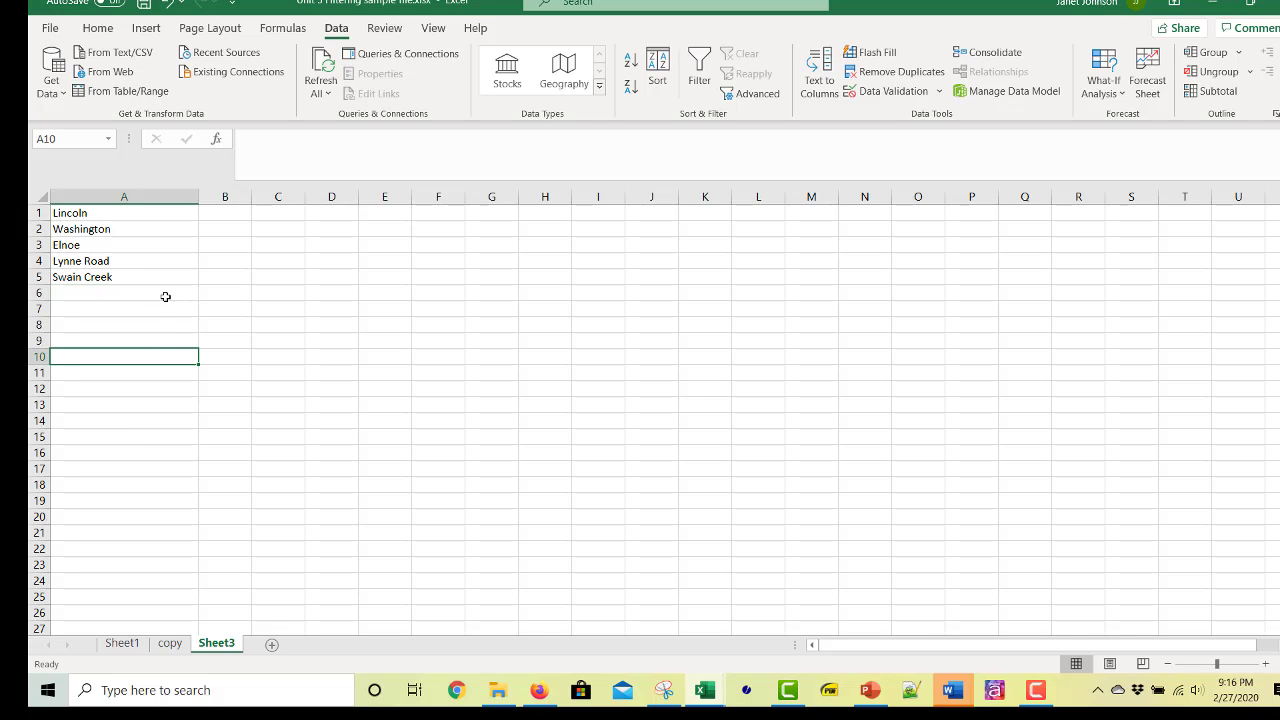
pyautogui.click(166, 292)
pyautogui.click(172, 306)
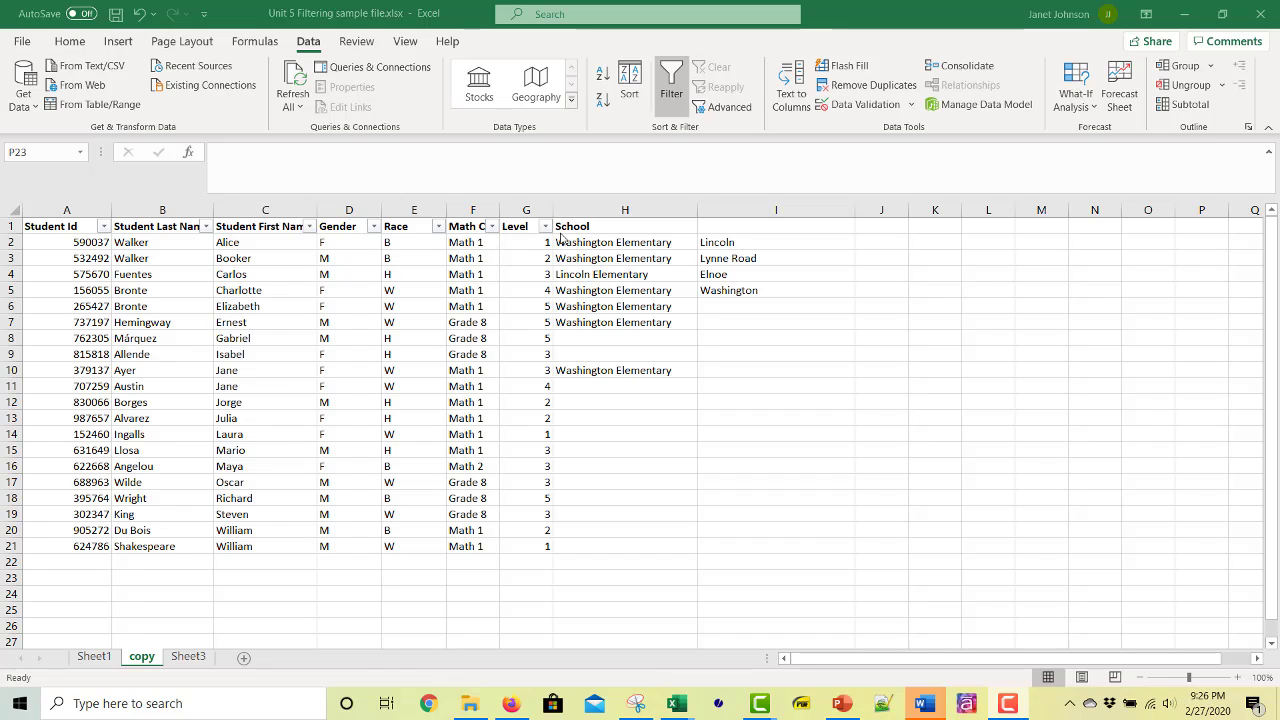
# - Inspect the school entry in cell H2 and the math course entries in column F of the copy sheet
pyautogui.click(636, 245)
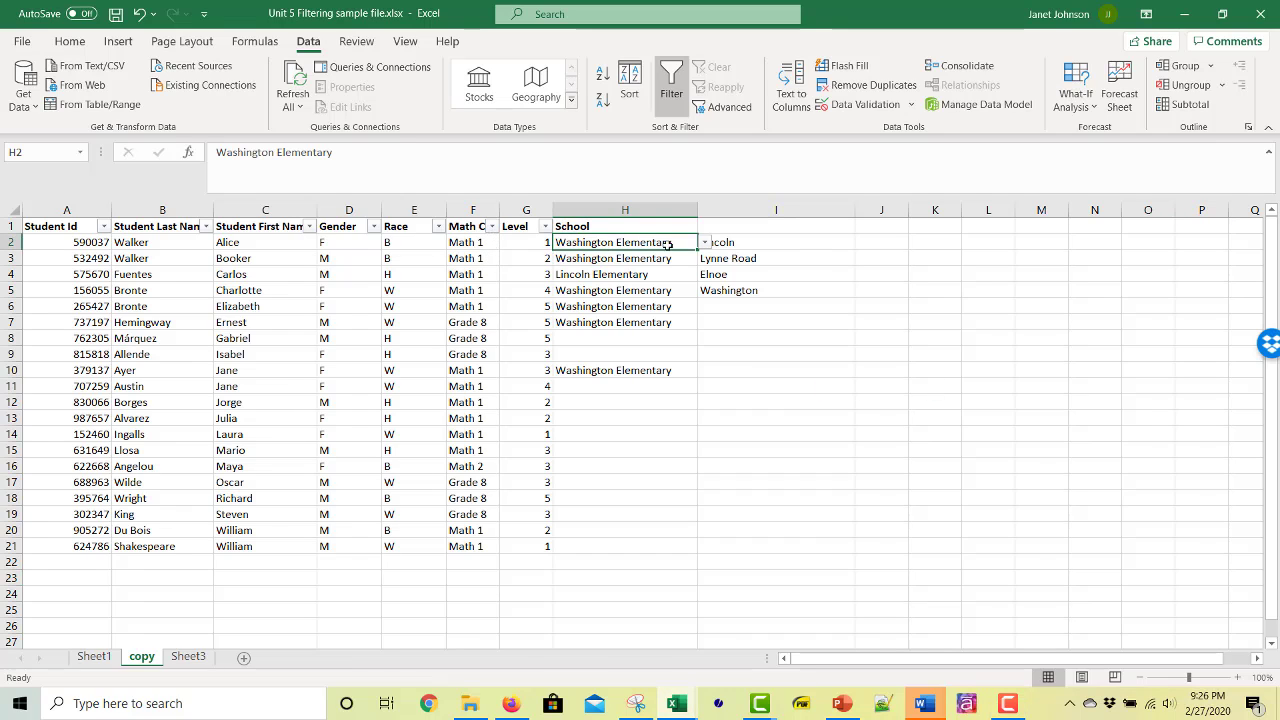
pyautogui.click(475, 242)
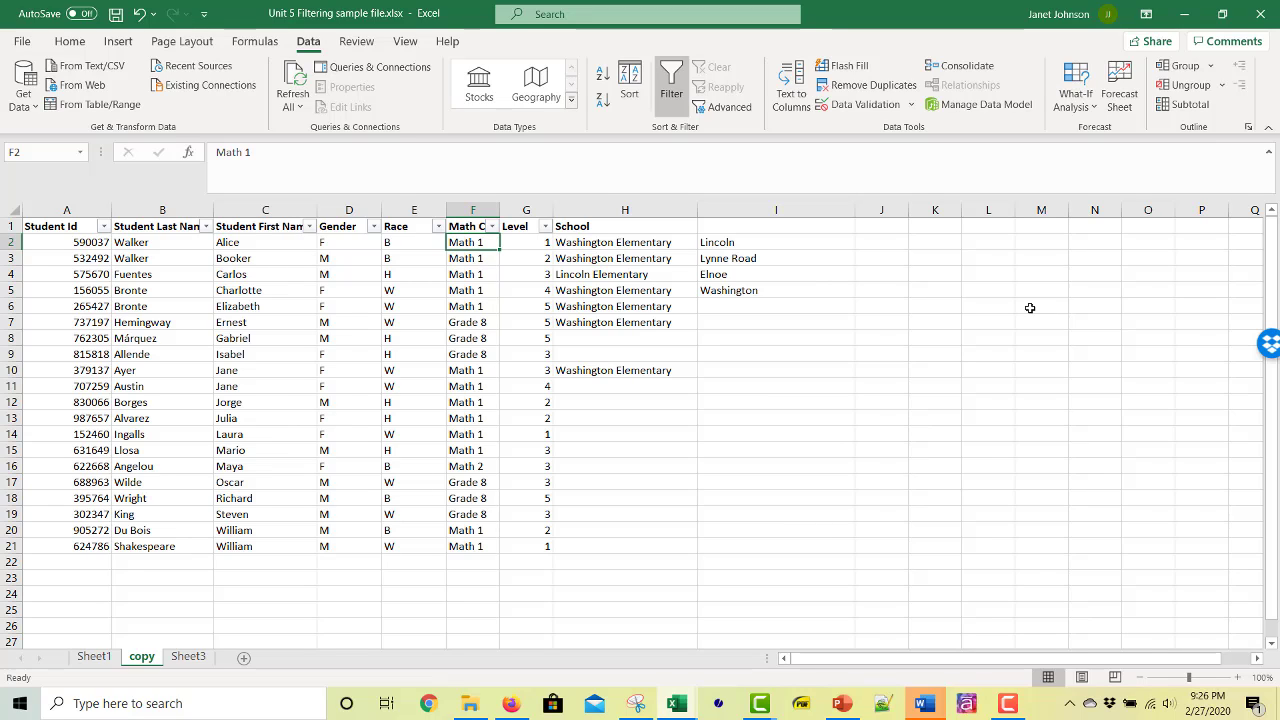
pyautogui.click(490, 337)
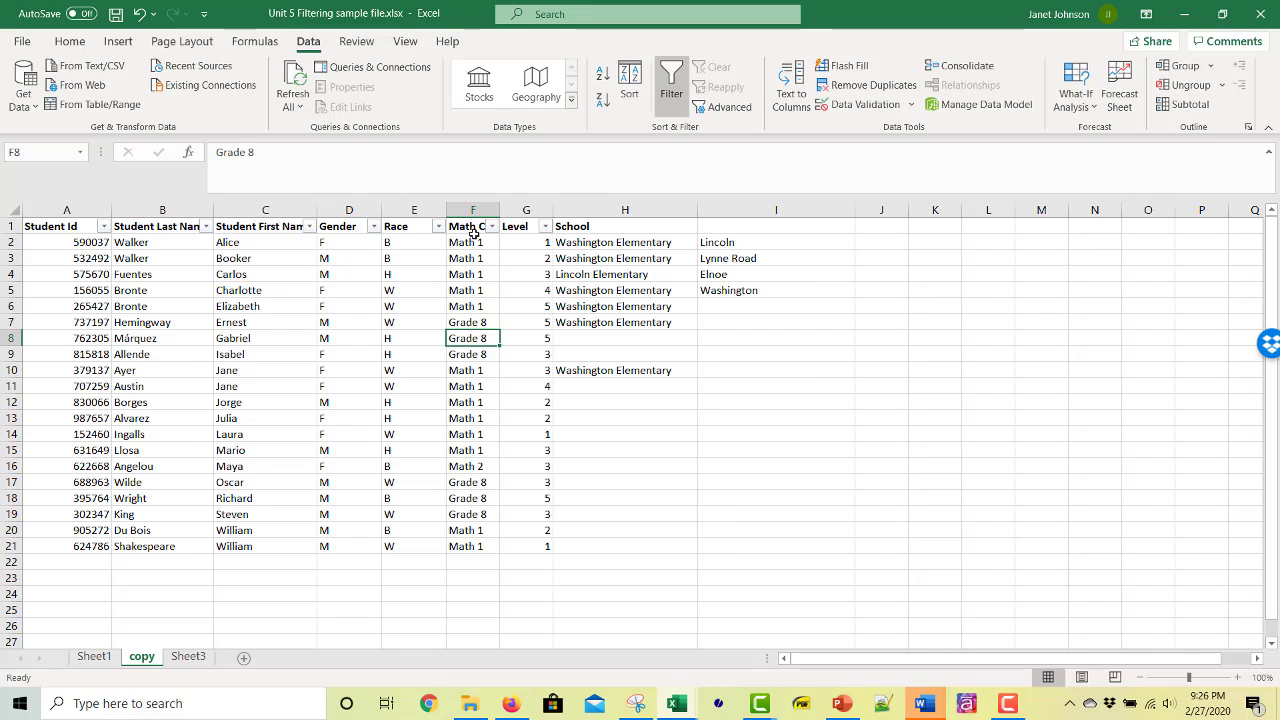
pyautogui.click(471, 240)
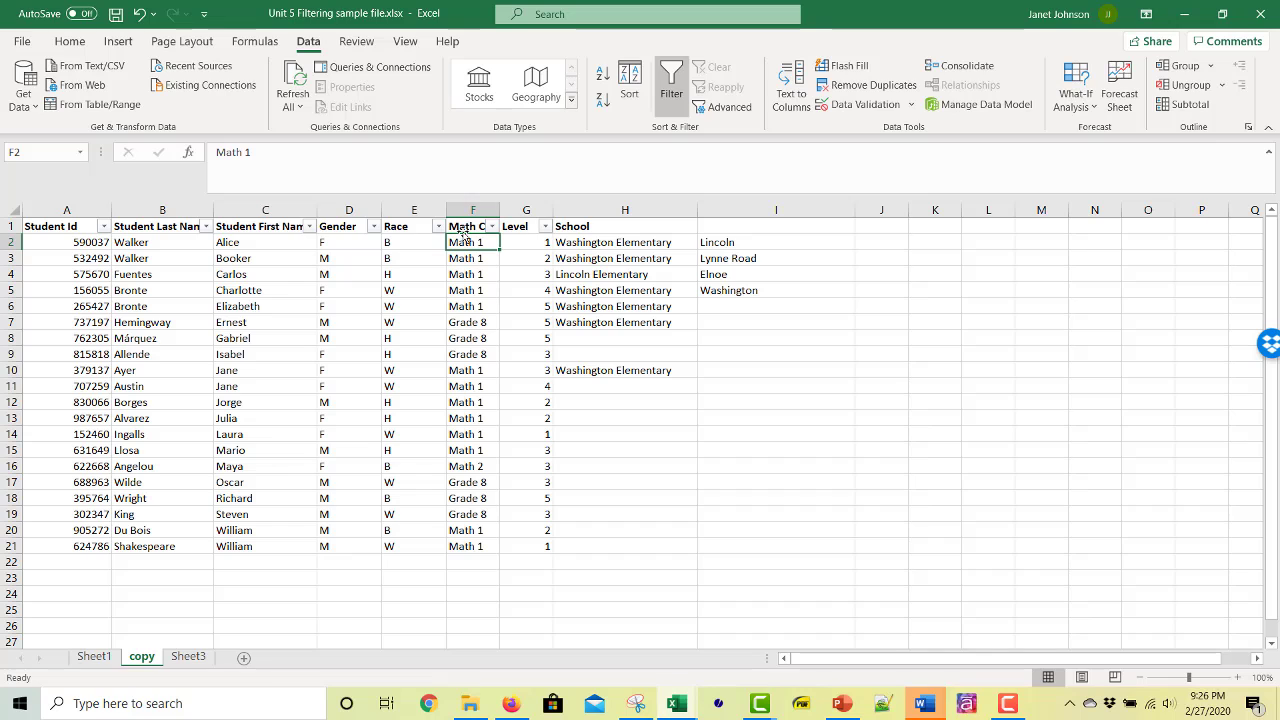